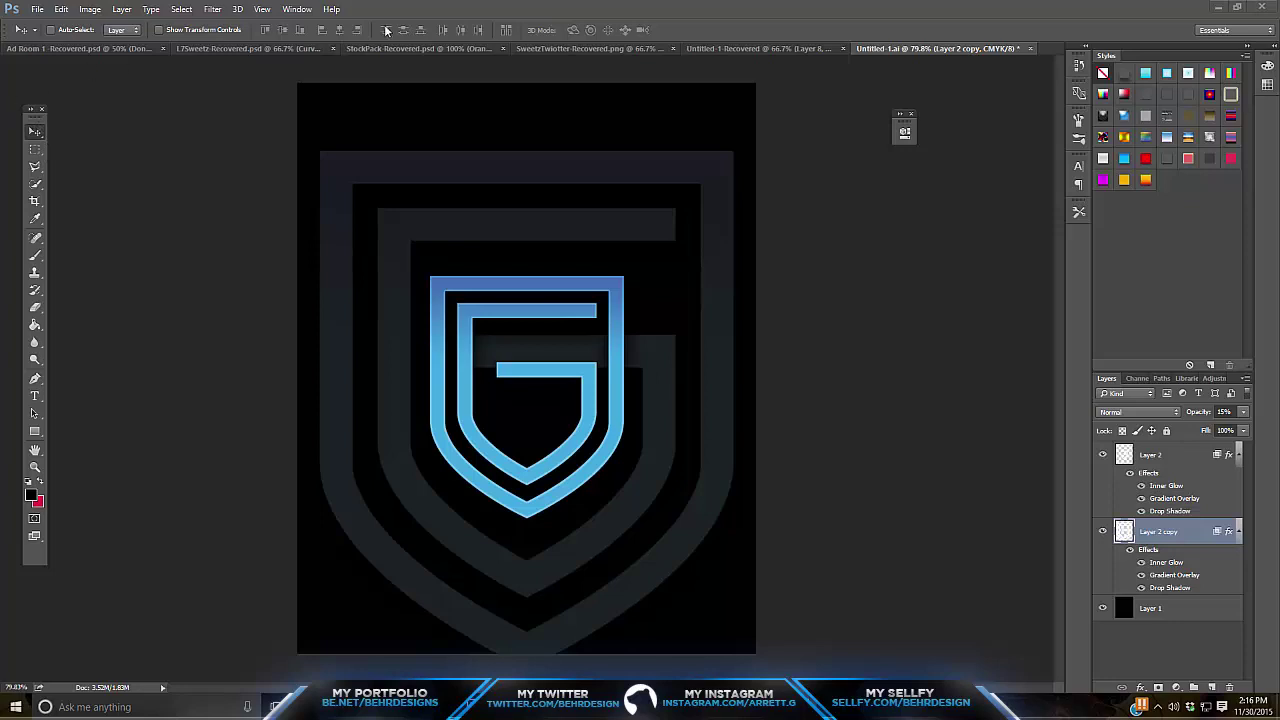
# Compare the shield G artwork with the TK logo and its pencil sketch.
pyautogui.click(712, 48)
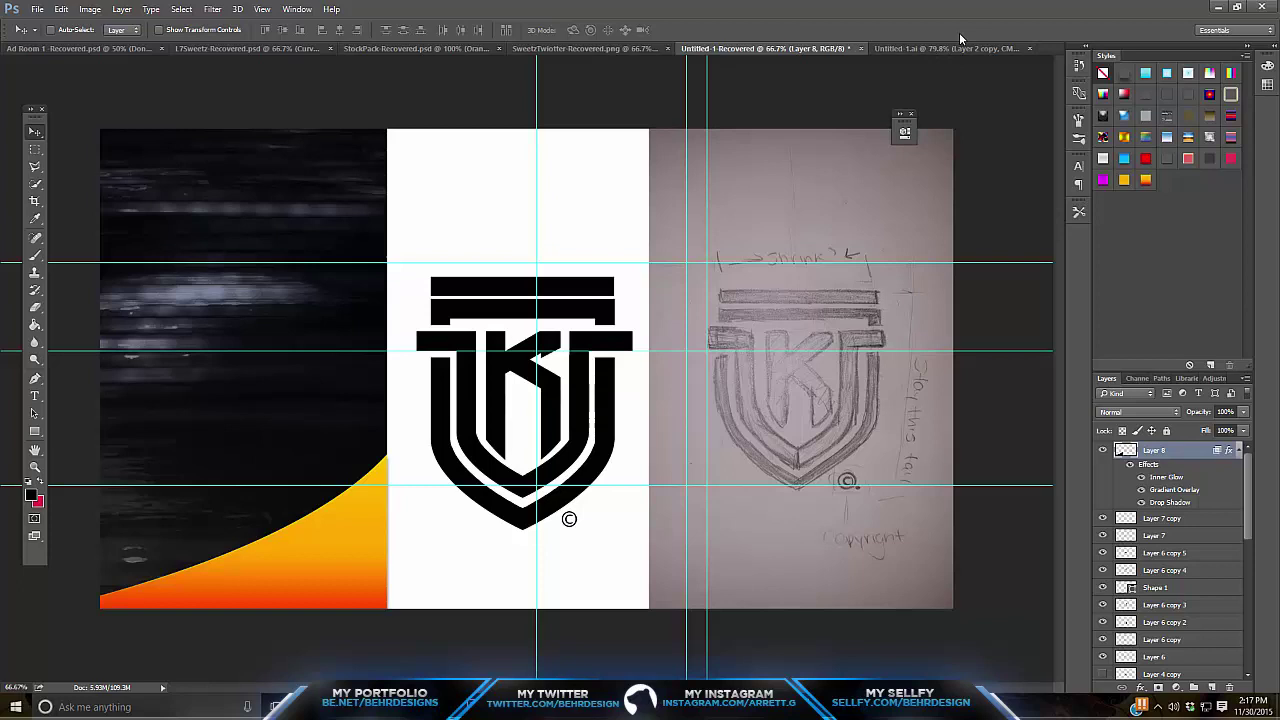
pyautogui.click(934, 47)
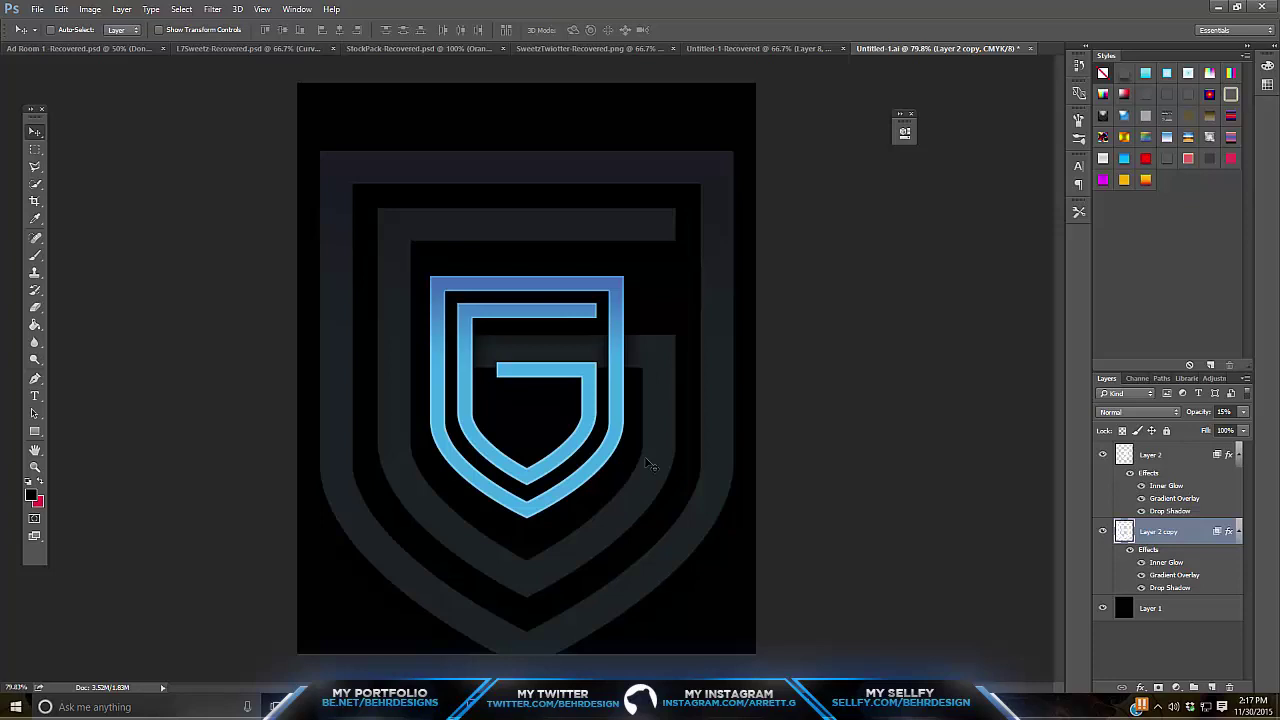
pyautogui.click(742, 52)
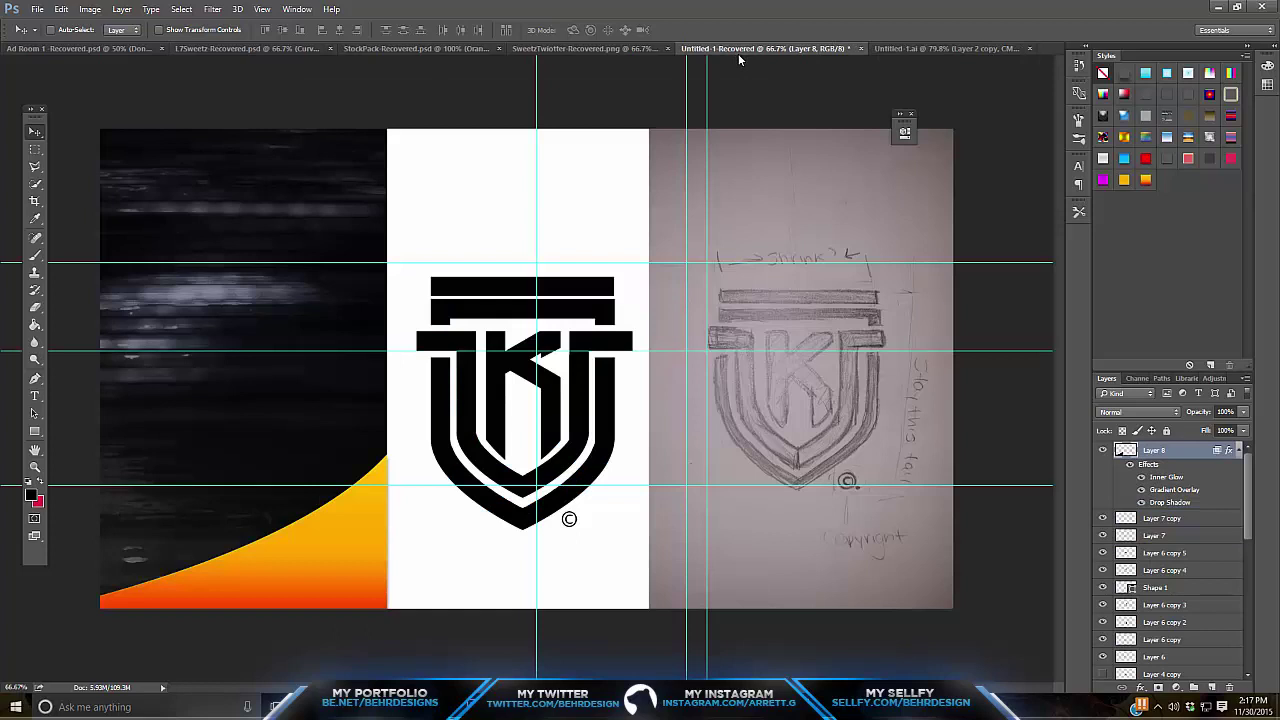
pyautogui.click(1006, 50)
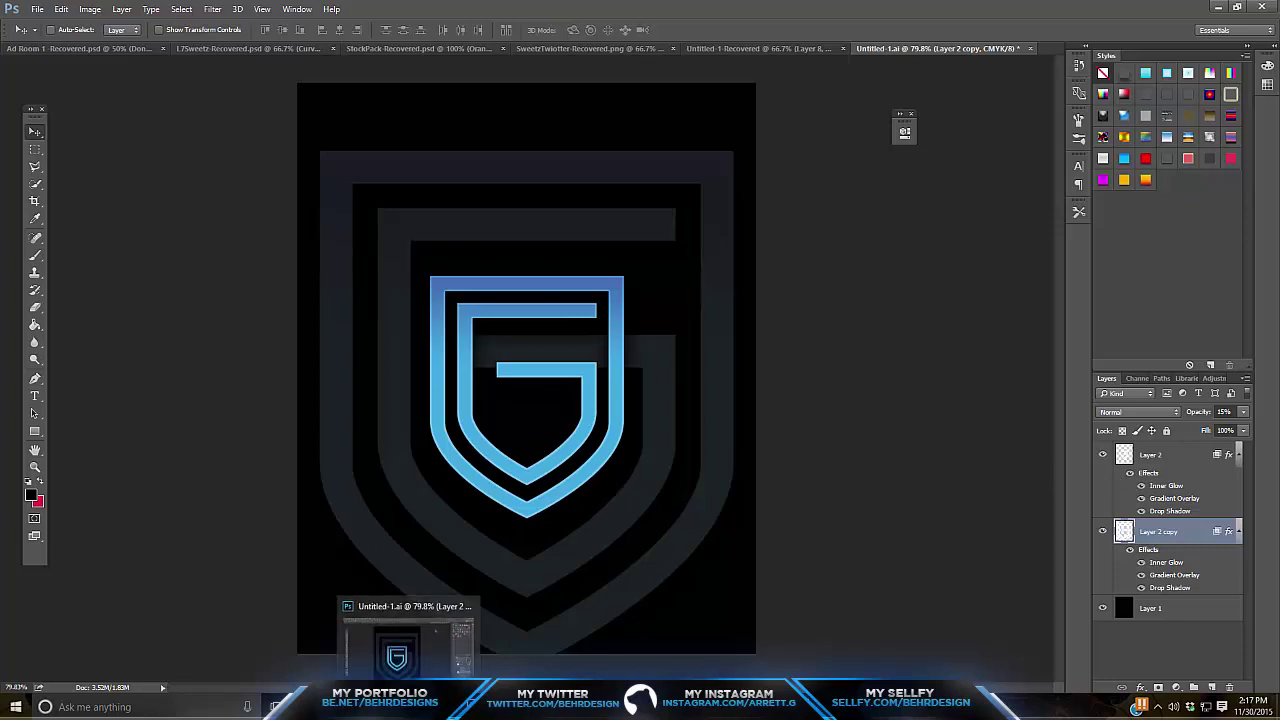
pyautogui.moveTo(440, 707)
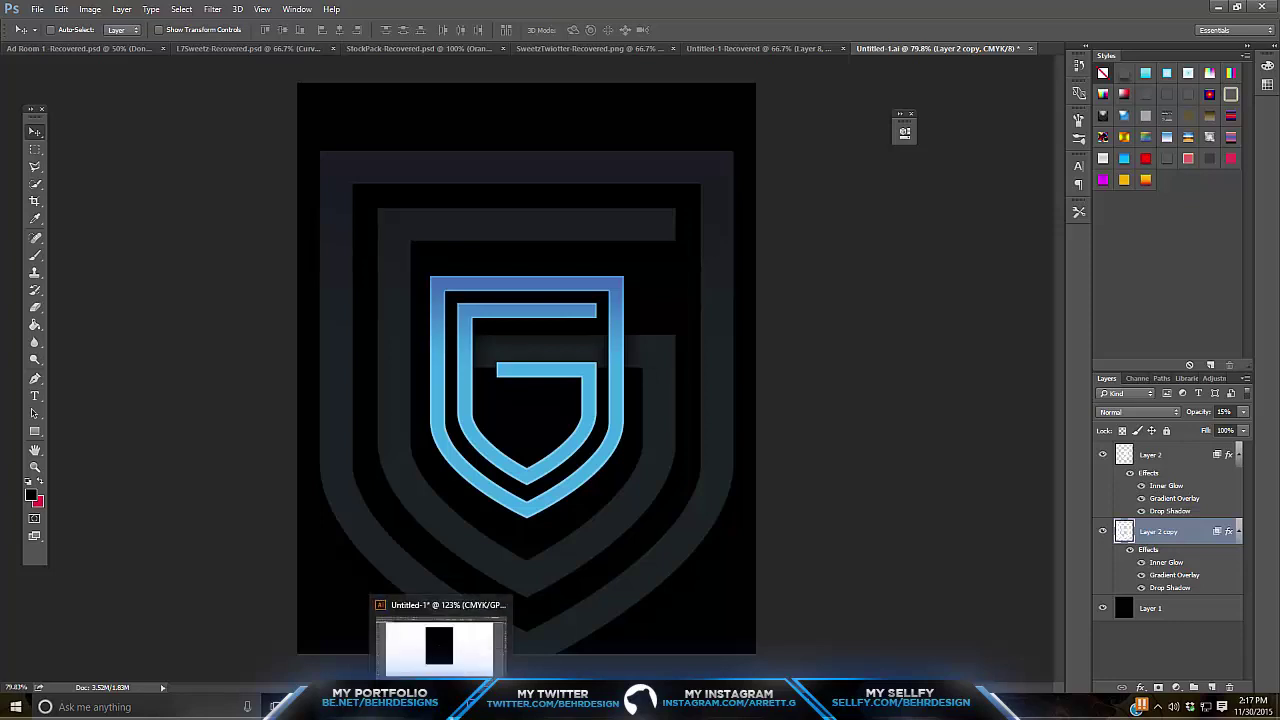
# In Illustrator, select the black rectangle and test rounding its corners, leaving them square.
pyautogui.click(440, 645)
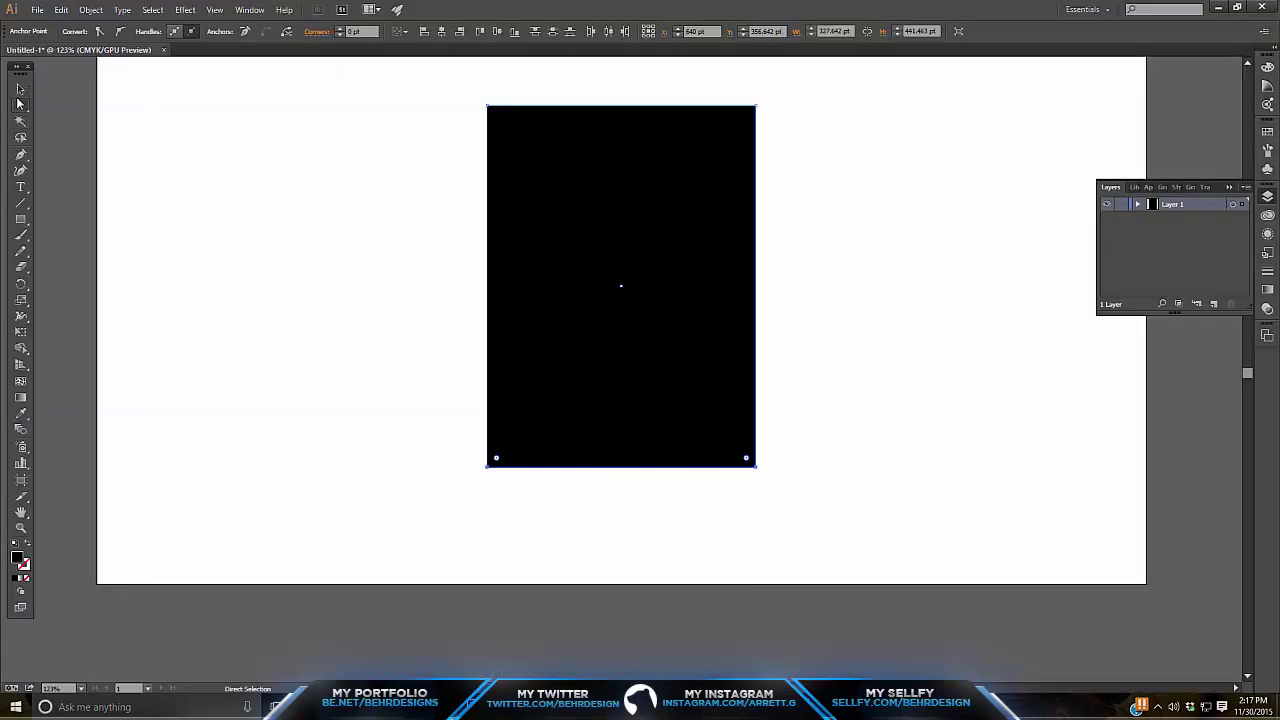
pyautogui.click(21, 90)
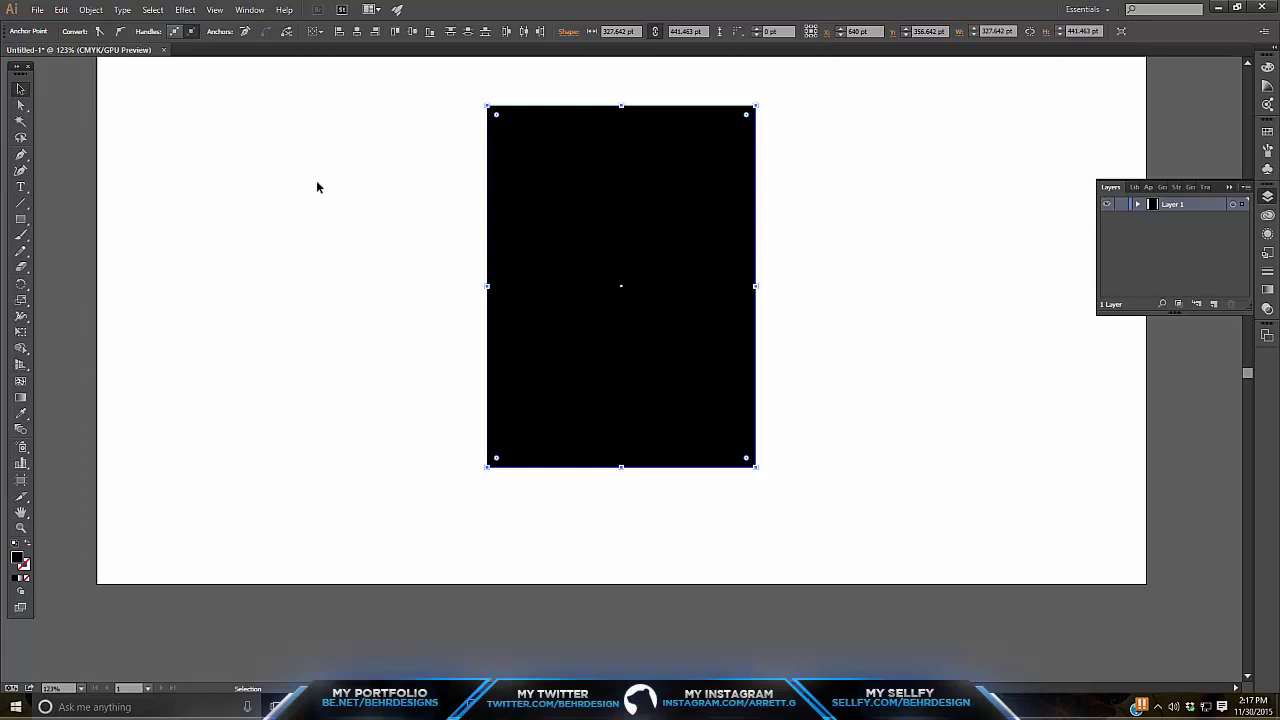
pyautogui.scroll(2, 800, 436)
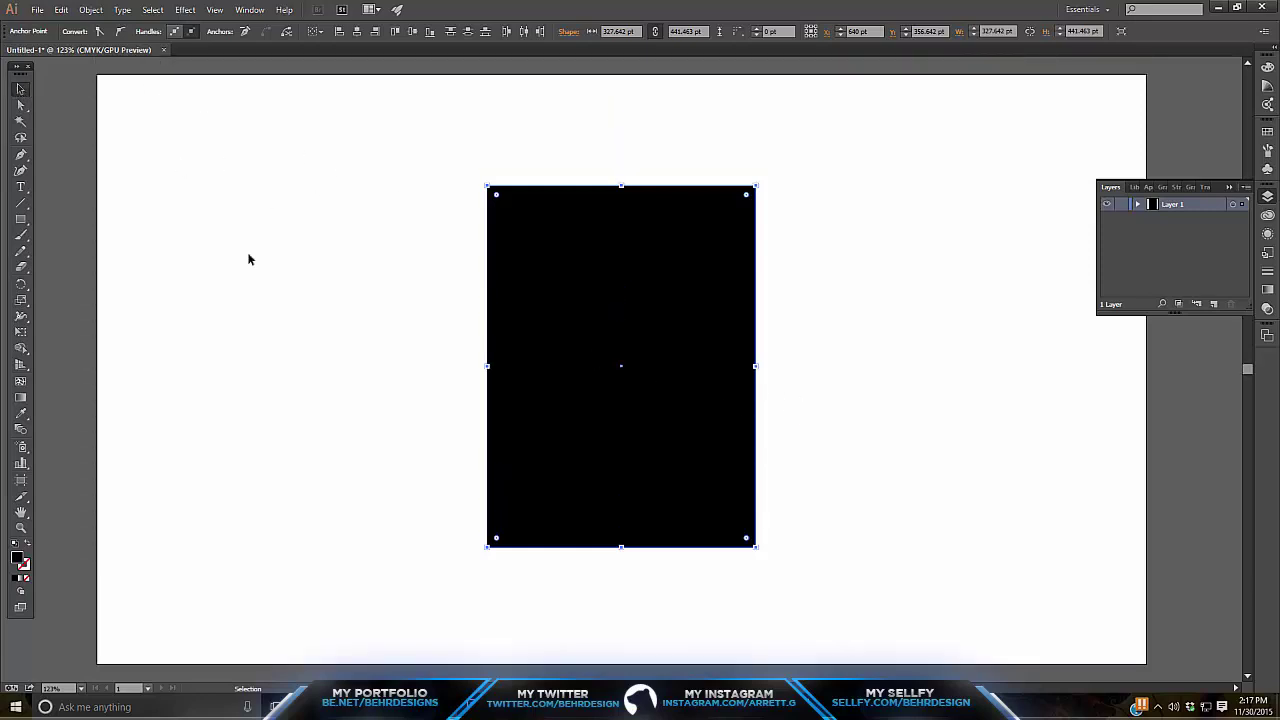
pyautogui.click(20, 220)
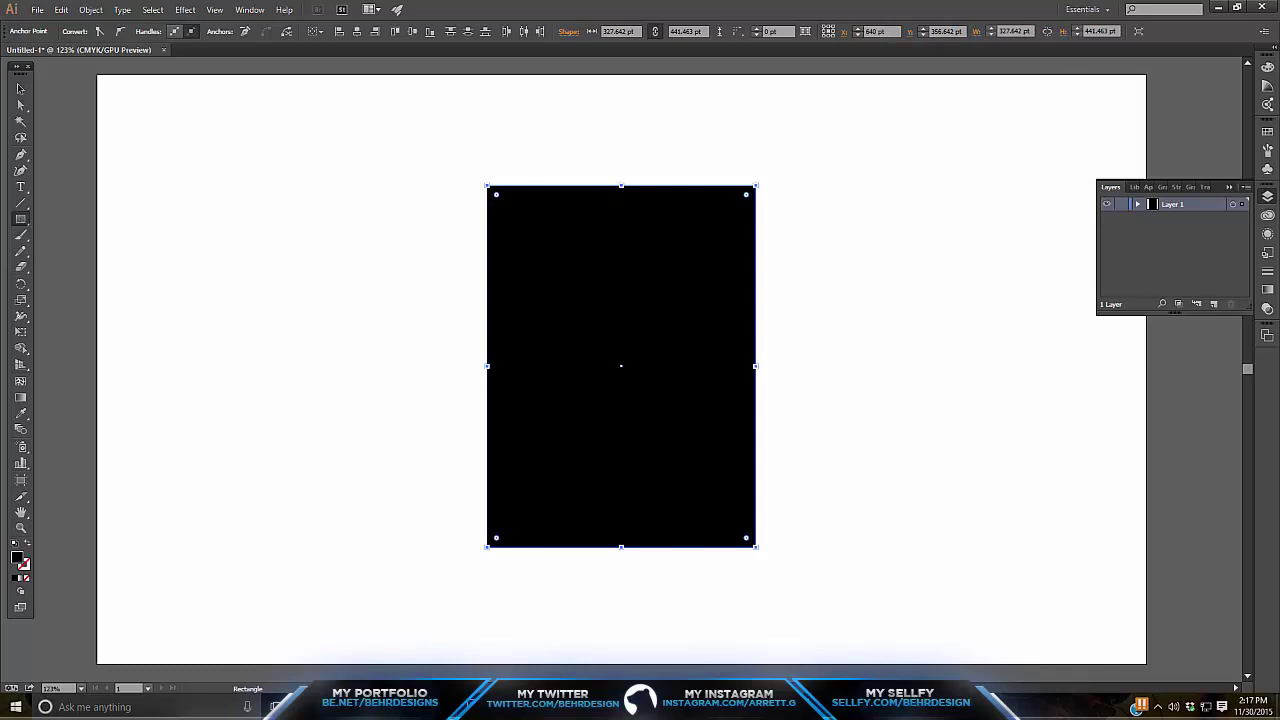
pyautogui.click(24, 88)
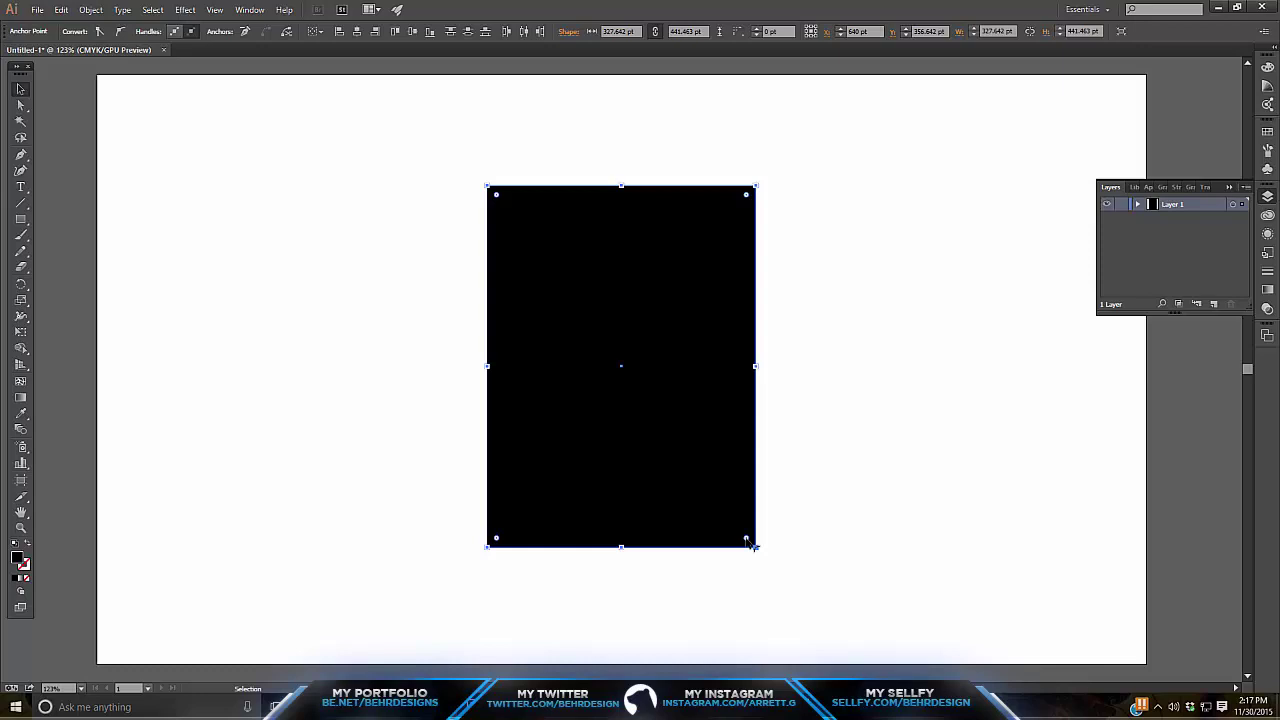
pyautogui.moveTo(736, 538); pyautogui.dragTo(830, 598)
pyautogui.click(837, 420)
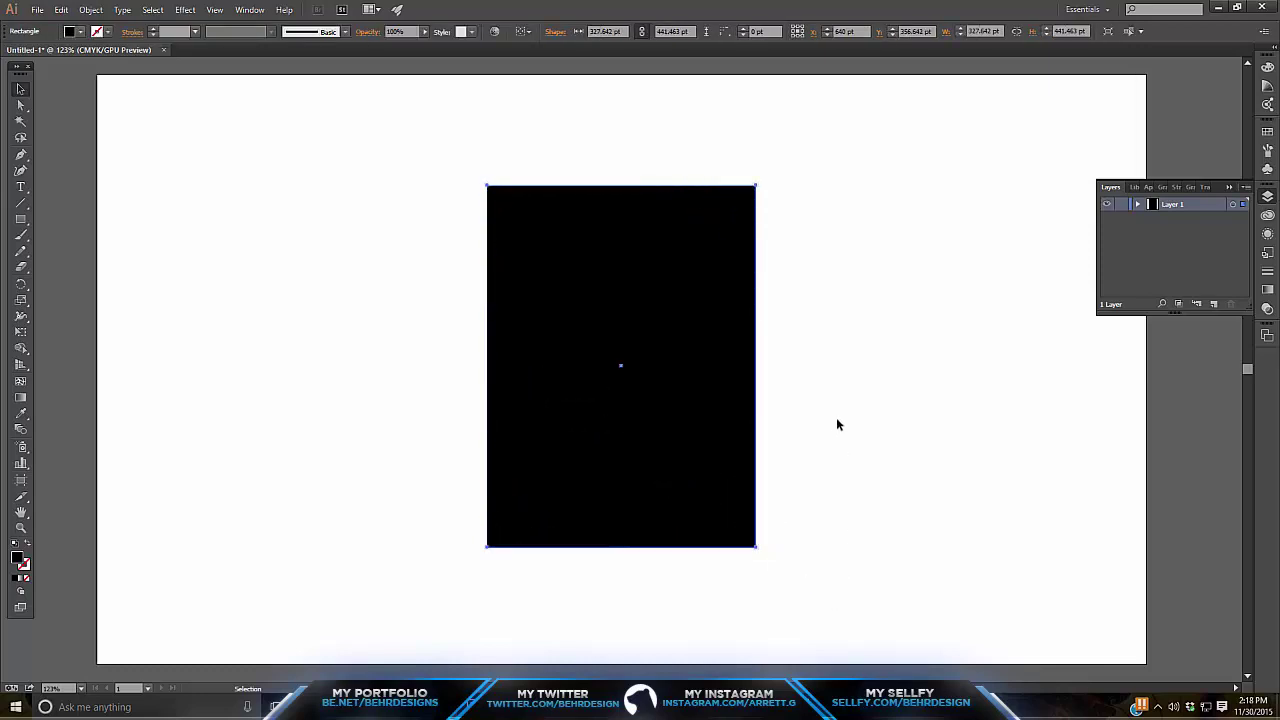
# Drag the corner widget on the two bottom anchors until the bottom is a full semicircle.
pyautogui.click(20, 104)
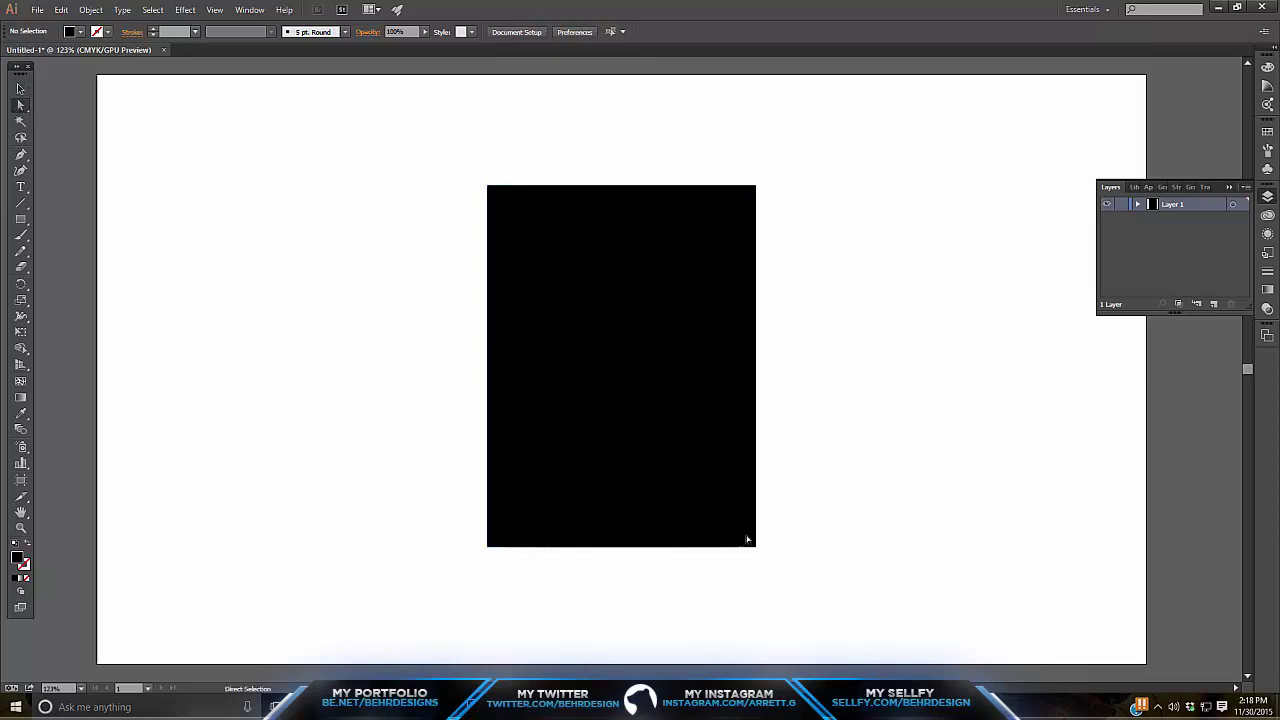
pyautogui.moveTo(462, 614); pyautogui.dragTo(1082, 478)
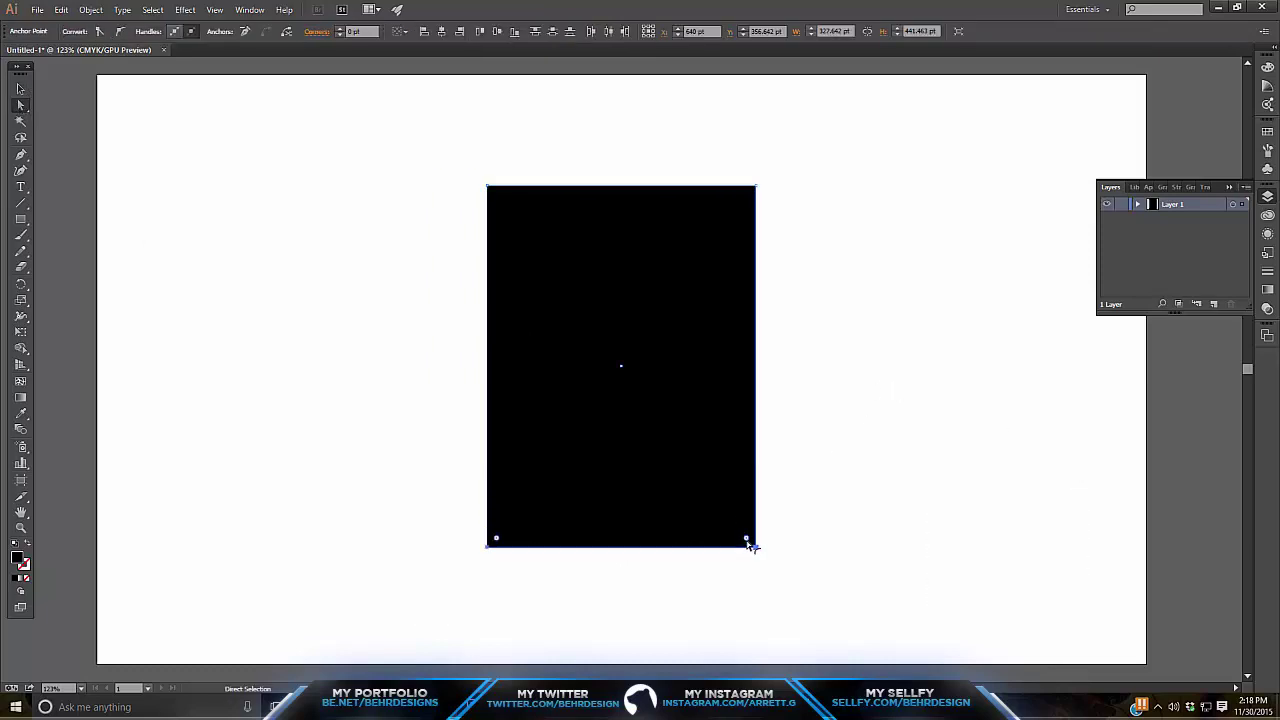
pyautogui.moveTo(748, 539); pyautogui.dragTo(420, 306)
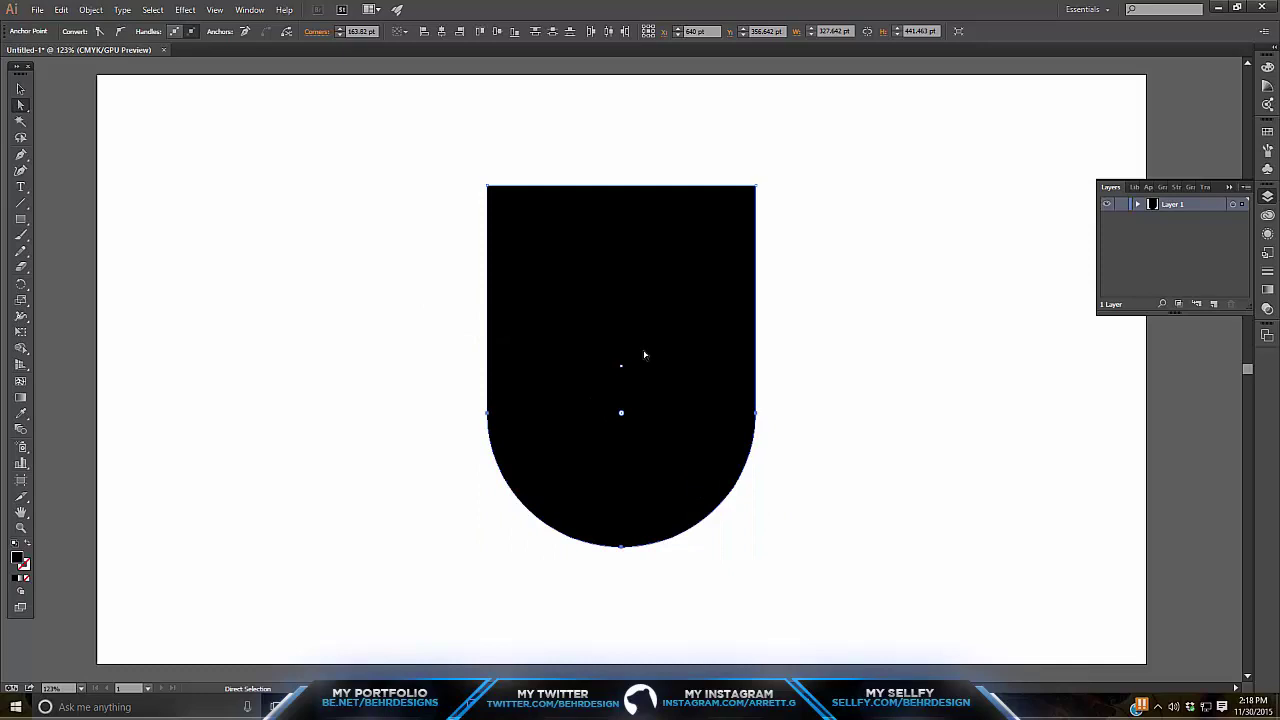
# Zoom in and convert the bottom anchor into a sharp corner point.
pyautogui.click(21, 527)
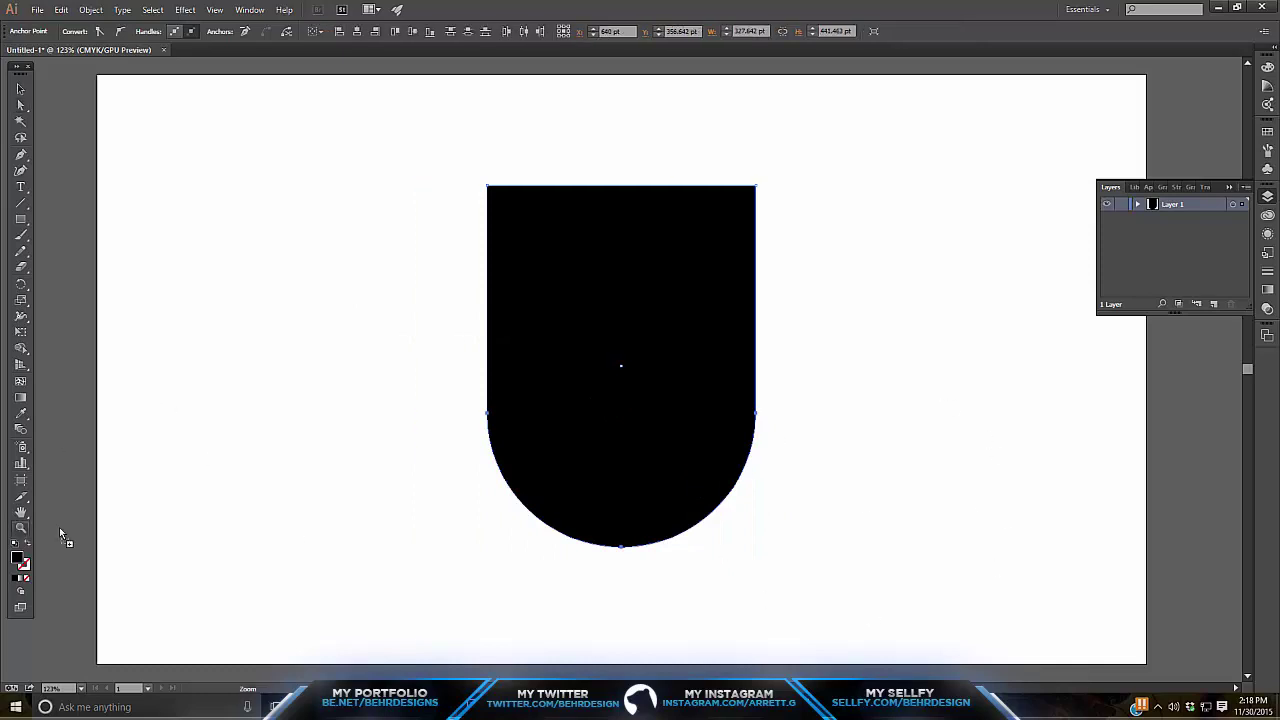
pyautogui.scroll(-2, 654, 480)
pyautogui.moveTo(654, 480); pyautogui.dragTo(686, 400)
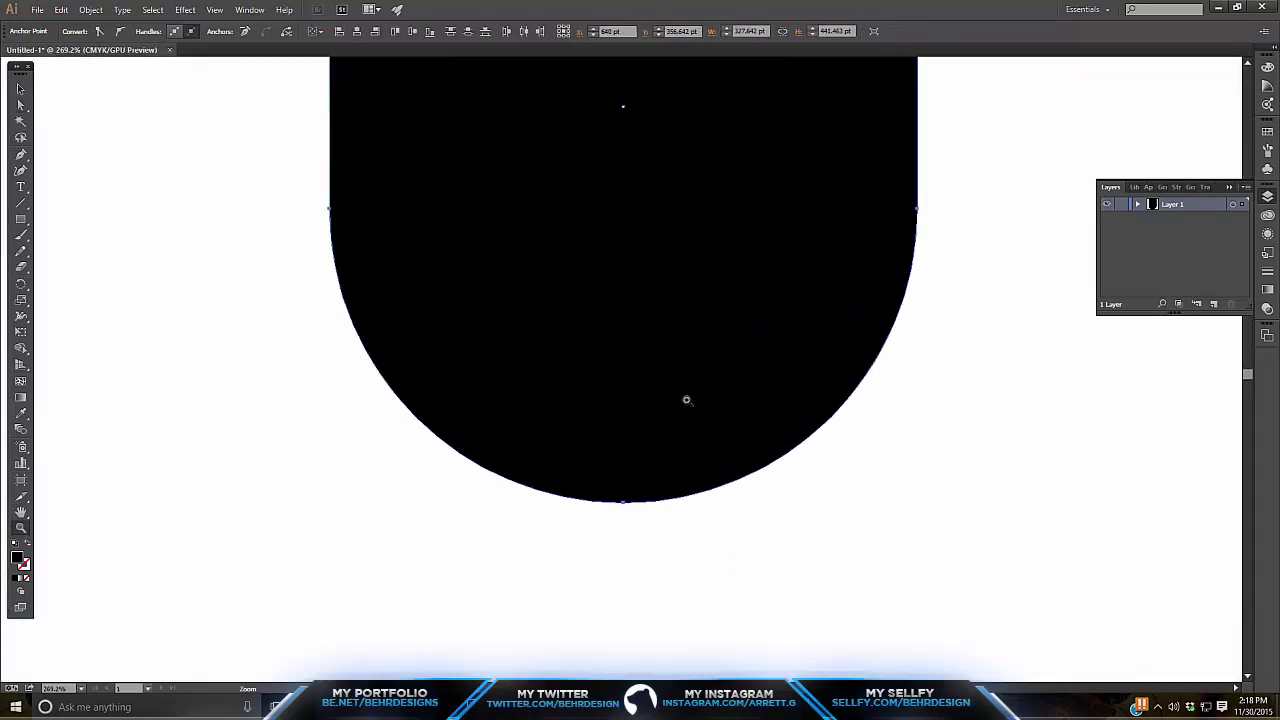
pyautogui.click(21, 105)
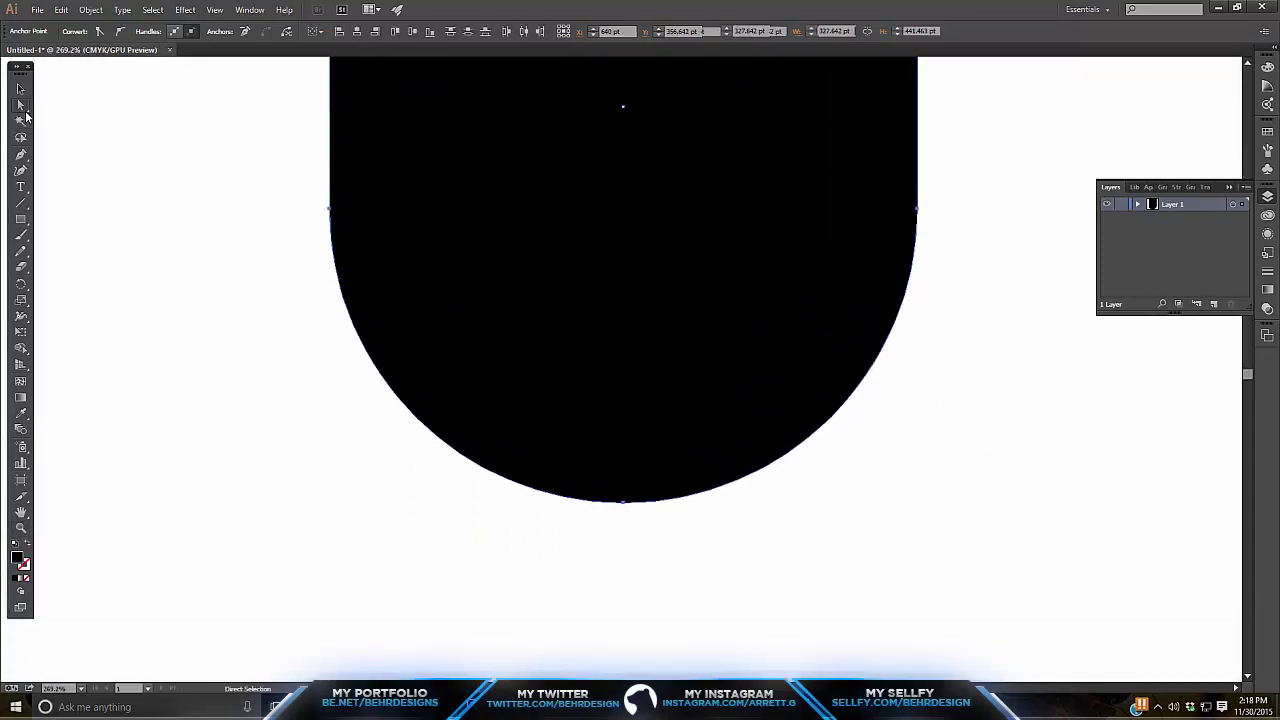
pyautogui.click(623, 501)
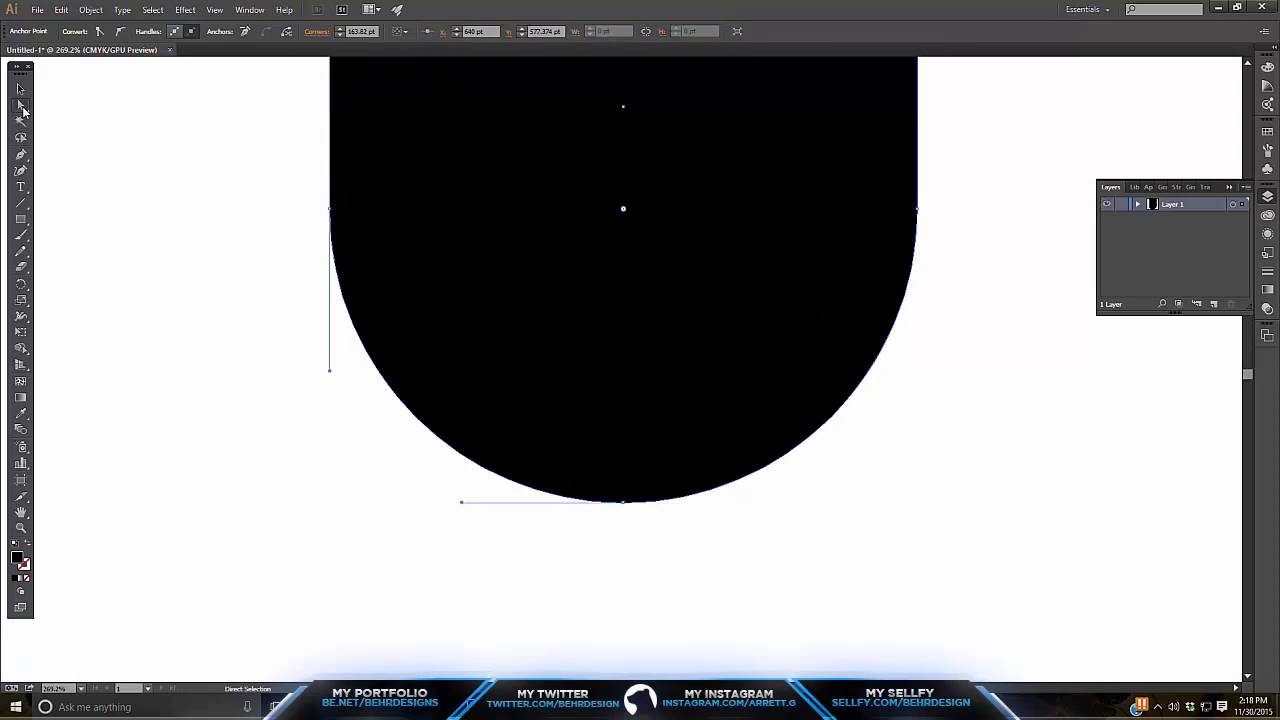
pyautogui.click(21, 170)
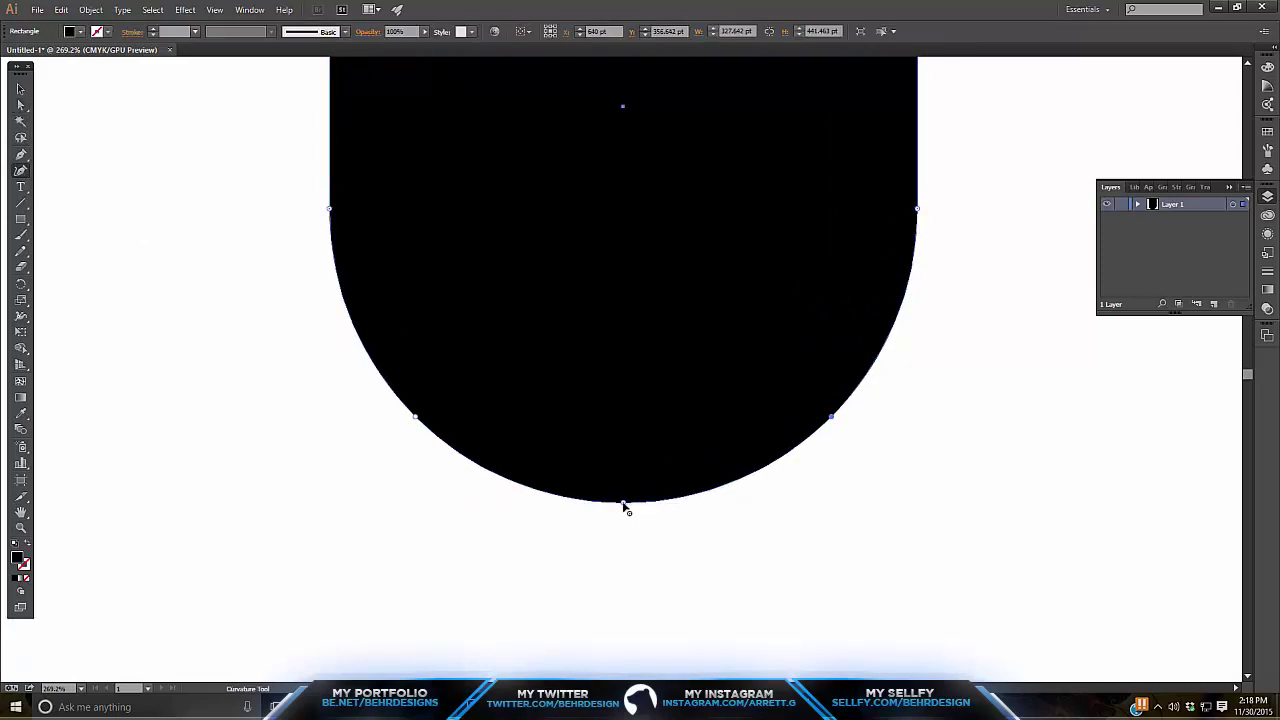
pyautogui.click(21, 154)
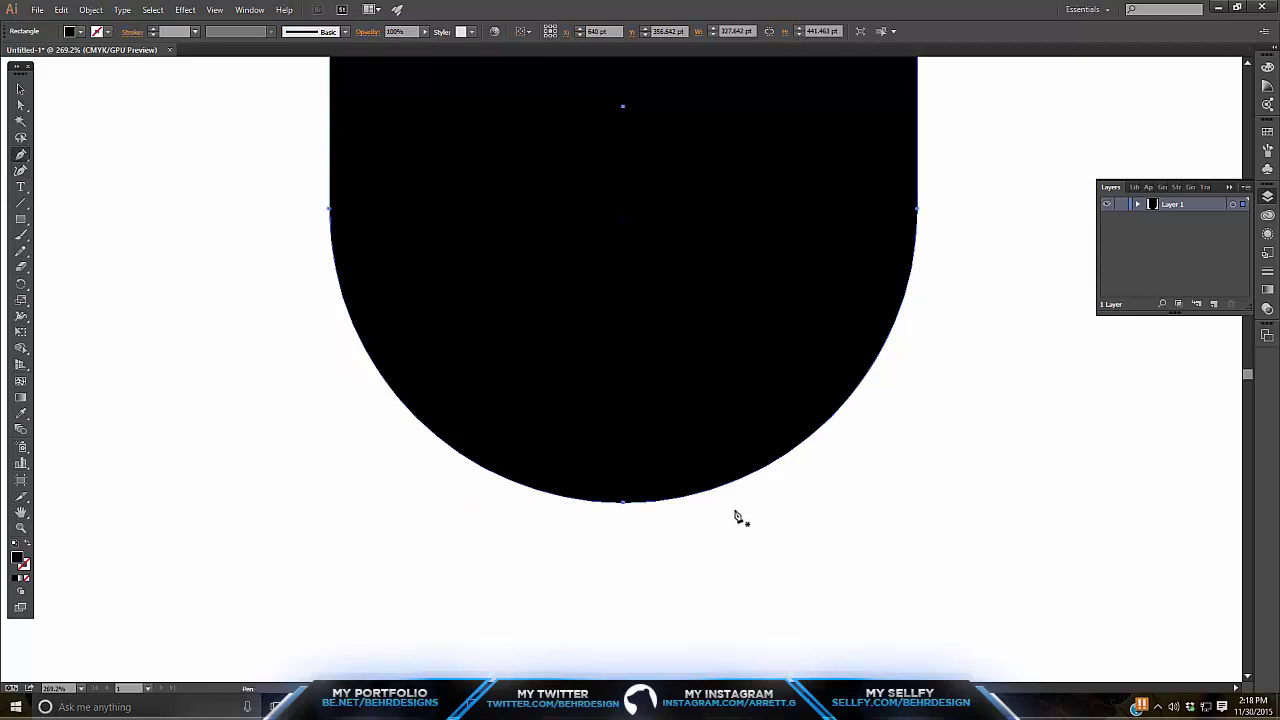
pyautogui.click(624, 502)
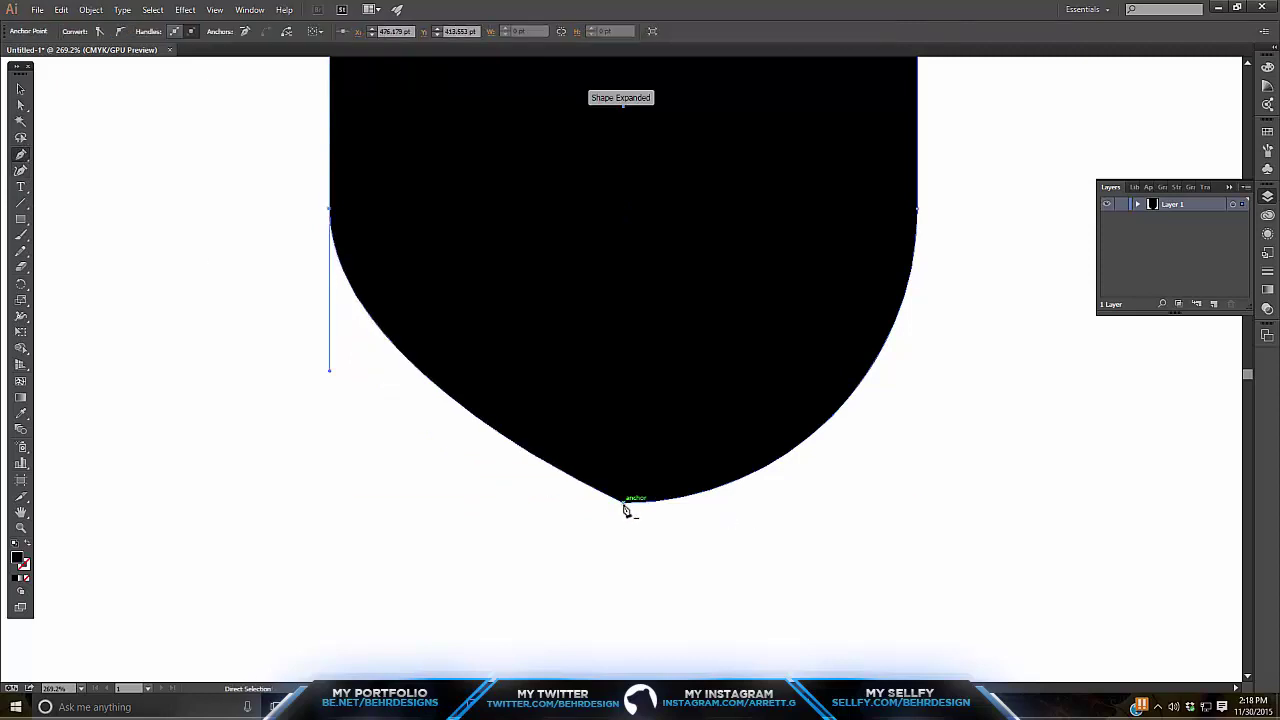
pyautogui.hotkey('ctrl', 'z')
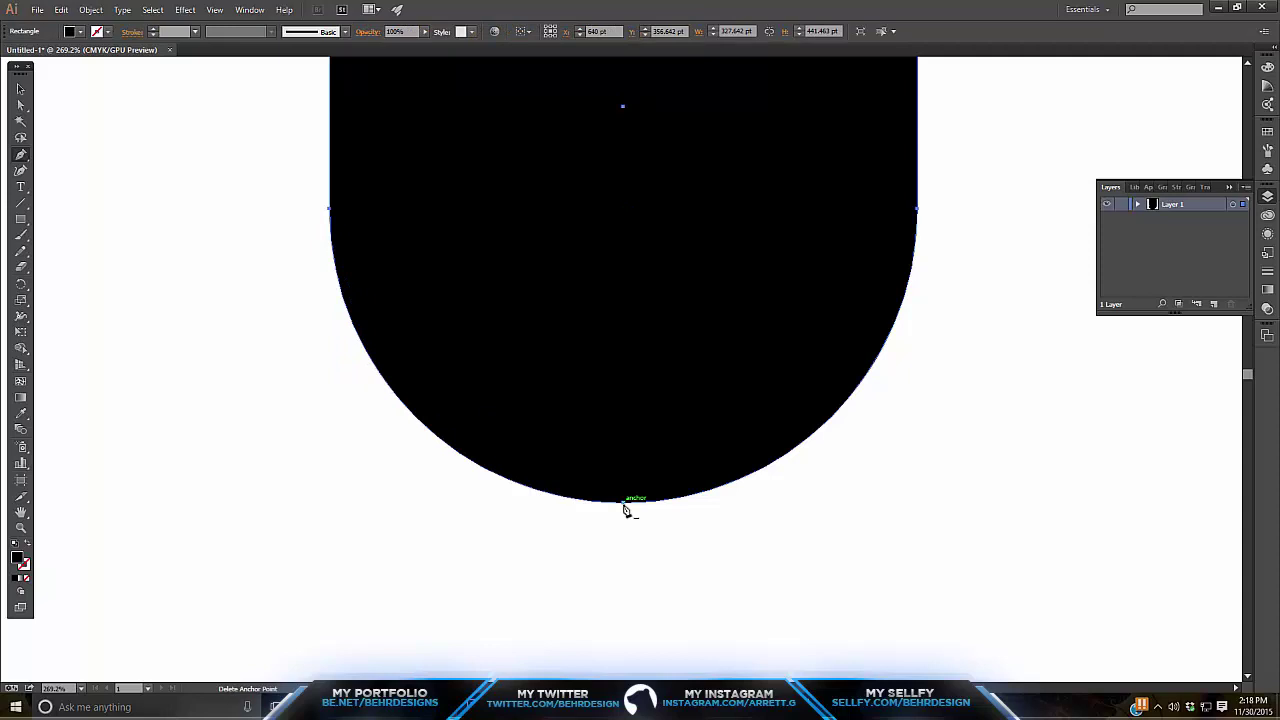
pyautogui.click(624, 505)
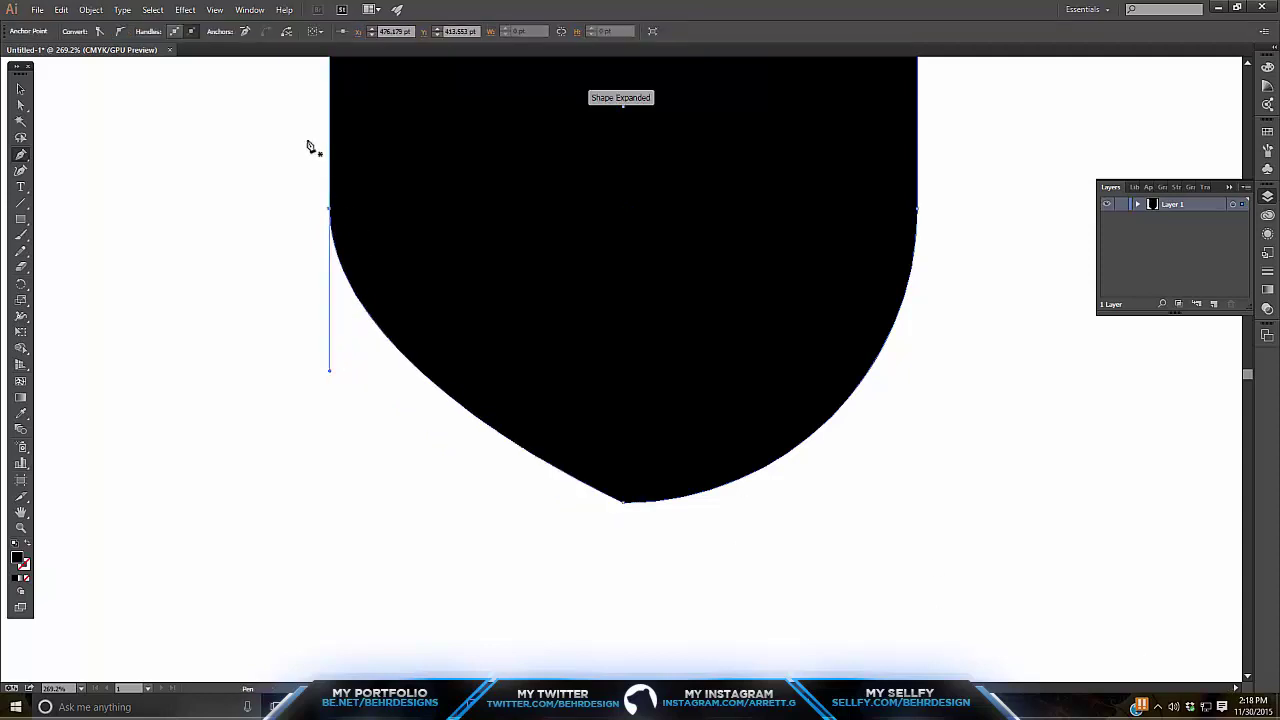
# Zoom out to fit the whole artboard with Ctrl+0.
pyautogui.click(21, 527)
pyautogui.moveTo(681, 493); pyautogui.dragTo(540, 506)
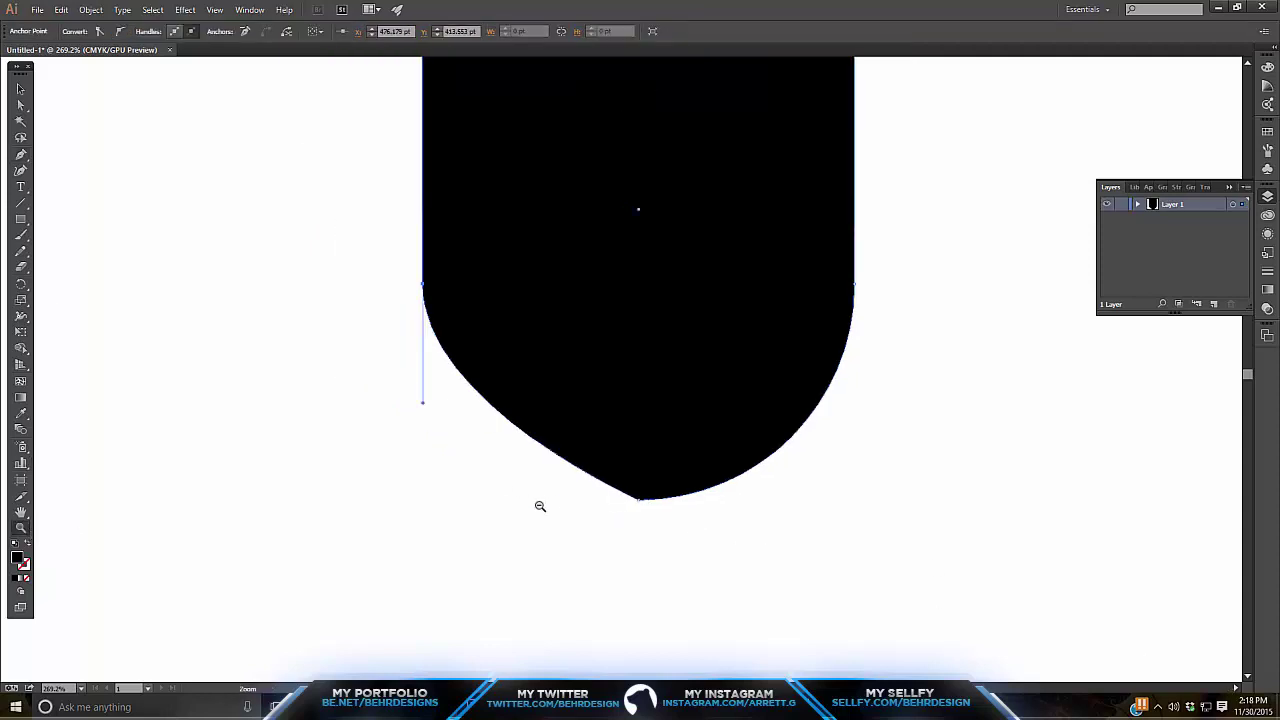
pyautogui.hotkey('ctrl', '0')
pyautogui.press('v')
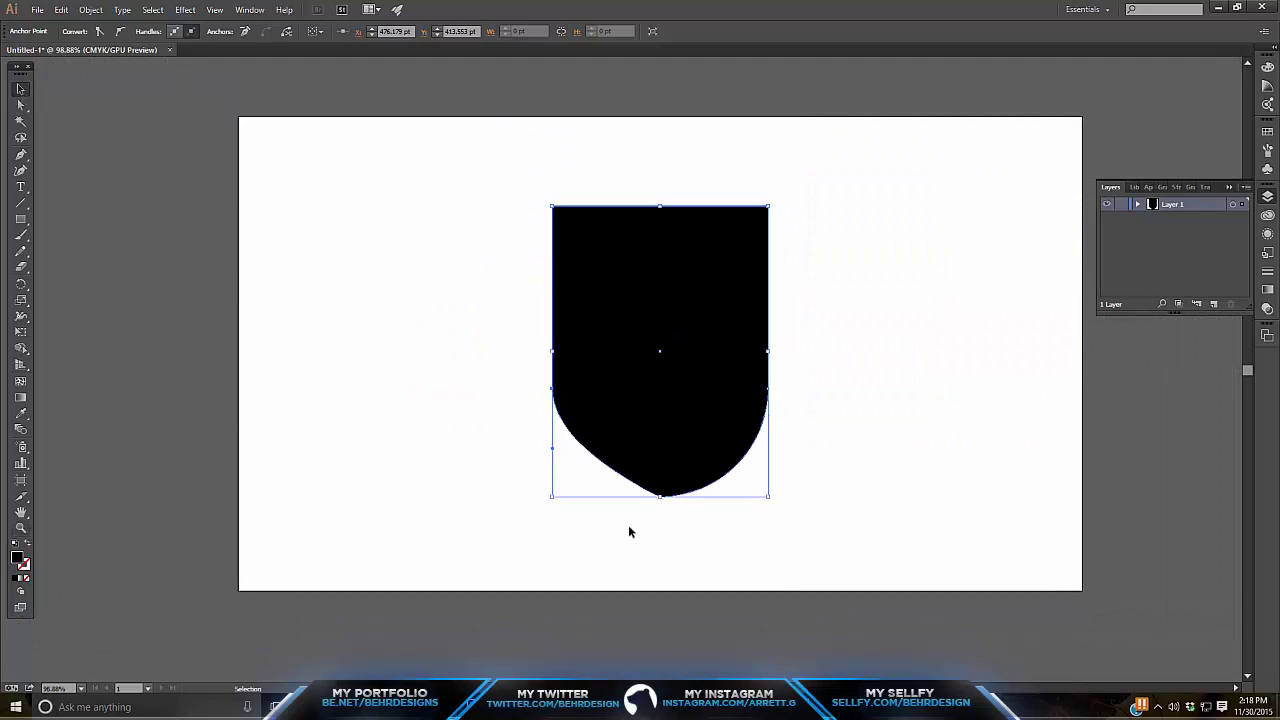
pyautogui.click(629, 527)
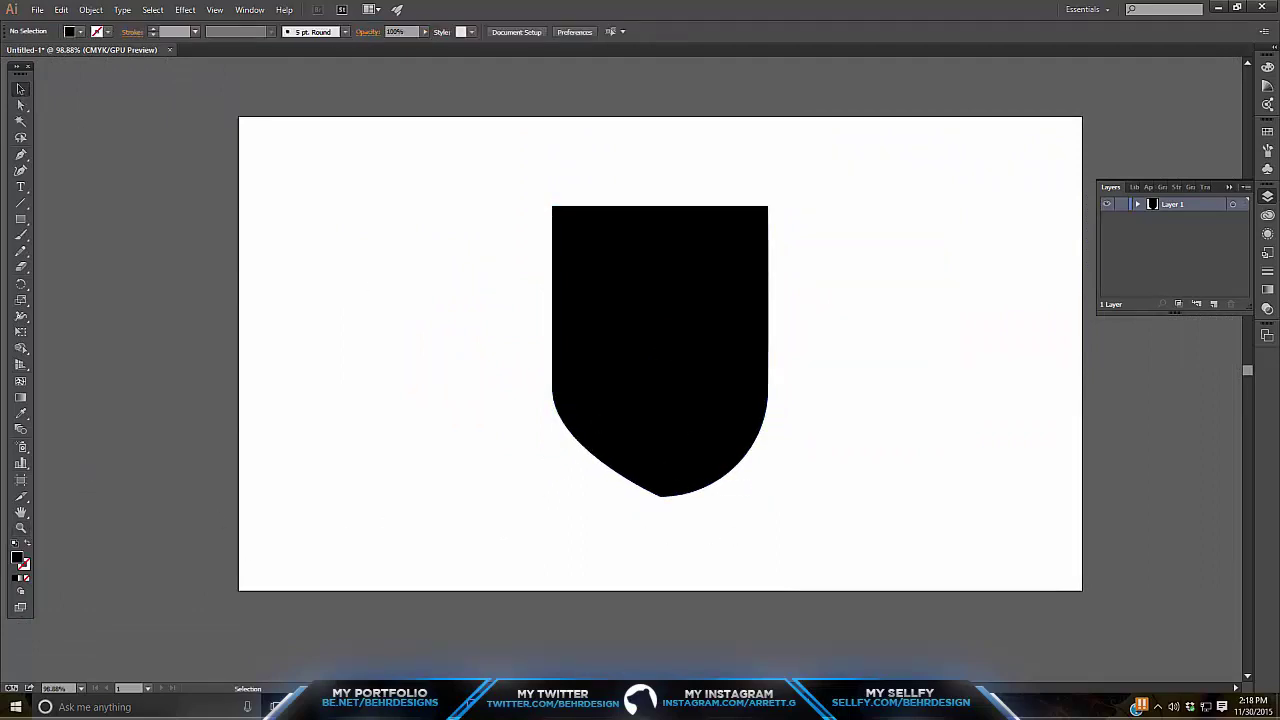
pyautogui.press('z')
pyautogui.moveTo(669, 391); pyautogui.dragTo(788, 347)
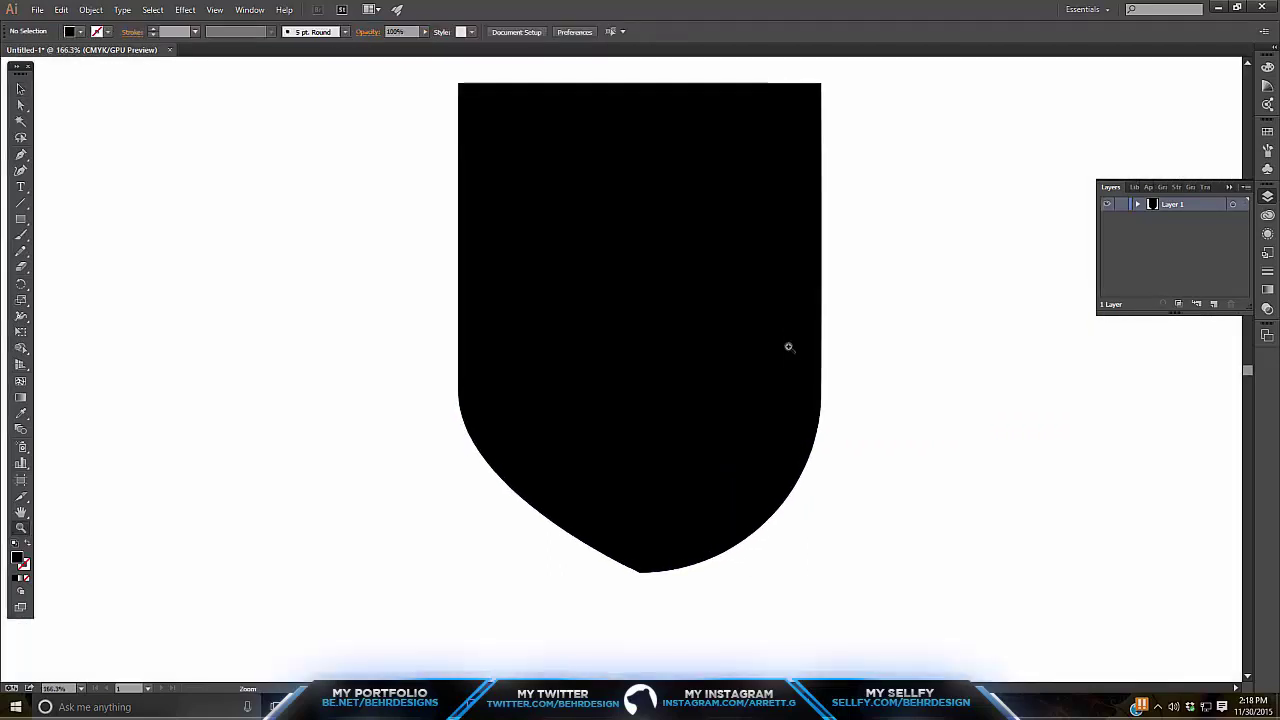
pyautogui.scroll(3, 628, 267)
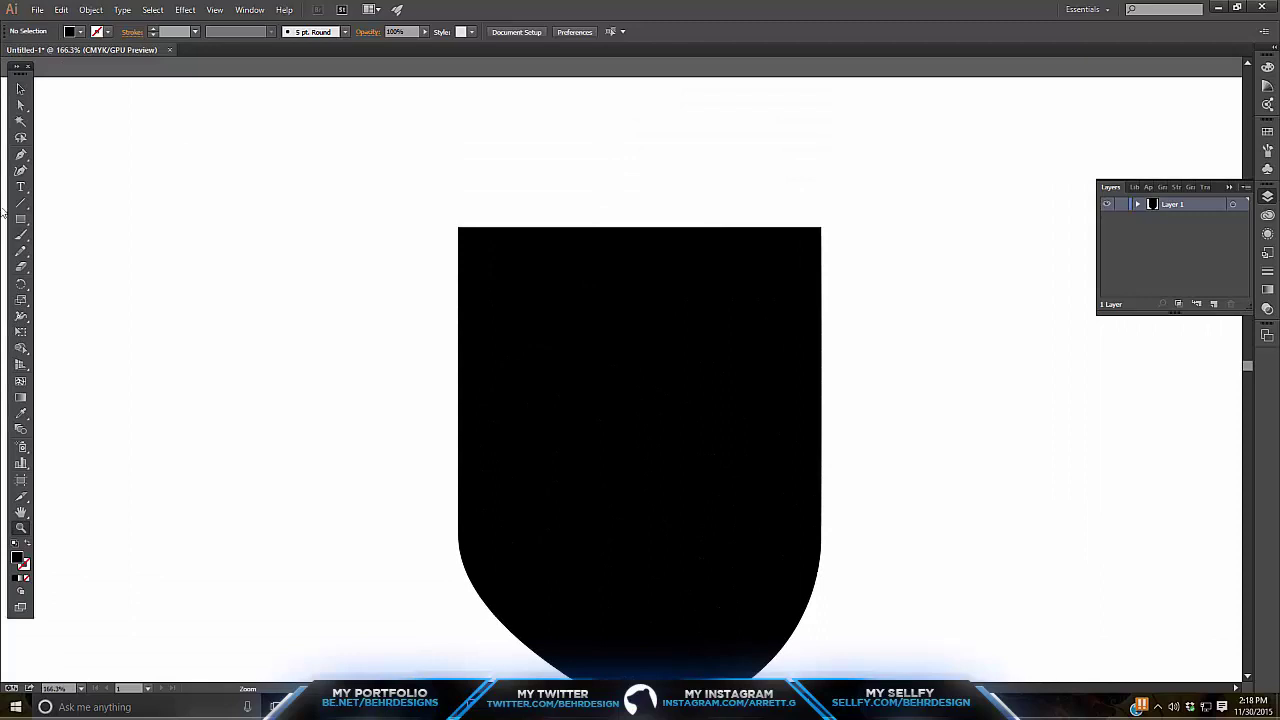
pyautogui.click(20, 105)
pyautogui.moveTo(425, 148); pyautogui.dragTo(1058, 290)
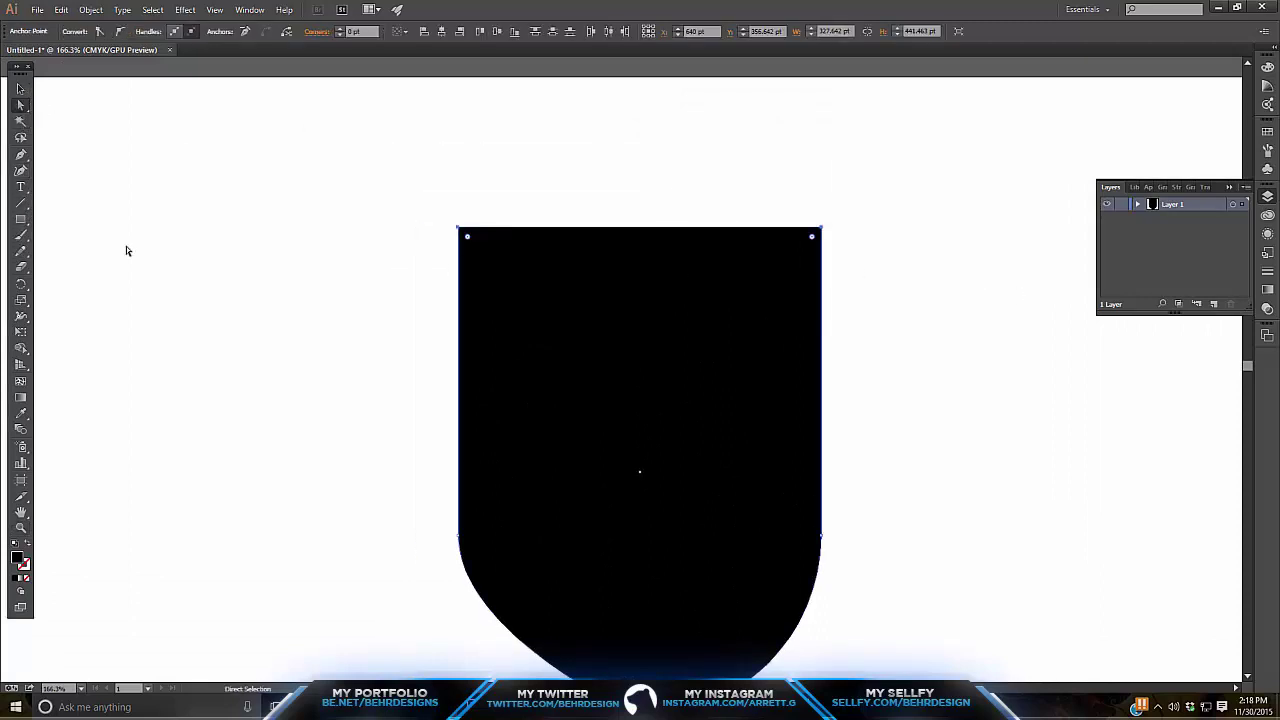
pyautogui.click(20, 172)
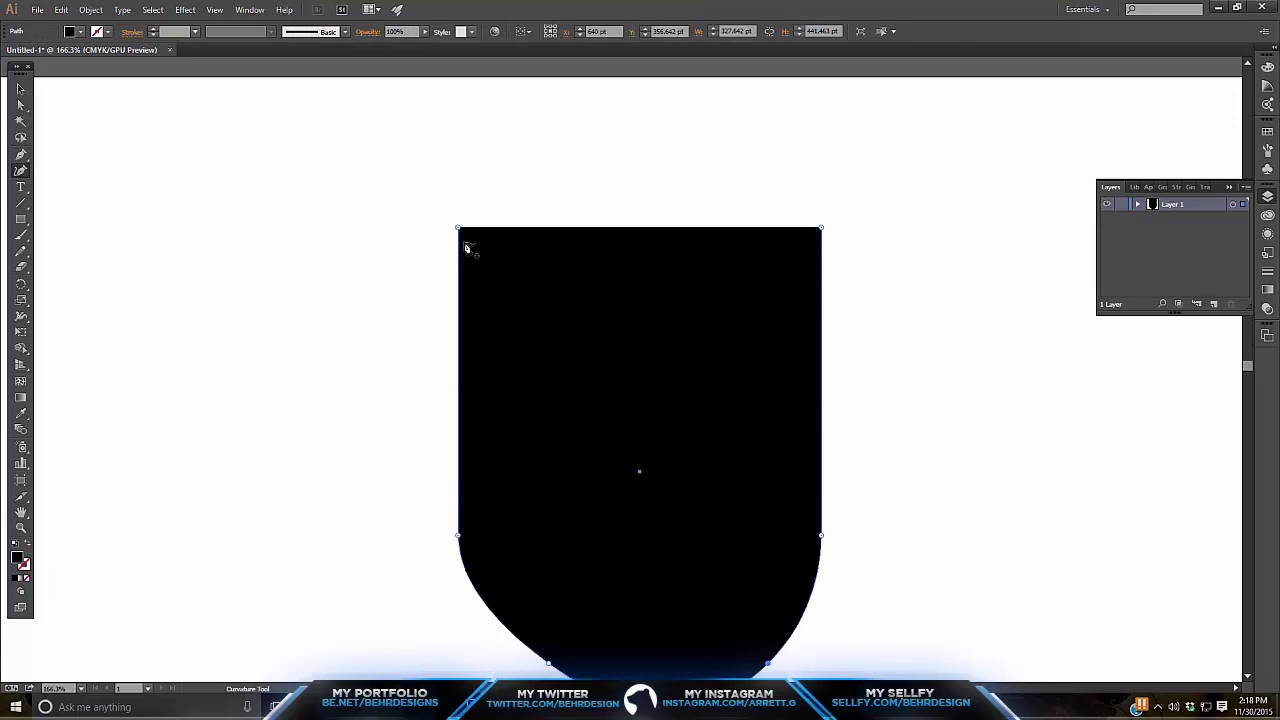
pyautogui.moveTo(459, 229); pyautogui.dragTo(466, 240)
pyautogui.hotkey('ctrl', 'z')
pyautogui.moveTo(645, 228); pyautogui.dragTo(640, 222)
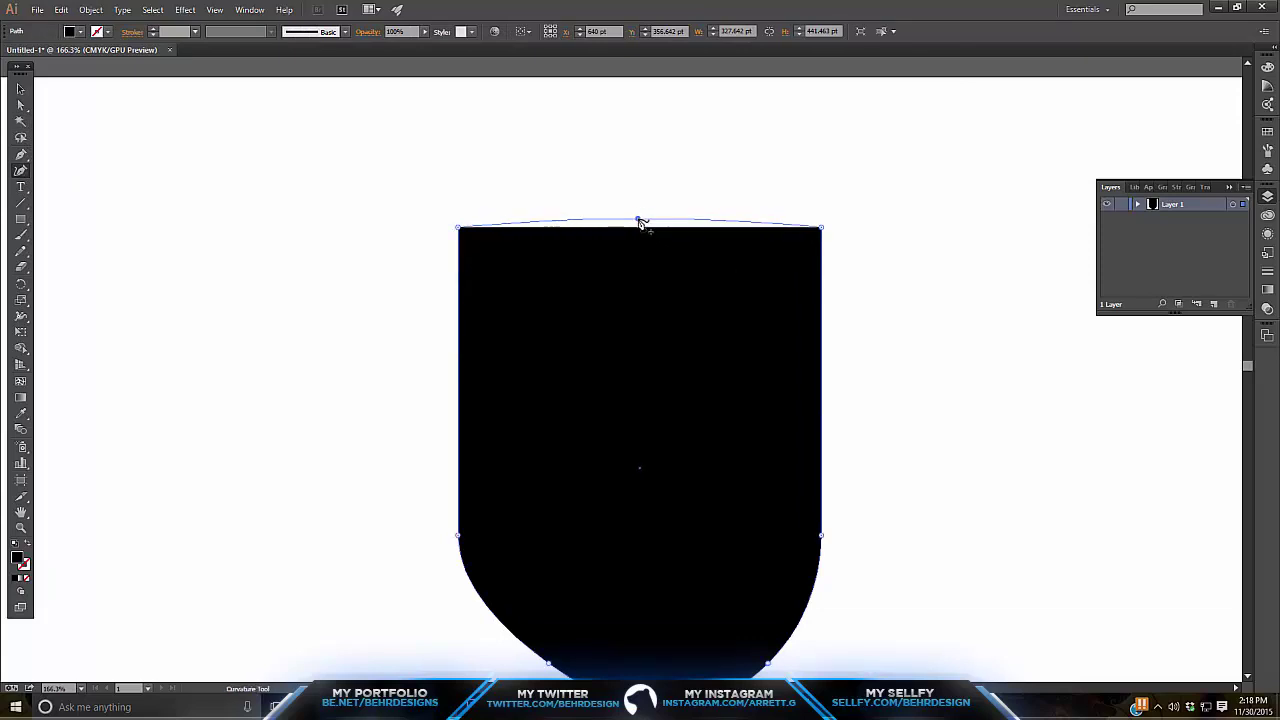
pyautogui.hotkey('ctrl', 'z')
pyautogui.press('a')
pyautogui.scroll(-2, 854, 426)
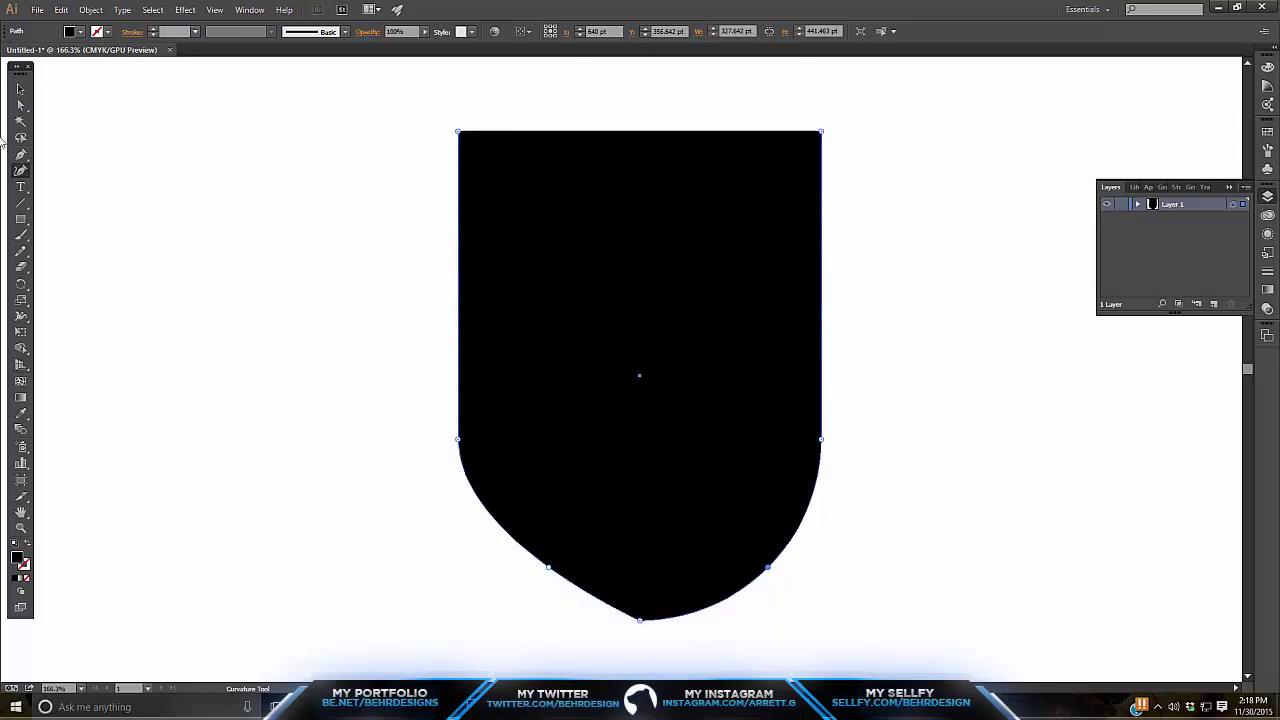
pyautogui.press('v')
pyautogui.click(890, 437)
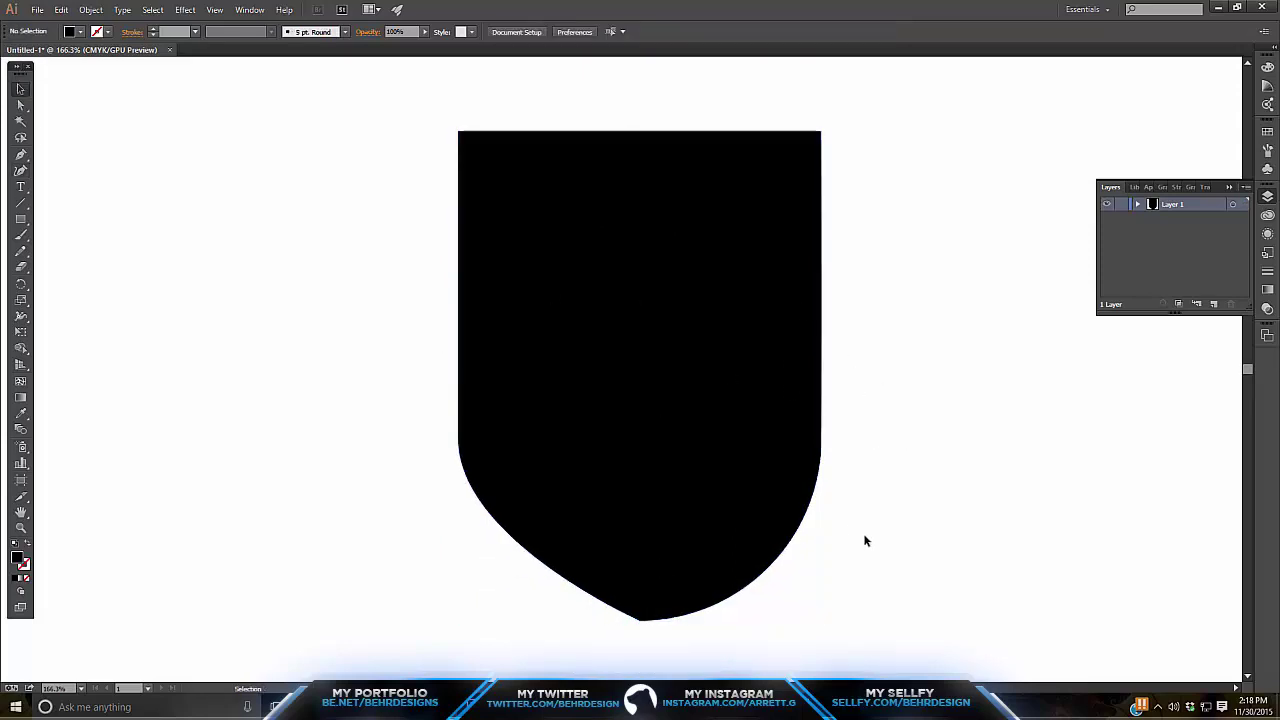
# Save the drawing as Shield.ai, accepting the default Illustrator Options.
pyautogui.click(37, 10)
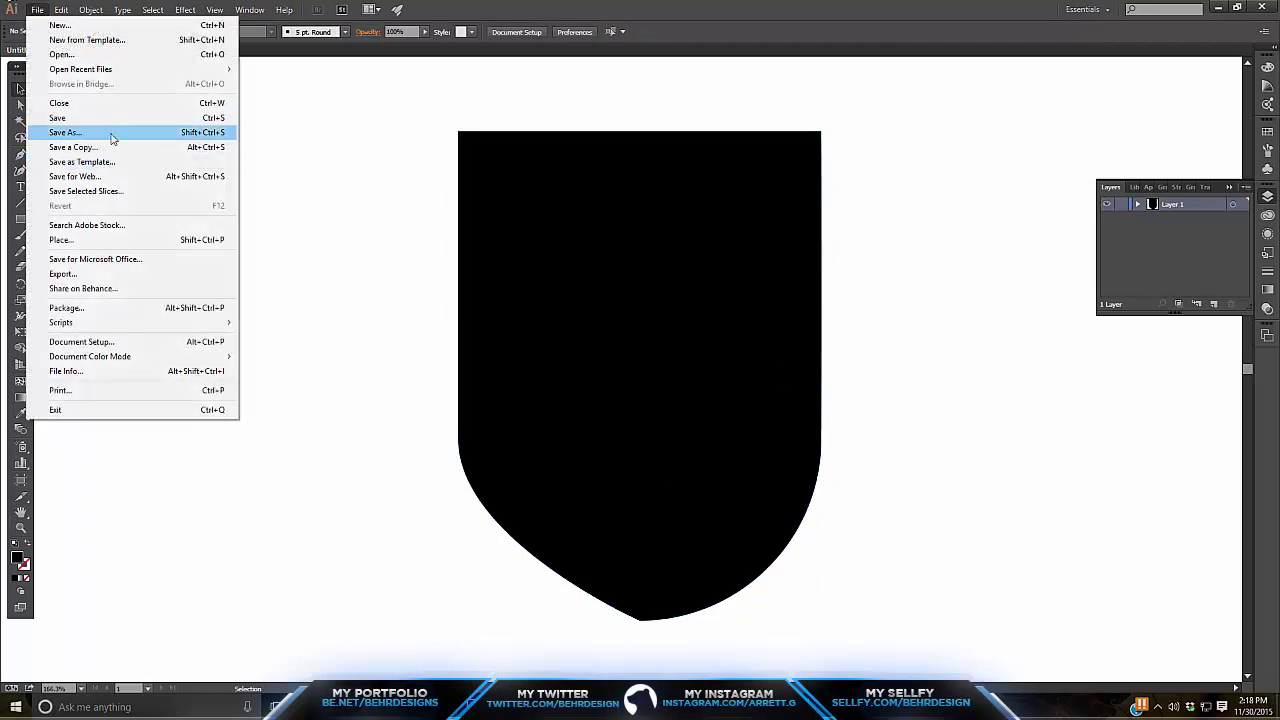
pyautogui.click(110, 132)
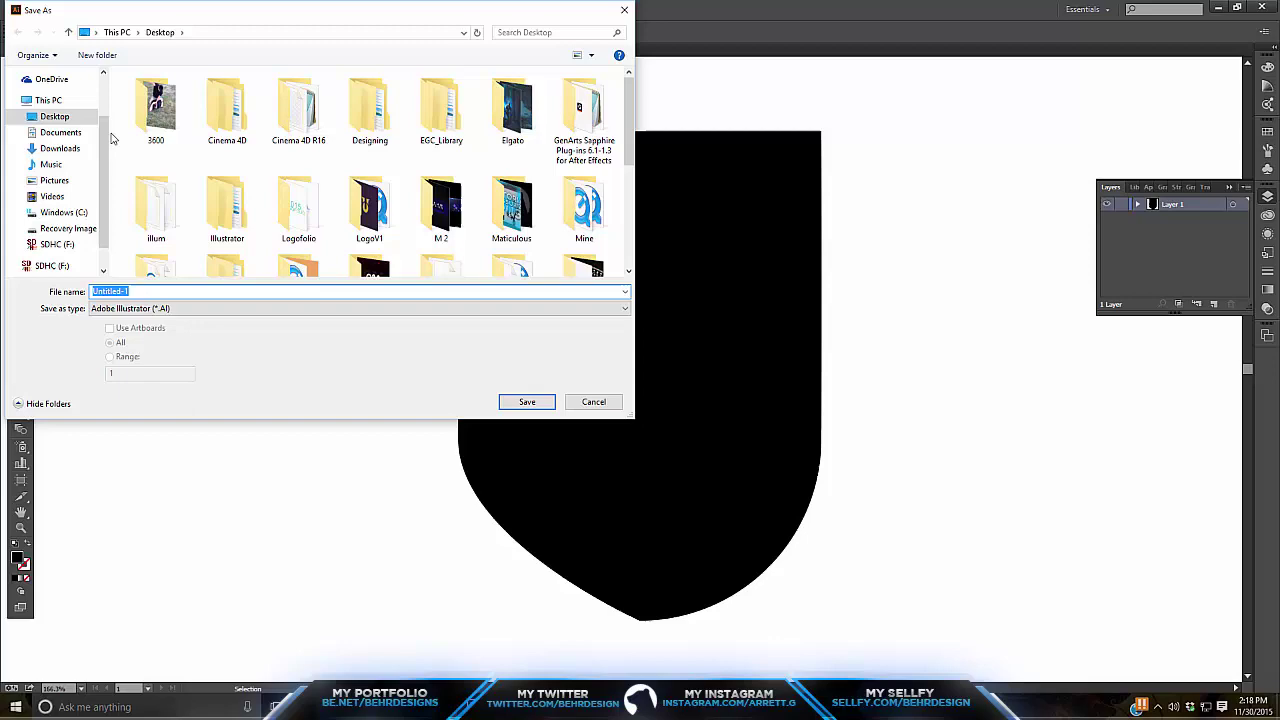
pyautogui.write('Shield')
pyautogui.press('Return')
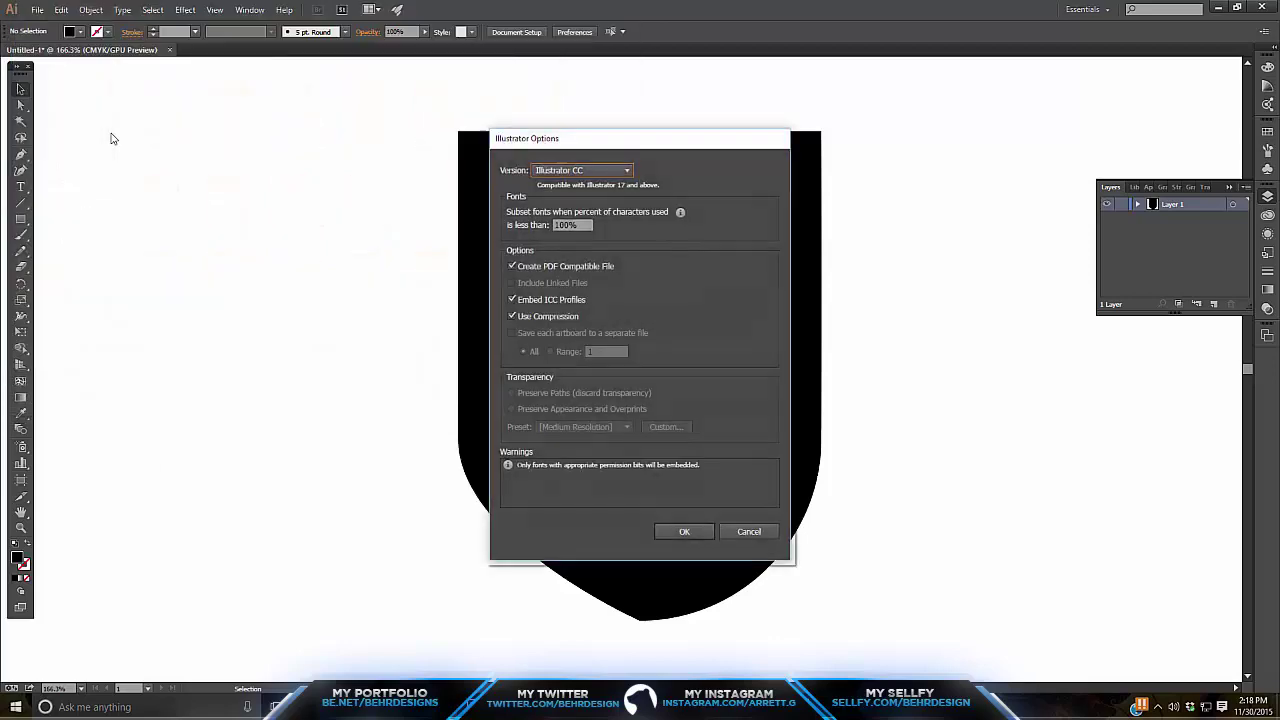
pyautogui.press('Return')
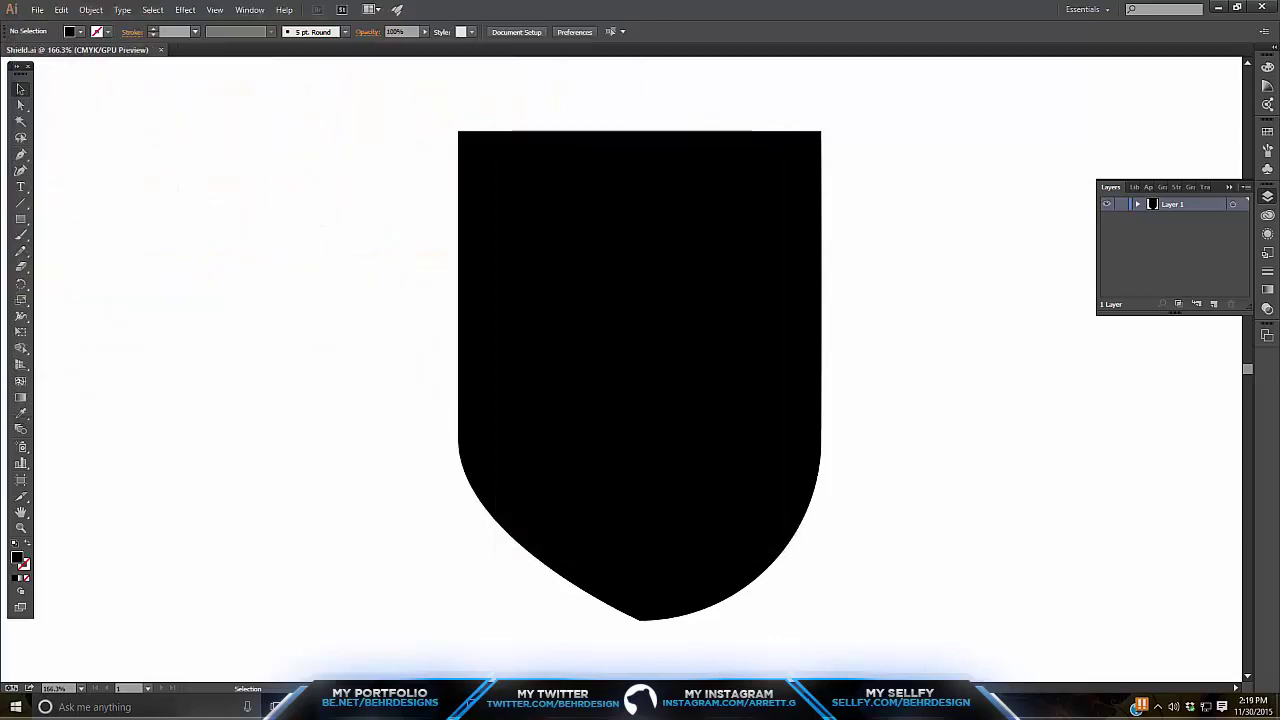
# In Photoshop, open Shield.ai as a new document.
pyautogui.moveTo(411, 707)
pyautogui.click(411, 612)
pyautogui.click(37, 9)
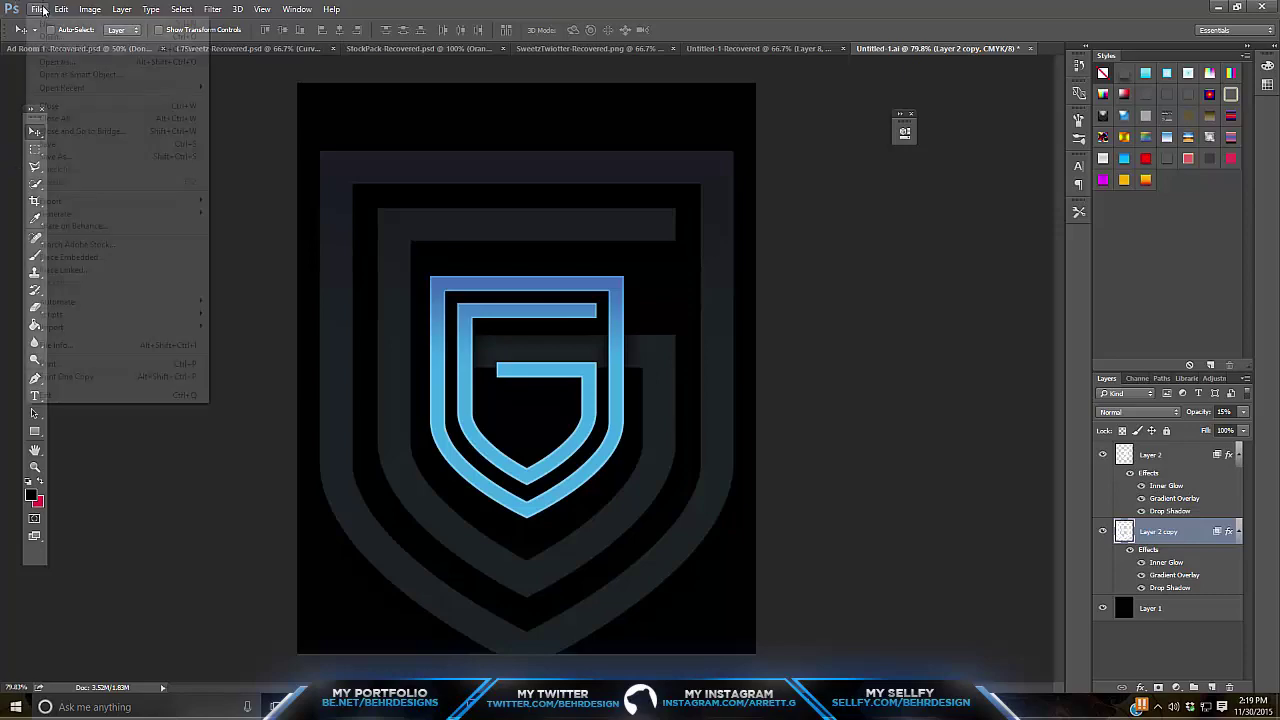
pyautogui.click(57, 37)
pyautogui.write('Shield.ai')
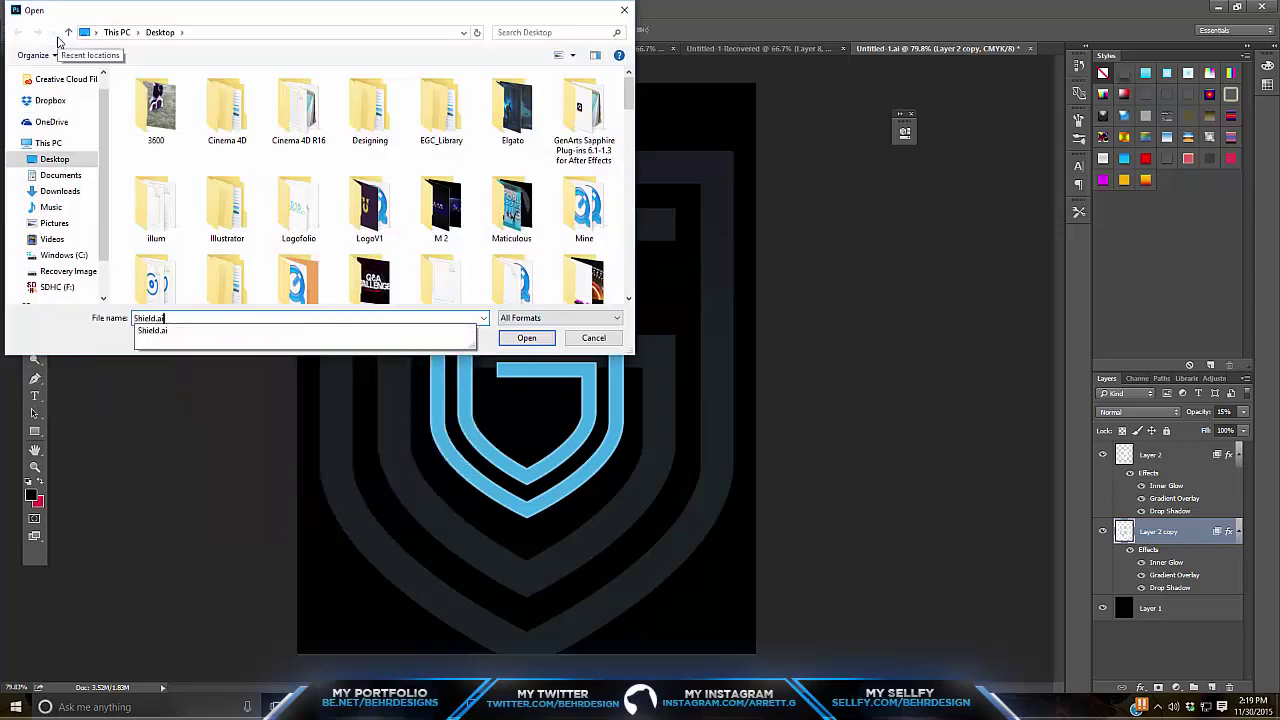
pyautogui.press('Return')
pyautogui.press('Return')
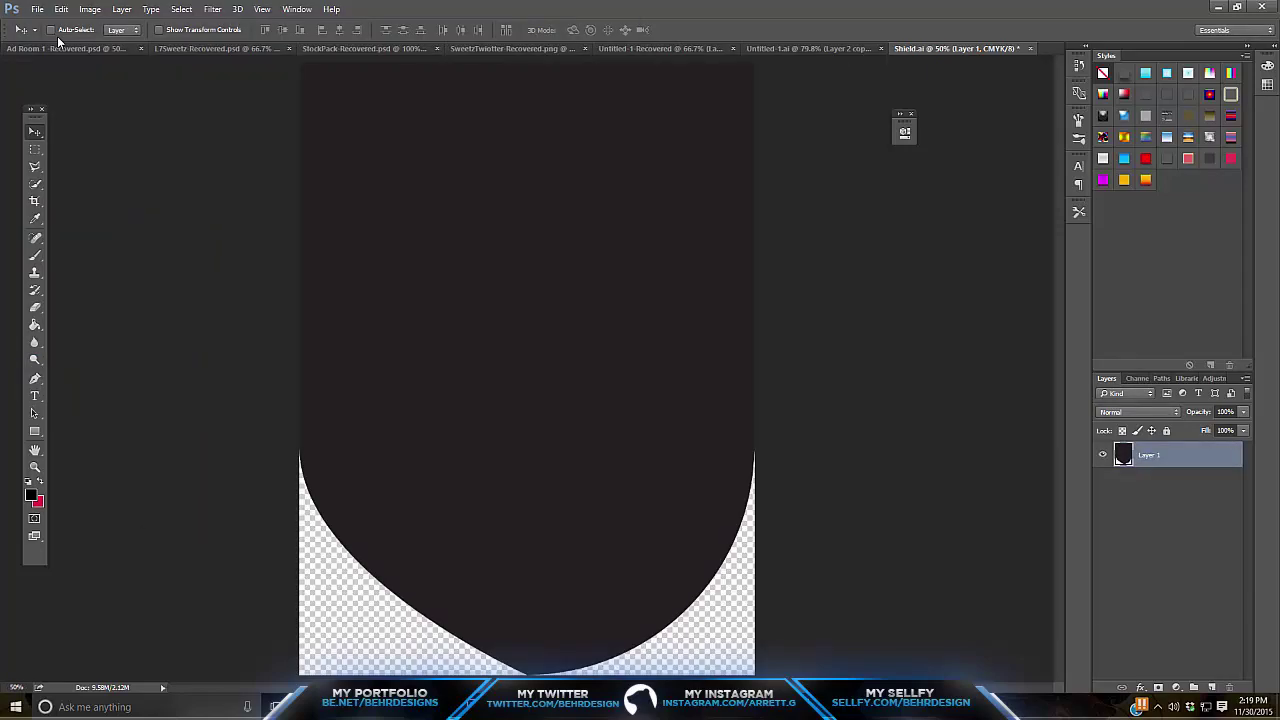
# Free-transform the shield down to about 69% and move it up to the canvas centre.
pyautogui.click(34, 467)
pyautogui.moveTo(743, 321); pyautogui.dragTo(620, 342)
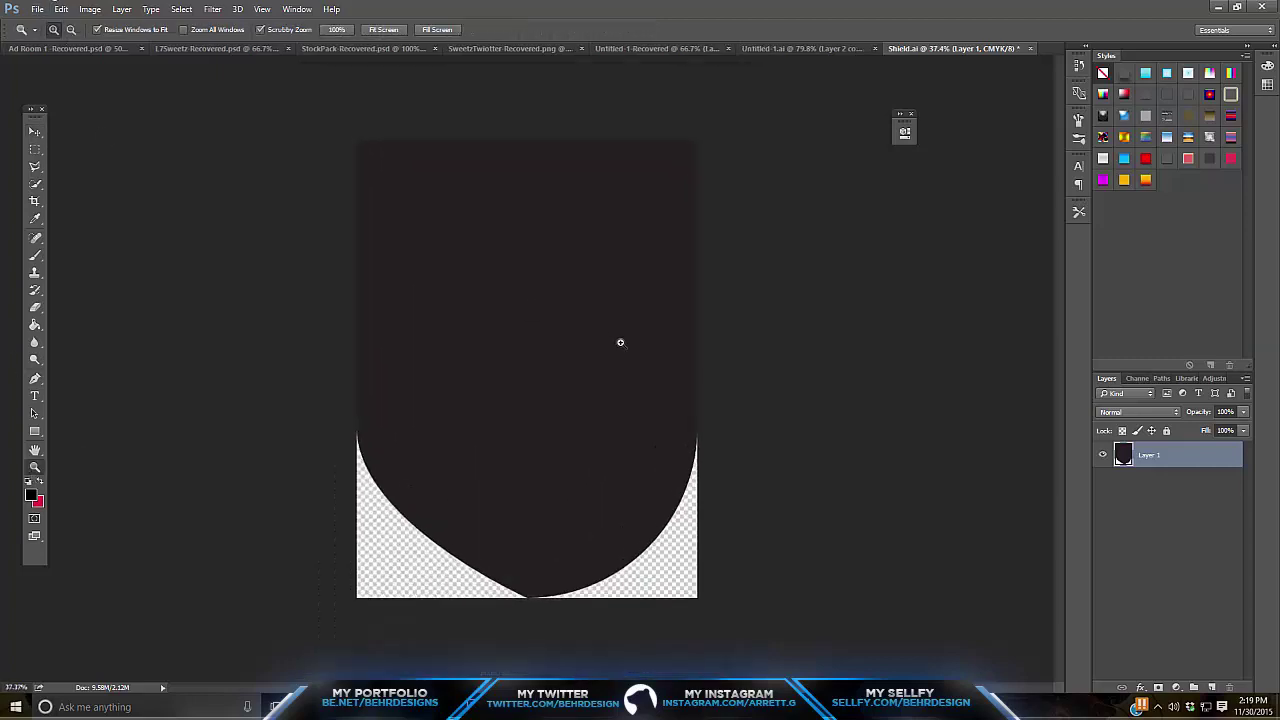
pyautogui.hotkey('ctrl', 't')
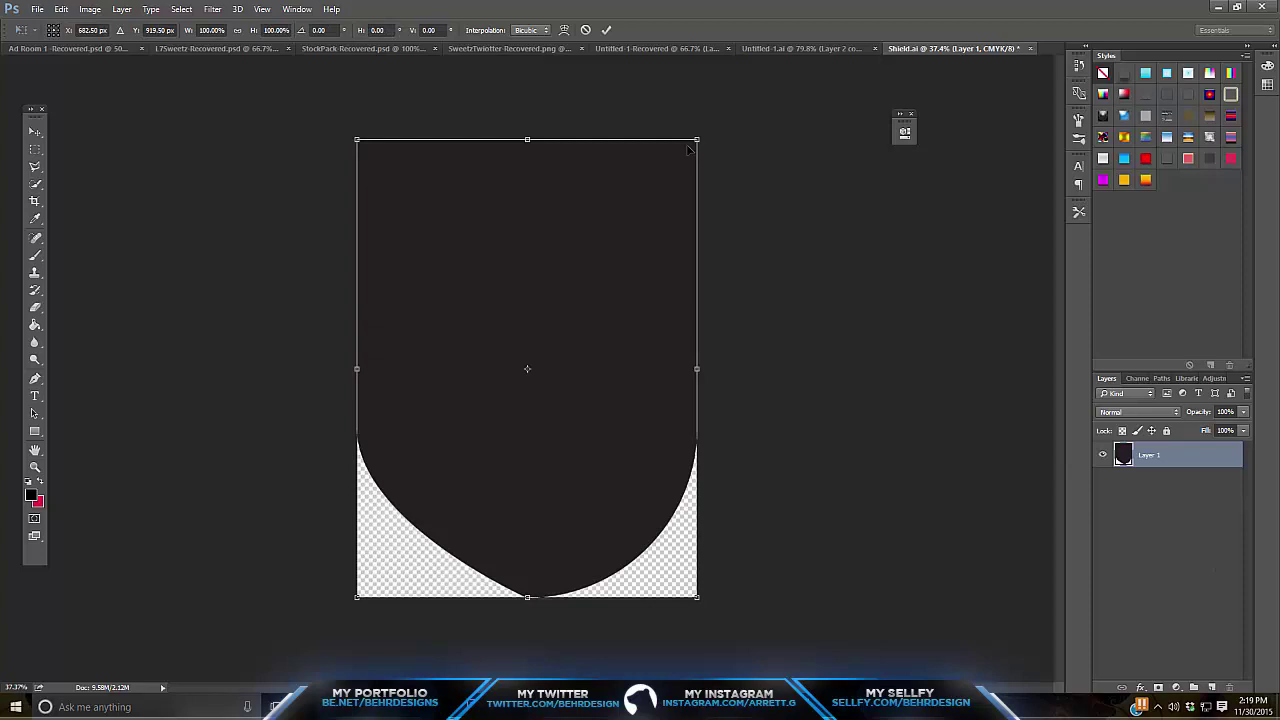
pyautogui.moveTo(697, 139); pyautogui.dragTo(644, 280)
pyautogui.moveTo(580, 326); pyautogui.dragTo(594, 269)
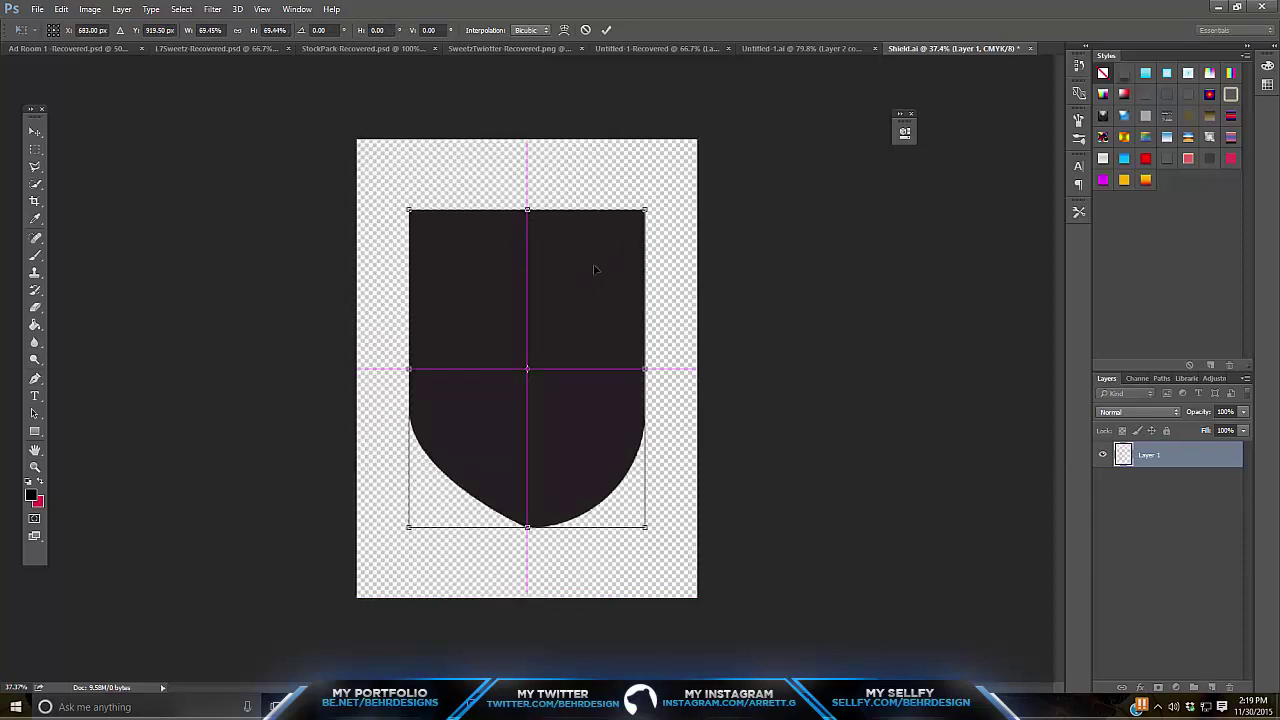
pyautogui.press('Return')
pyautogui.press('z')
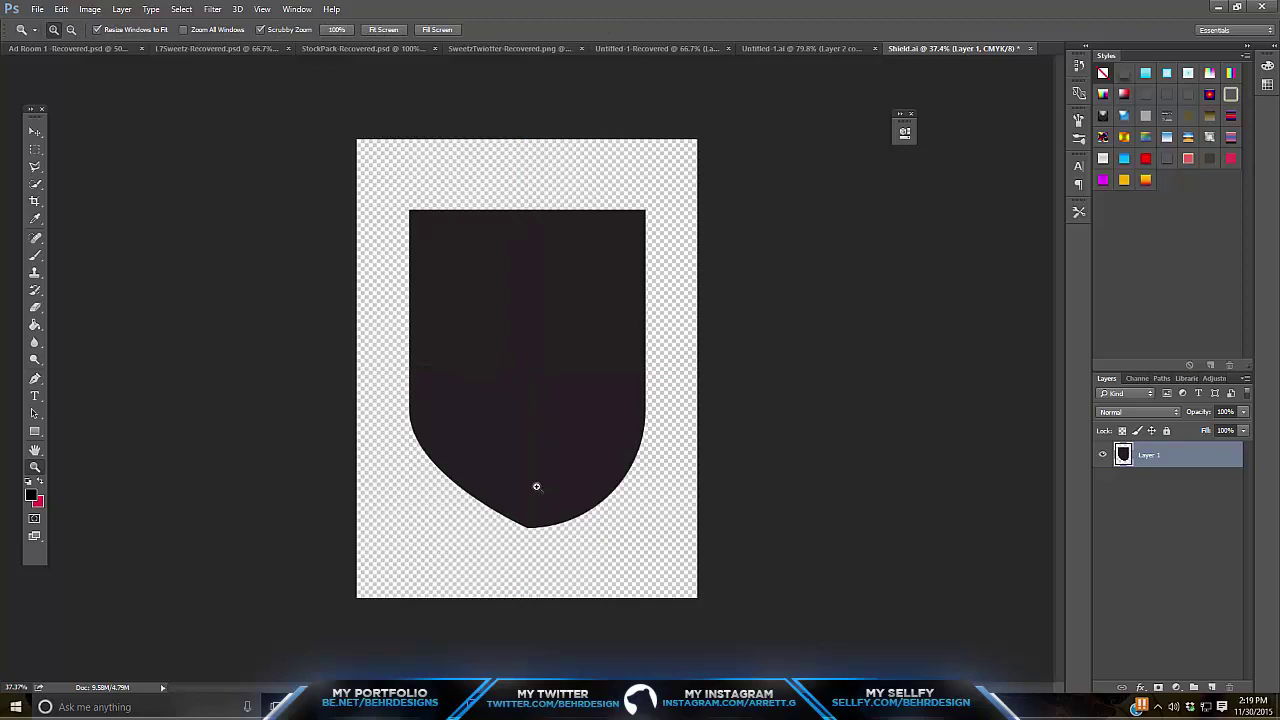
pyautogui.moveTo(538, 488); pyautogui.dragTo(566, 406)
pyautogui.scroll(2, 578, 438)
# Marquee and cut away the right half of the shield.
pyautogui.press('m')
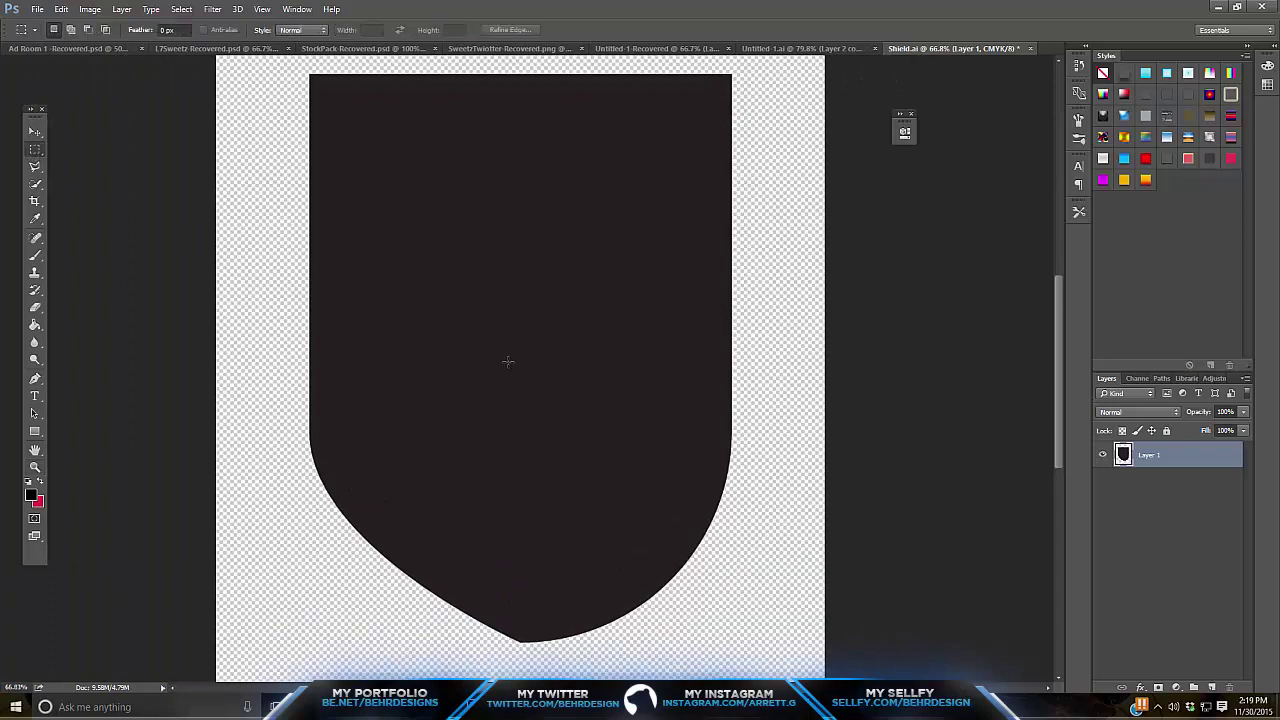
pyautogui.moveTo(840, 659); pyautogui.dragTo(568, 662)
pyautogui.moveTo(777, 82); pyautogui.dragTo(523, 600)
pyautogui.hotkey('ctrl', 'x')
# Duplicate the left half, flip it horizontally, slide it right, and merge both halves.
pyautogui.scroll(3, 499, 291)
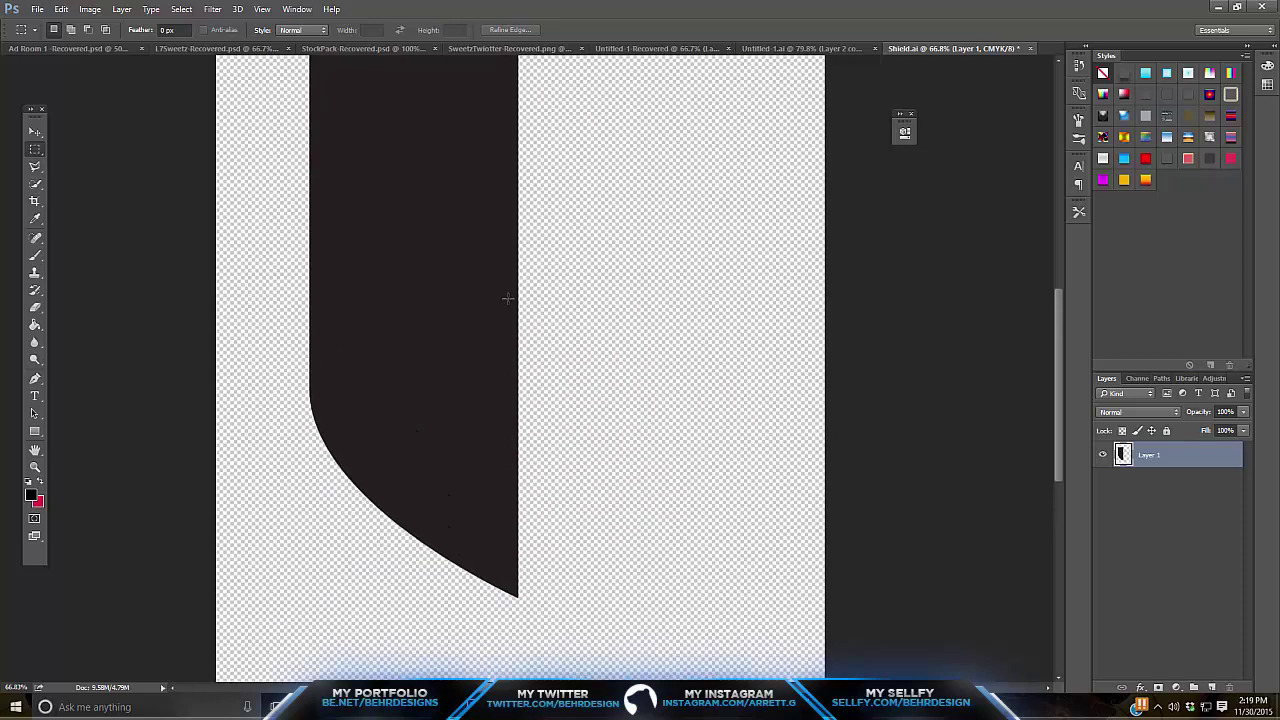
pyautogui.hotkey('ctrl', 'j')
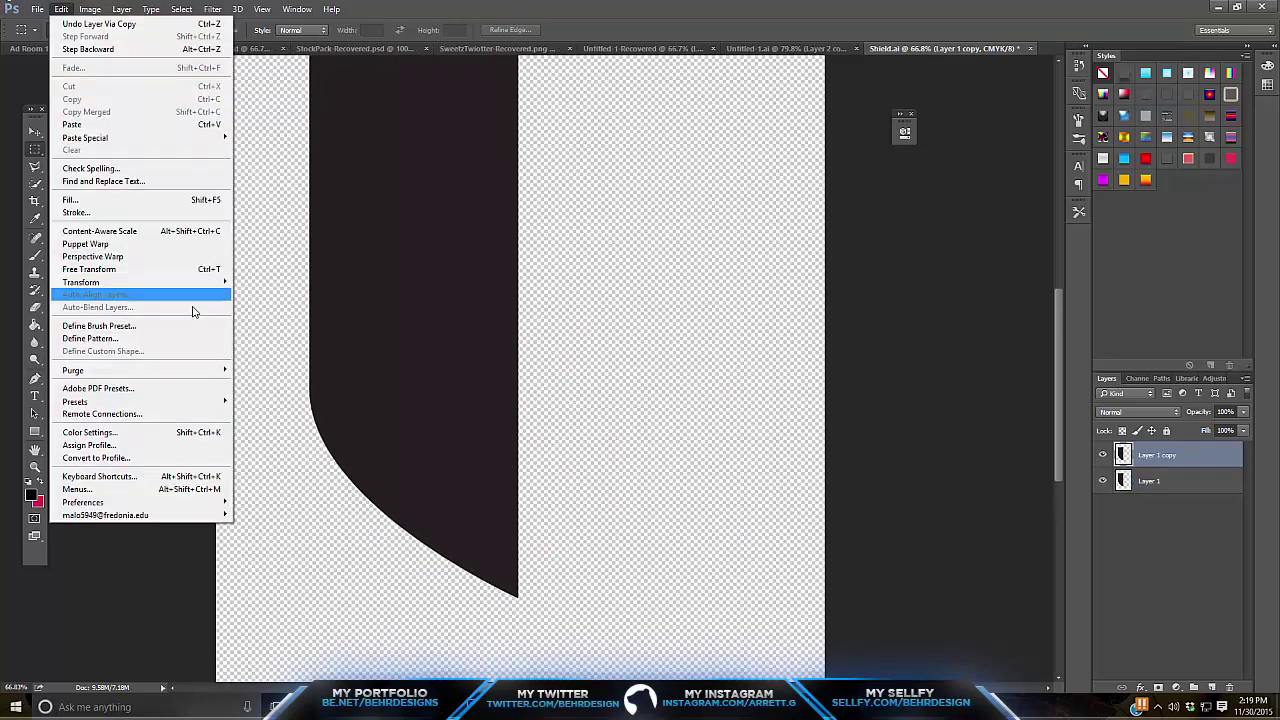
pyautogui.click(290, 425)
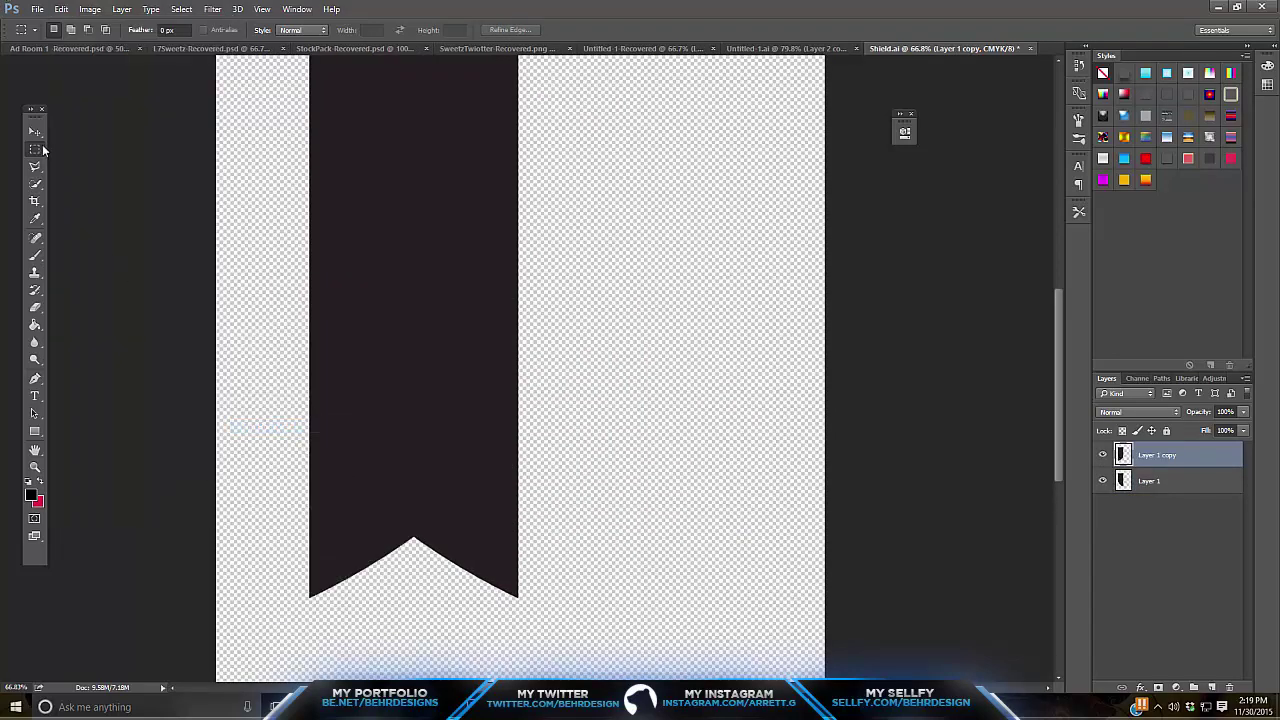
pyautogui.press('v')
pyautogui.moveTo(280, 316); pyautogui.dragTo(494, 354)
pyautogui.keyDown('shift'); pyautogui.click(1149, 483); pyautogui.keyUp('shift')
pyautogui.rightClick(1149, 485)
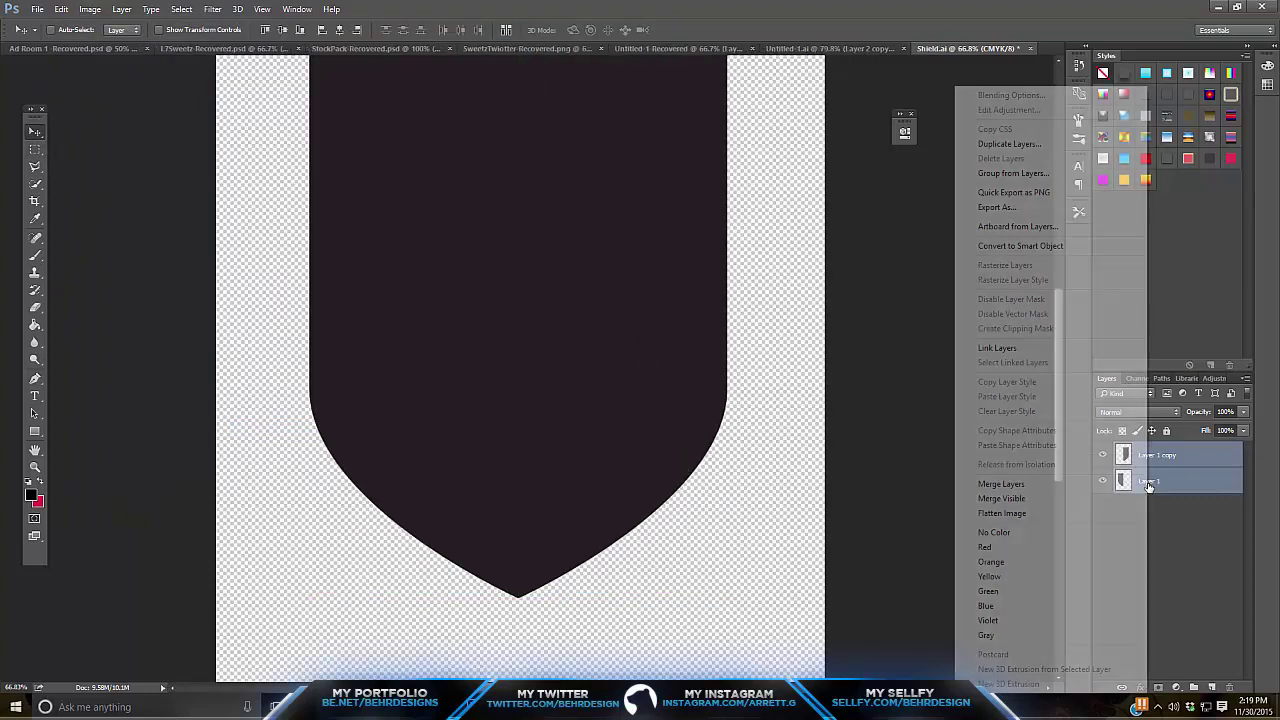
pyautogui.click(1120, 484)
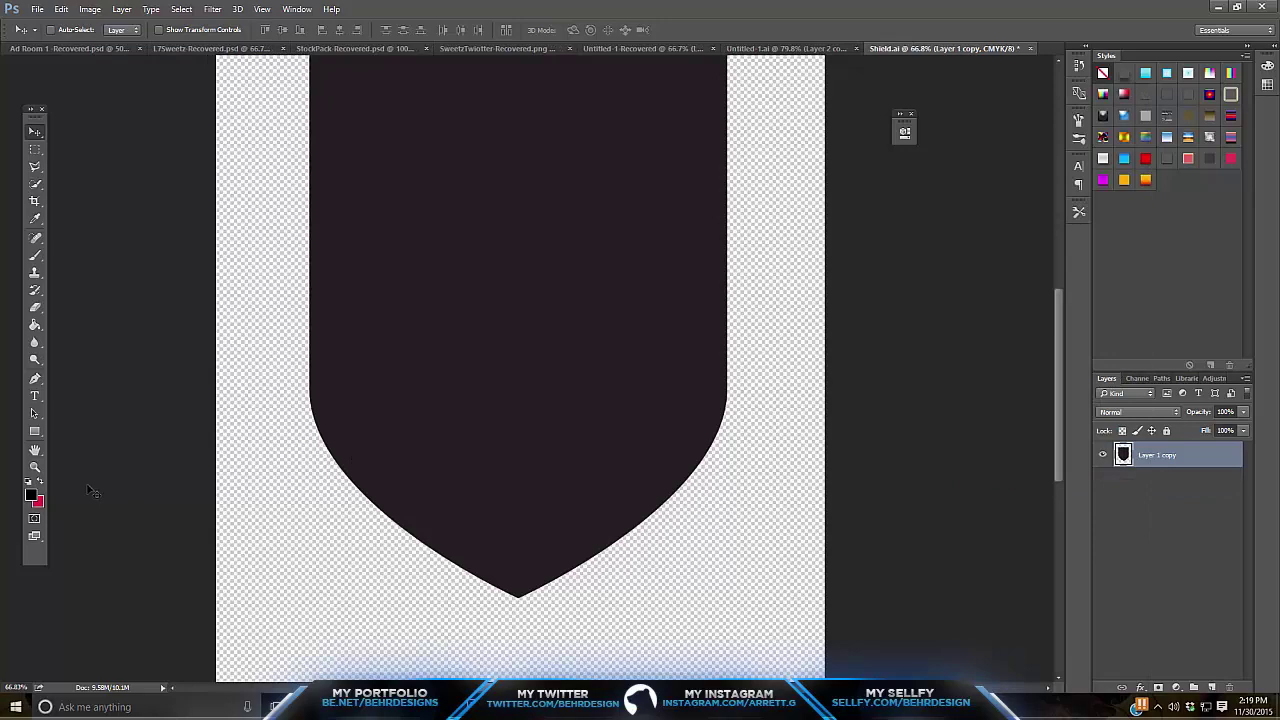
# Zoom the shield to about 50% and compare it with the Illustrator original.
pyautogui.press('z')
pyautogui.moveTo(640, 423); pyautogui.dragTo(606, 491)
pyautogui.click(583, 363)
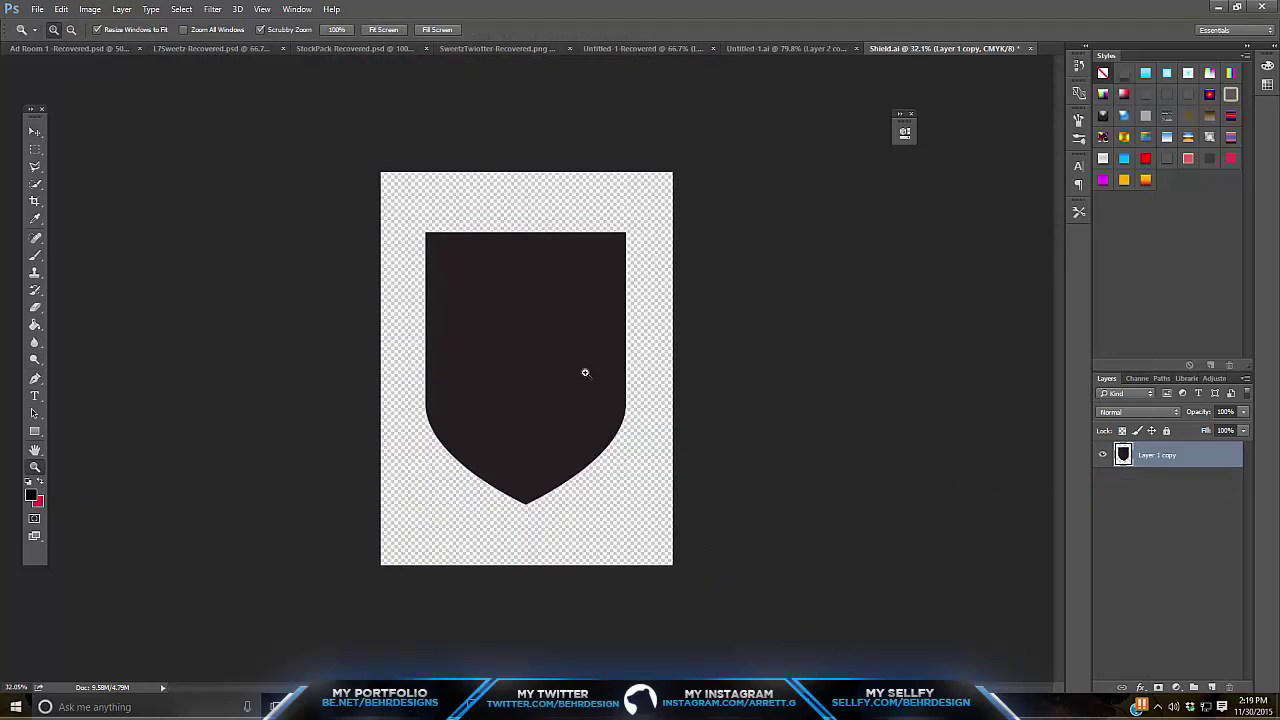
pyautogui.moveTo(512, 419); pyautogui.dragTo(560, 416)
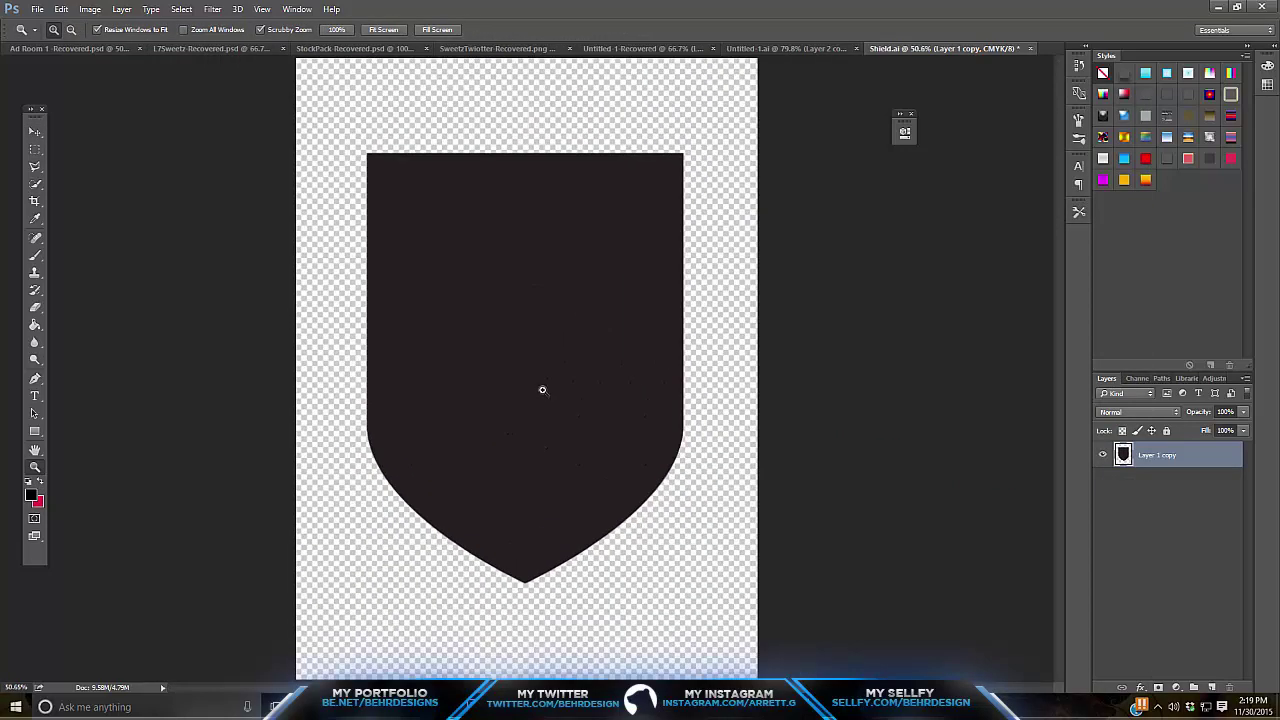
pyautogui.hotkey('alt', 'Tab')
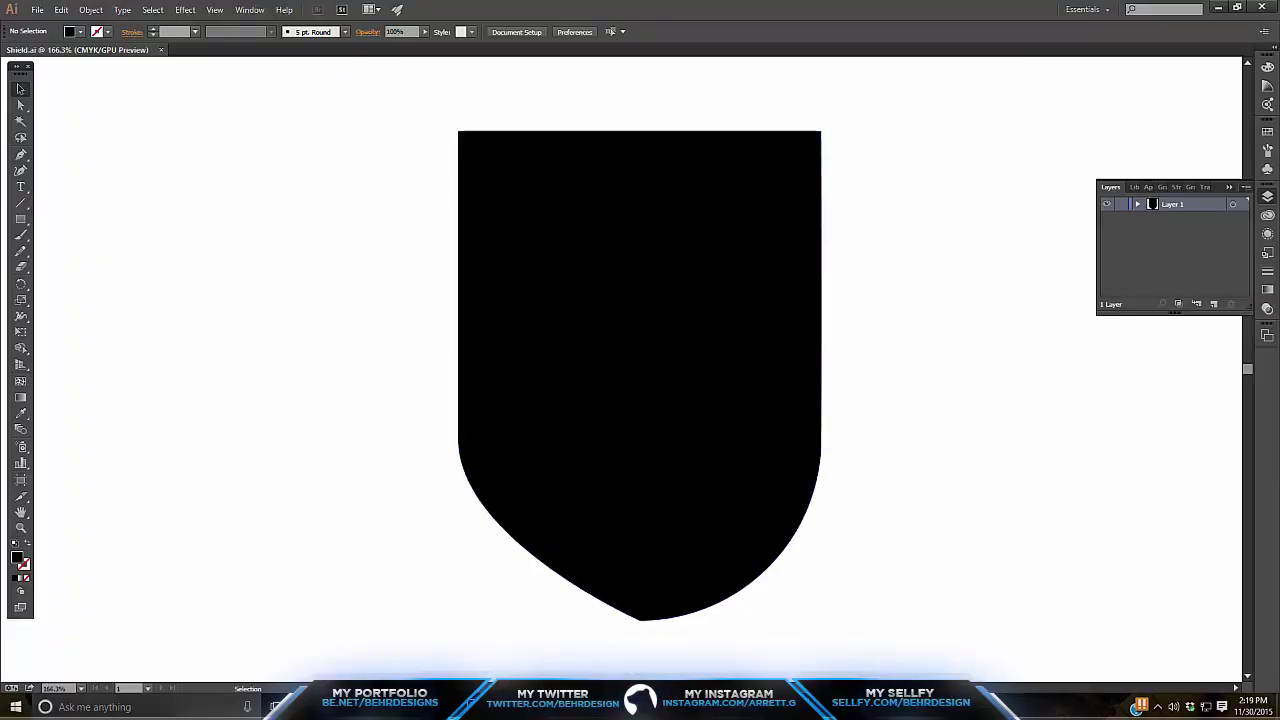
pyautogui.hotkey('alt', 'Tab')
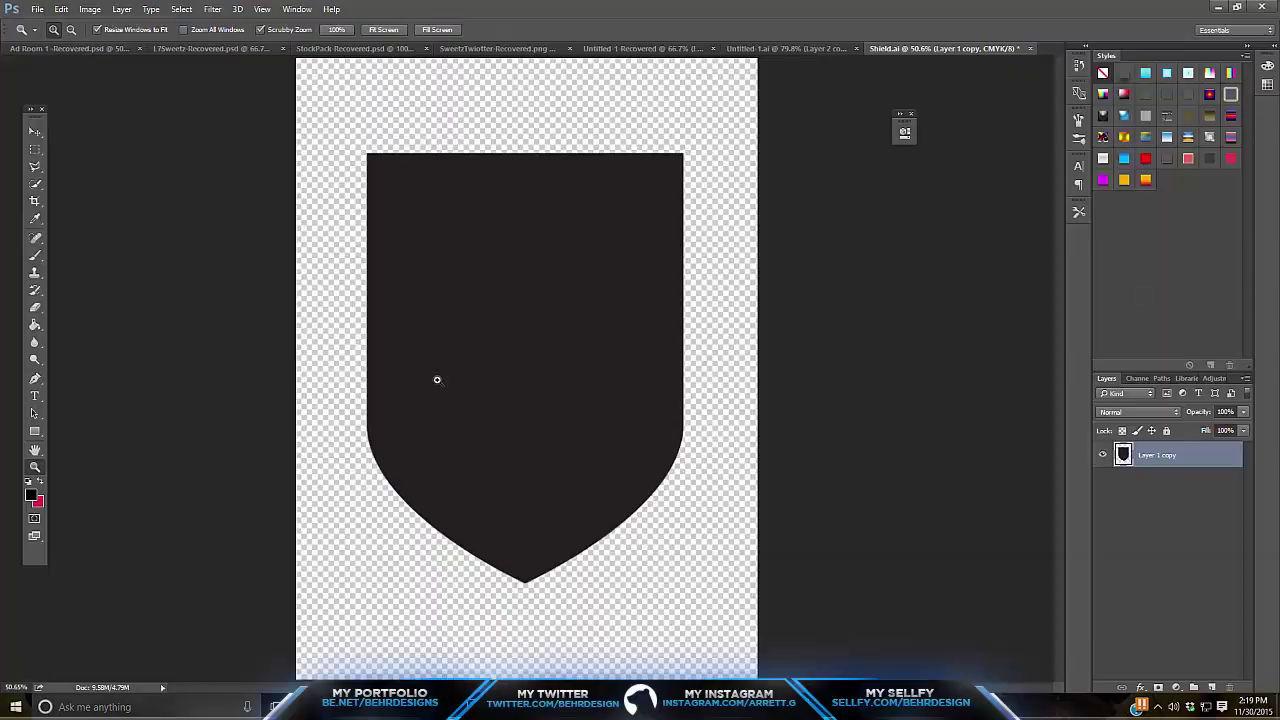
# Select a thin band across the shield's top and delete it.
pyautogui.click(35, 149)
pyautogui.moveTo(338, 149); pyautogui.dragTo(925, 248)
pyautogui.press('Delete')
pyautogui.hotkey('ctrl', 'z')
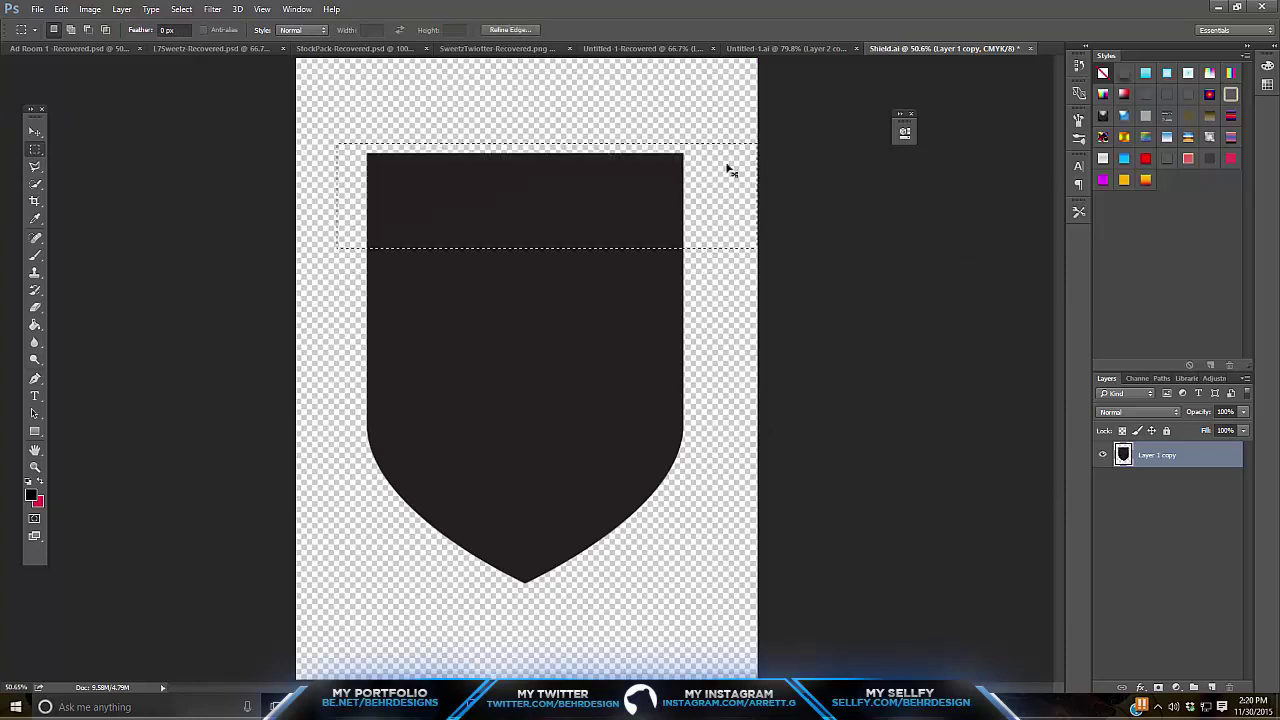
pyautogui.moveTo(785, 117); pyautogui.dragTo(206, 210)
pyautogui.press('Delete')
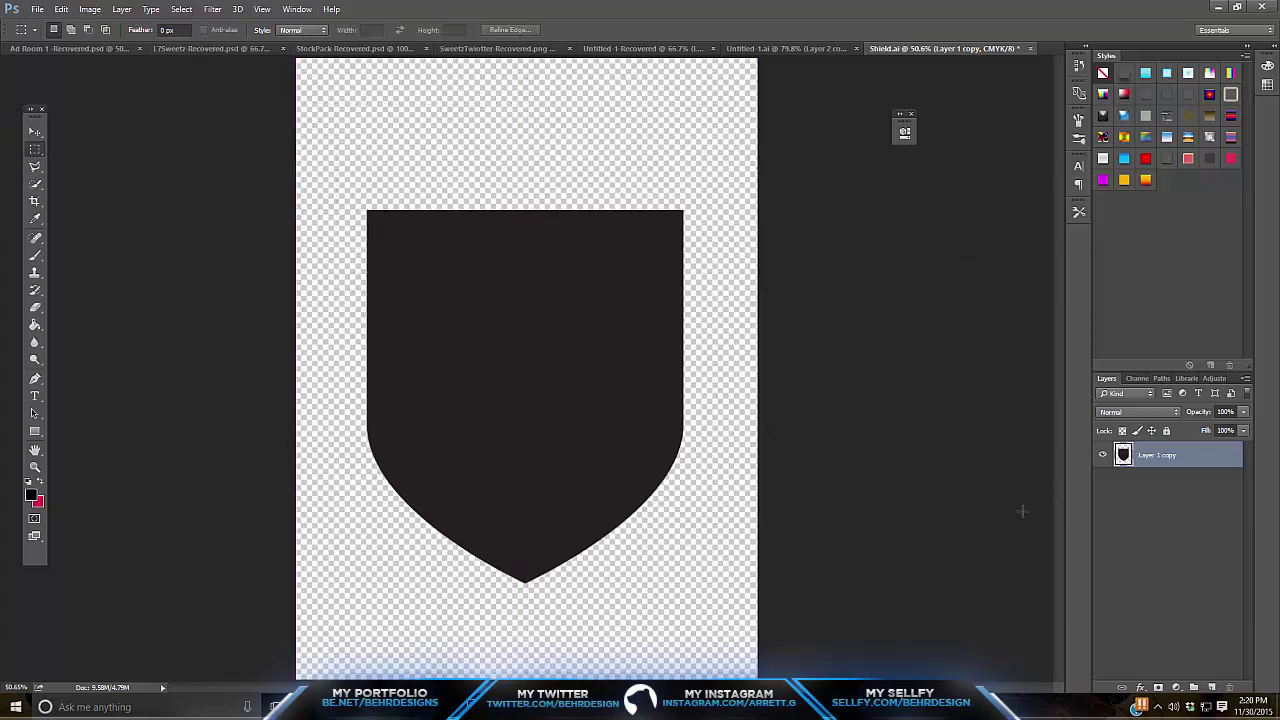
# Give the shield layer a white Color Overlay through Blending Options.
pyautogui.rightClick(1156, 452)
pyautogui.click(1054, 93)
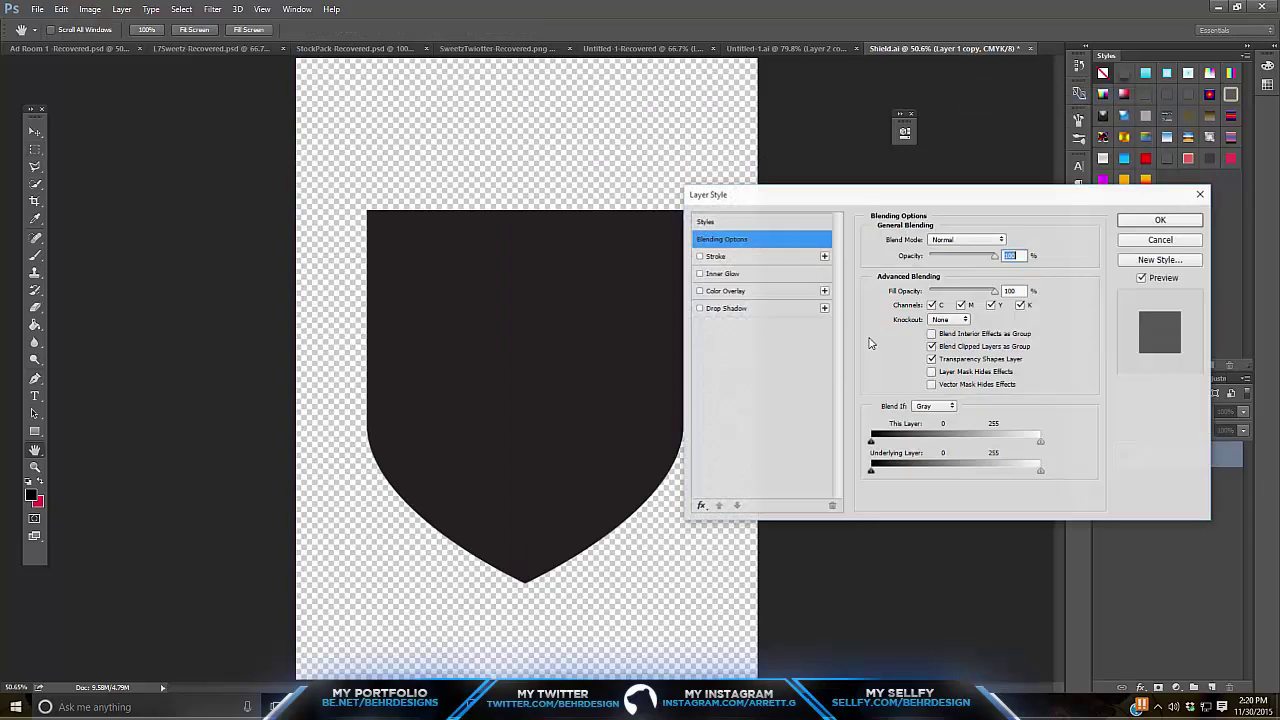
pyautogui.click(718, 290)
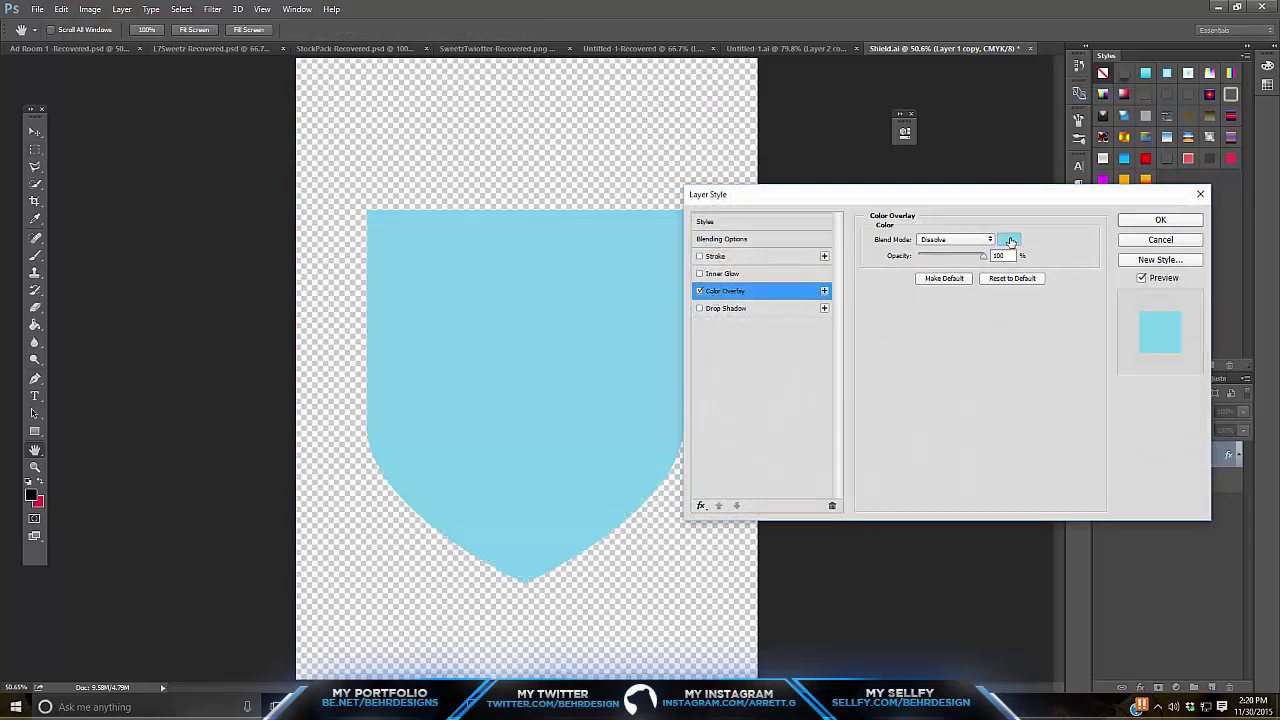
pyautogui.click(1008, 239)
pyautogui.click(694, 134)
pyautogui.click(1225, 290)
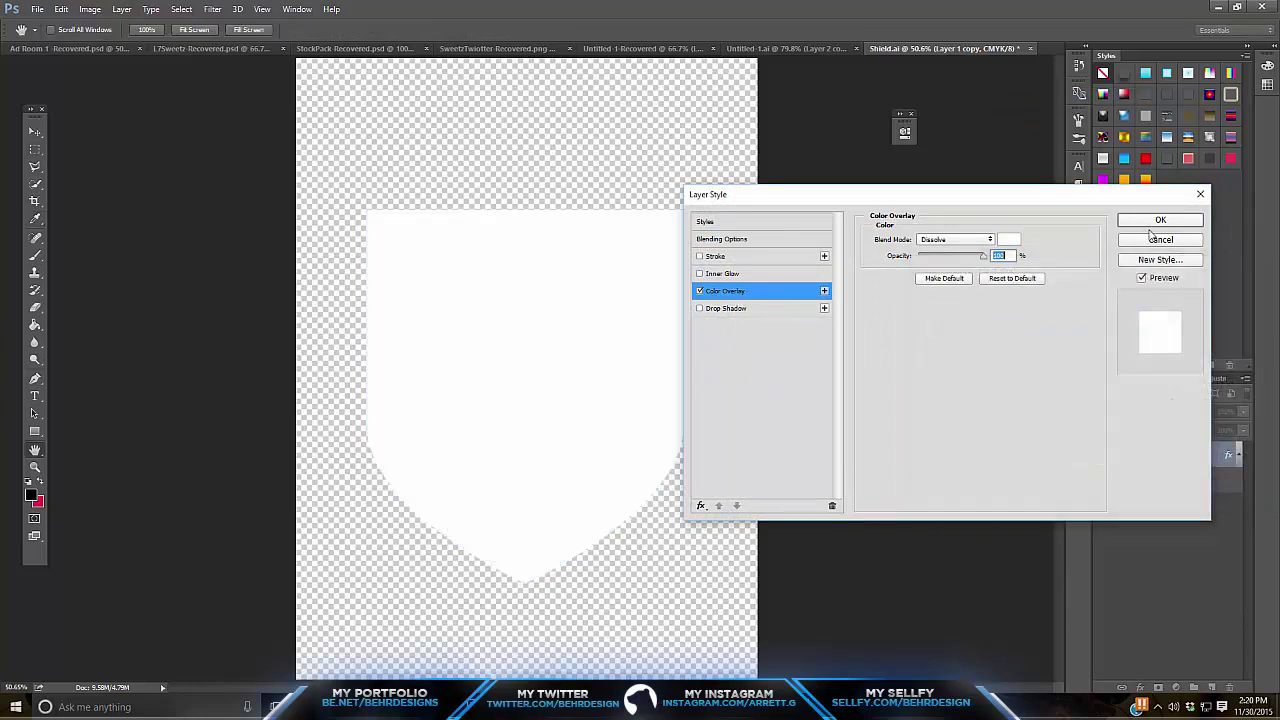
pyautogui.click(1160, 219)
# Add a new layer beneath the shield and fill it solid black.
pyautogui.keyDown('ctrl'); pyautogui.click(1211, 685); pyautogui.keyUp('ctrl')
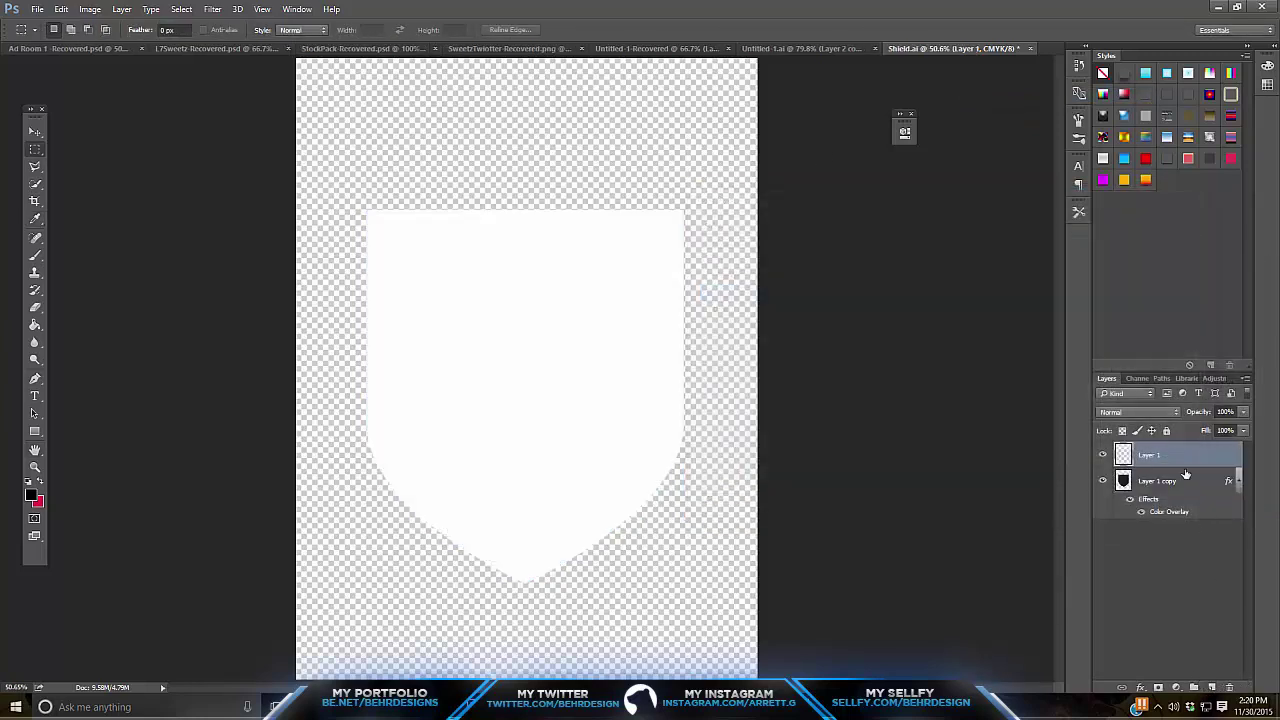
pyautogui.click(35, 325)
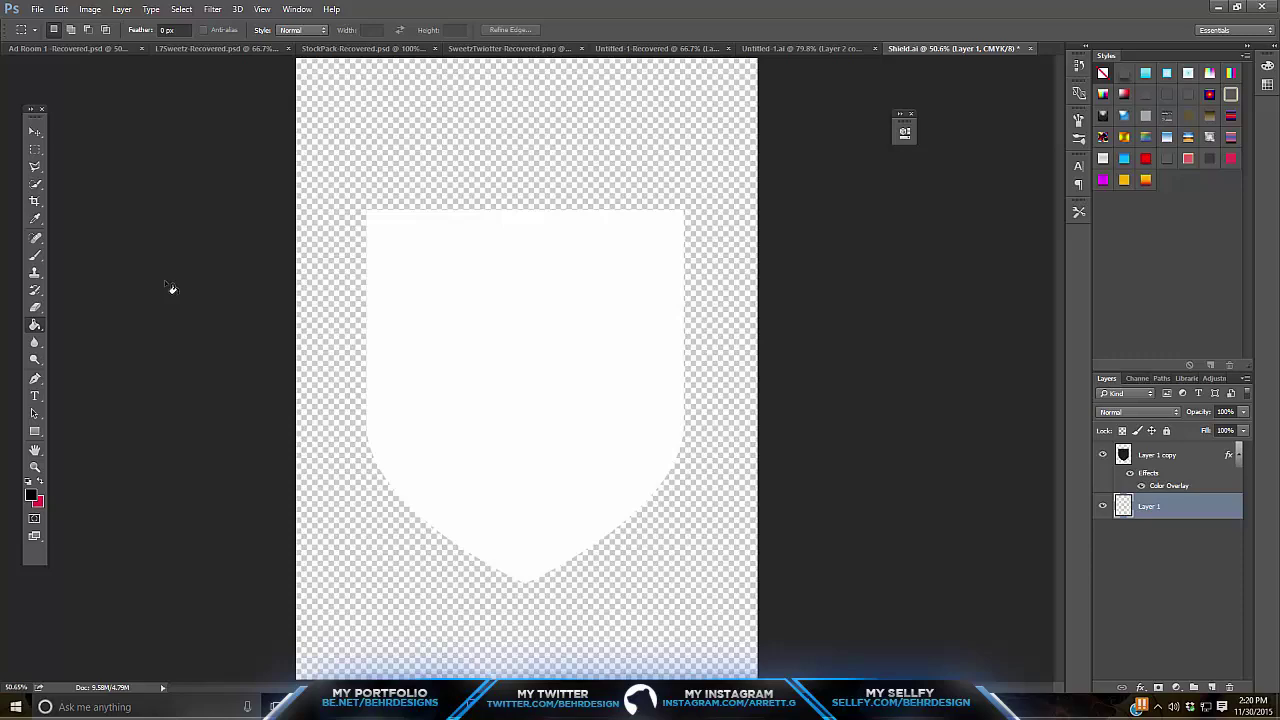
pyautogui.click(466, 160)
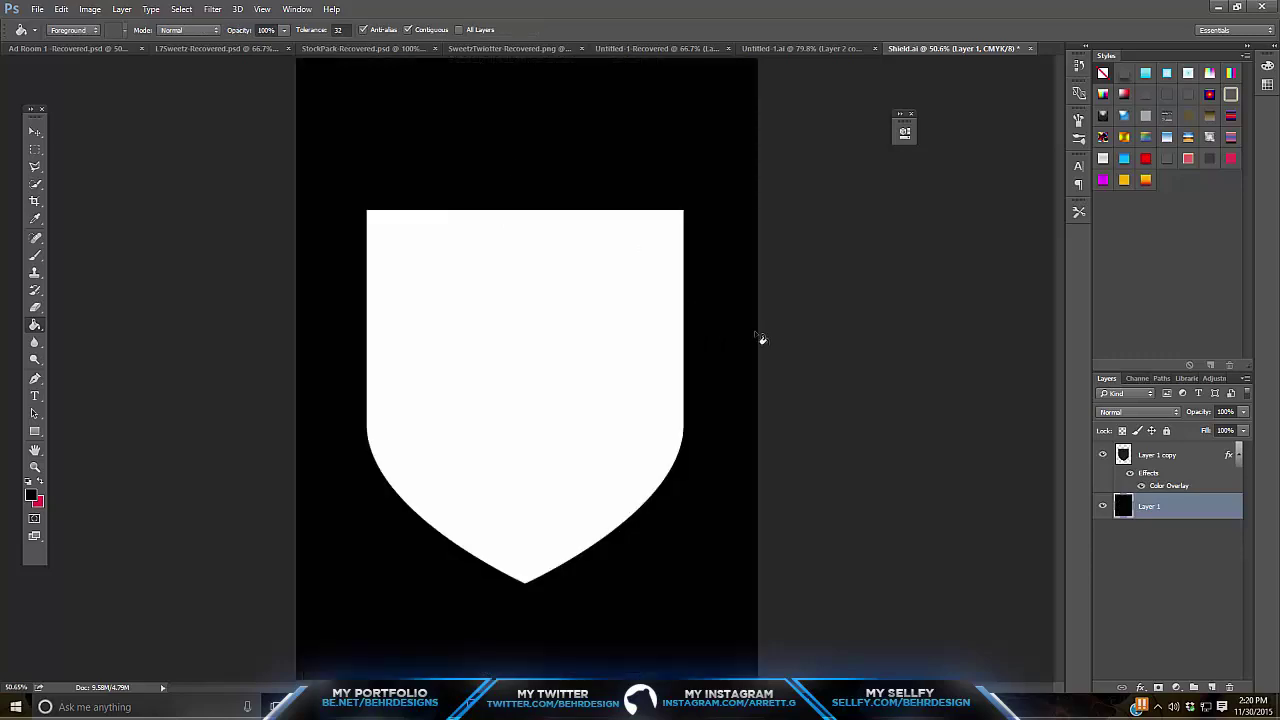
pyautogui.click(1103, 507)
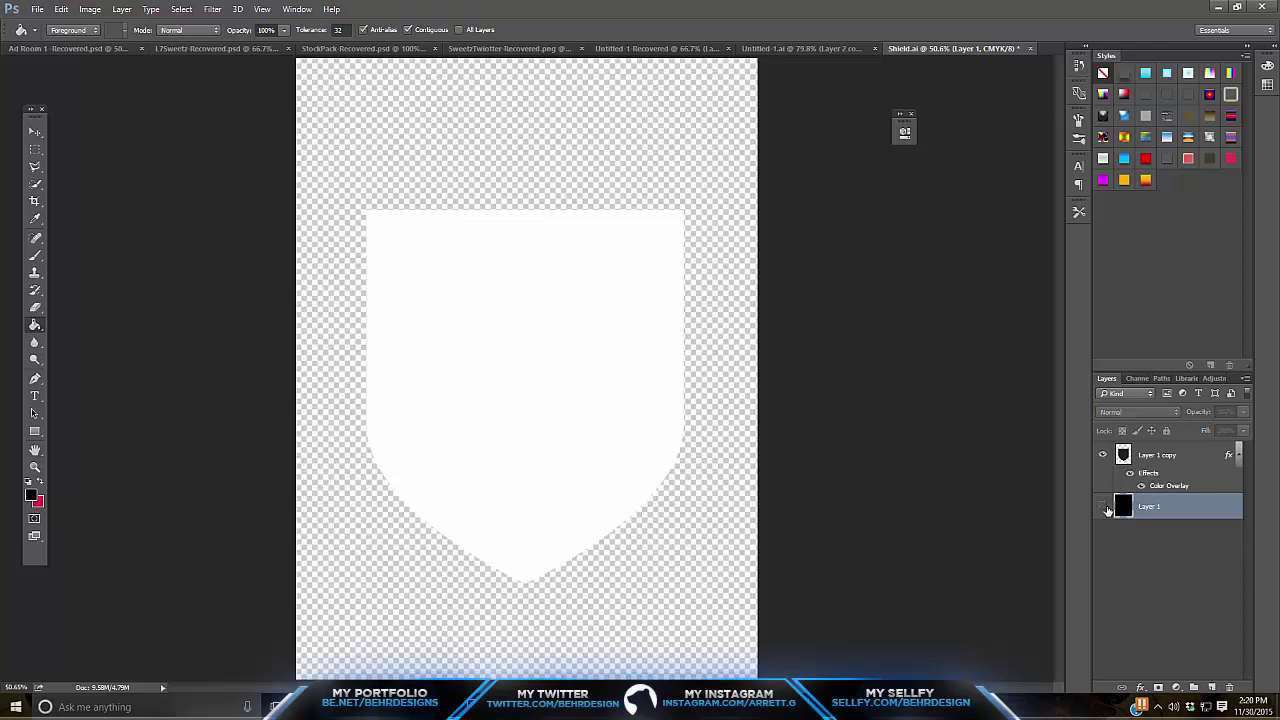
pyautogui.click(1162, 458)
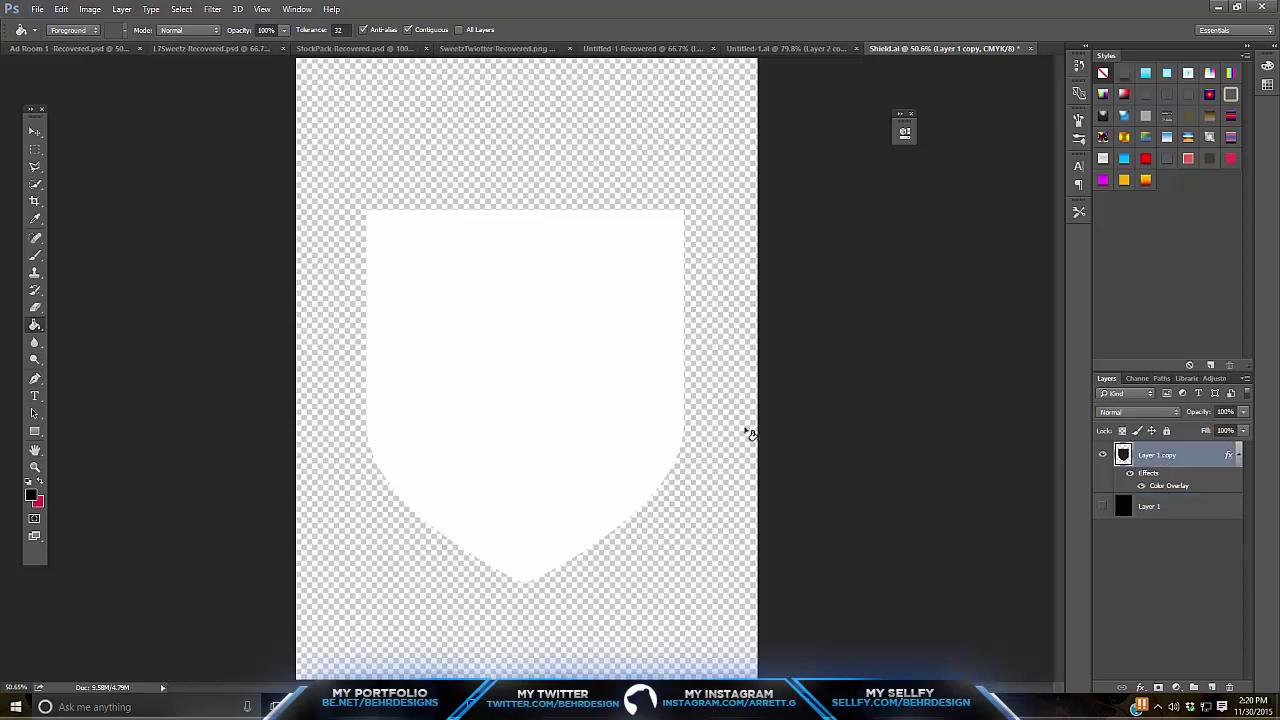
pyautogui.click(1103, 507)
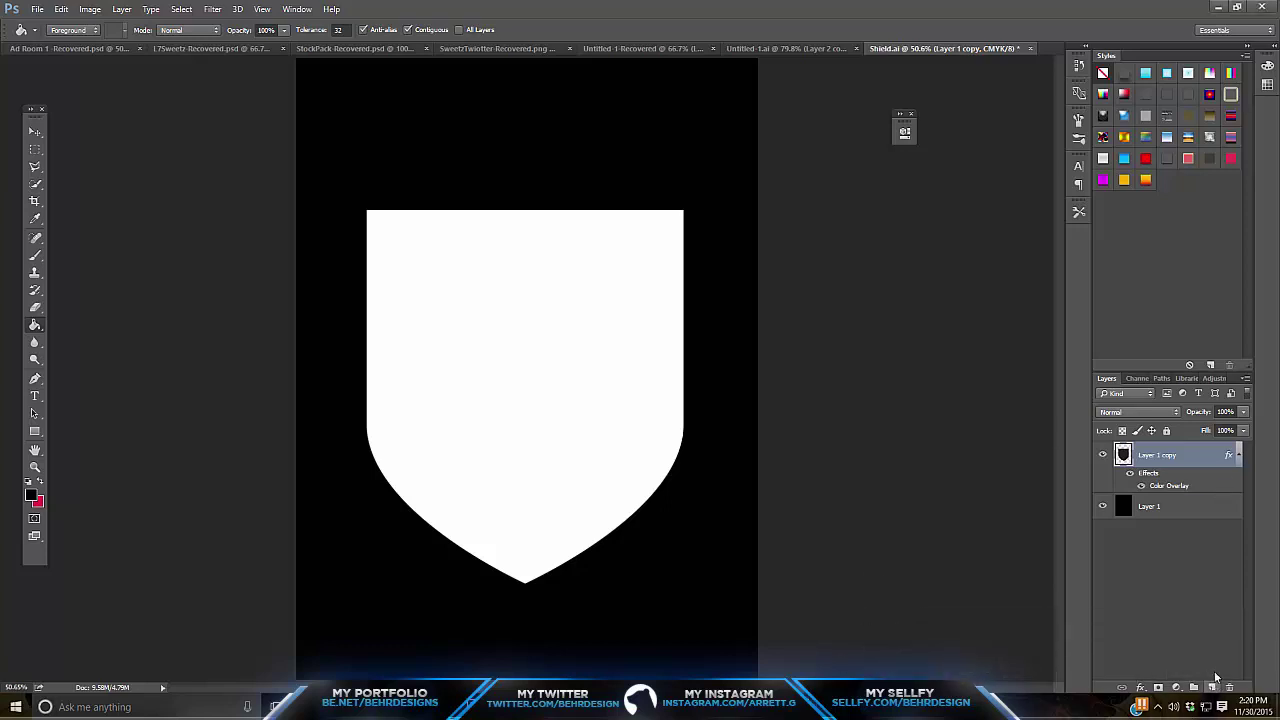
# Duplicate the shield layer and hide the original.
pyautogui.hotkey('ctrl', 'j')
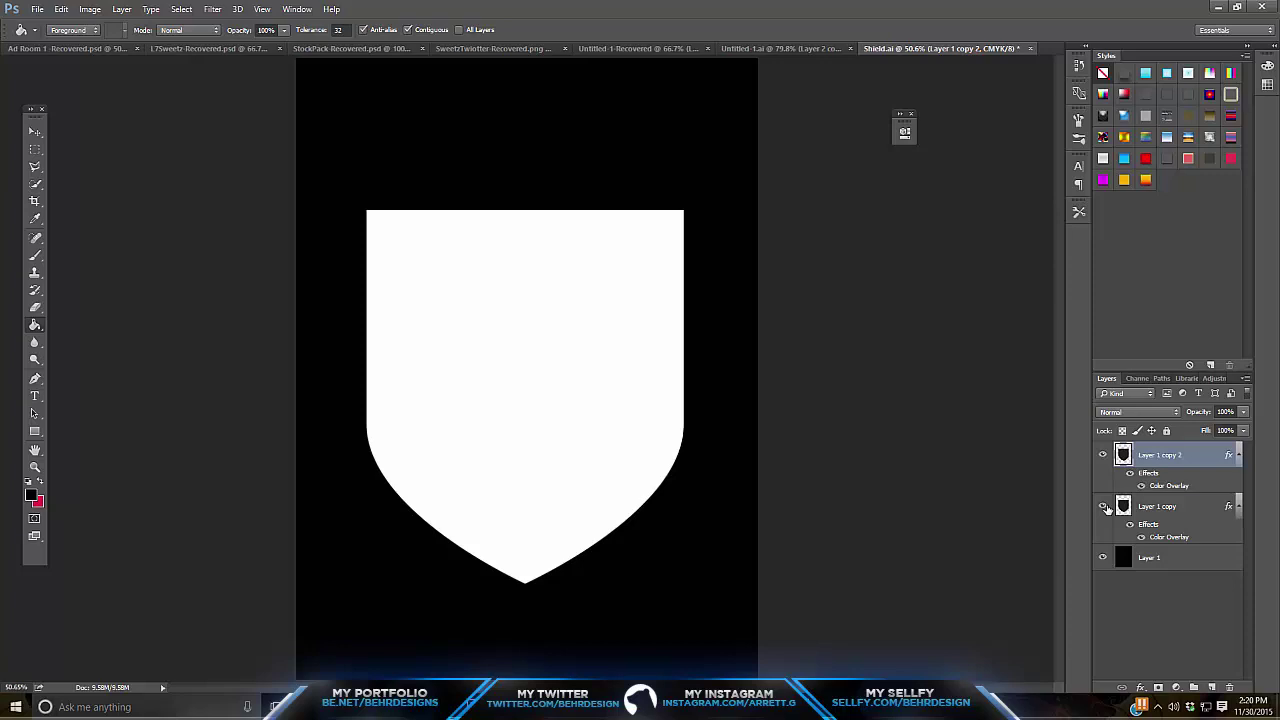
pyautogui.click(1103, 507)
pyautogui.click(1212, 689)
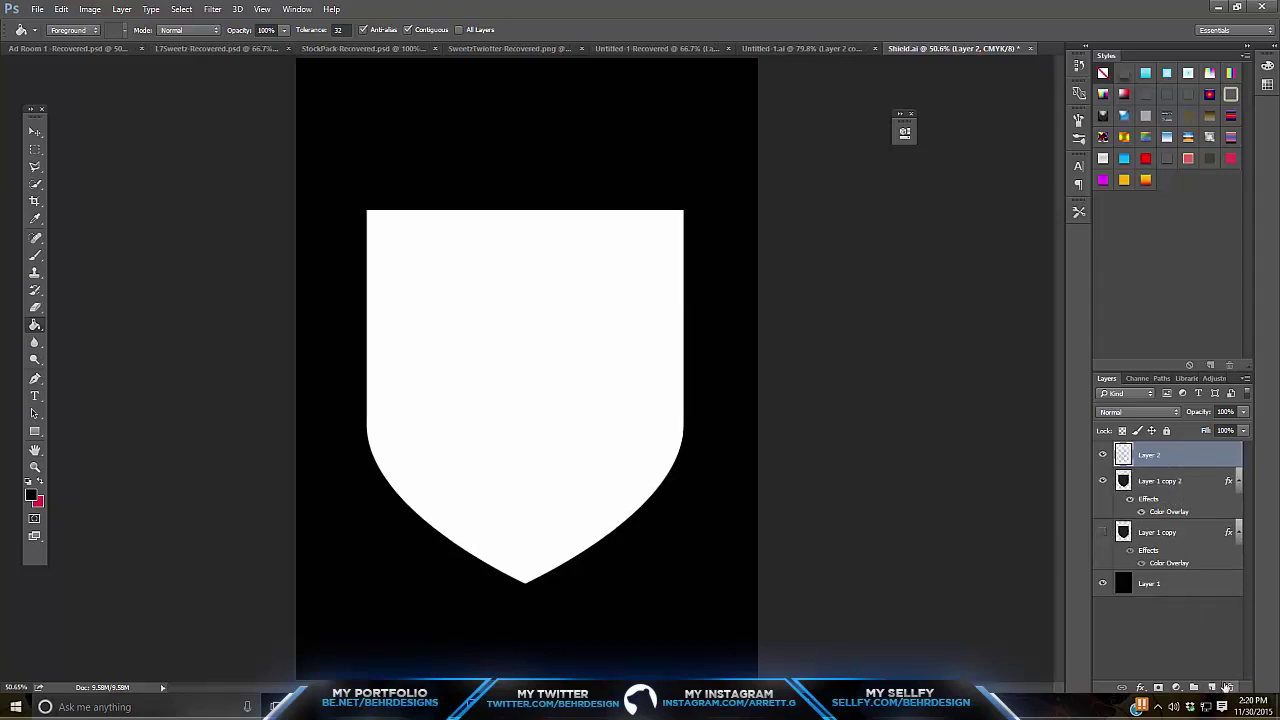
pyautogui.click(1229, 687)
# Replace the duplicate's Color Overlay with an 80 px inside white Stroke.
pyautogui.rightClick(1152, 455)
pyautogui.click(1005, 95)
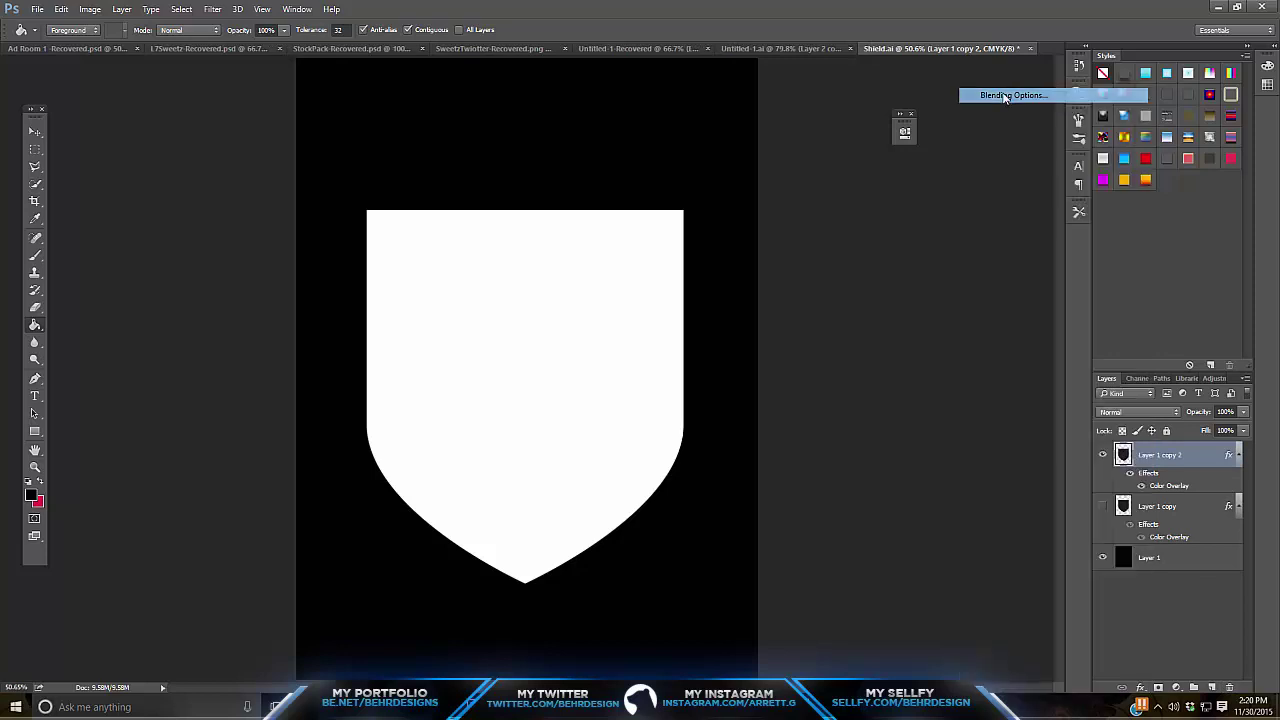
pyautogui.click(703, 291)
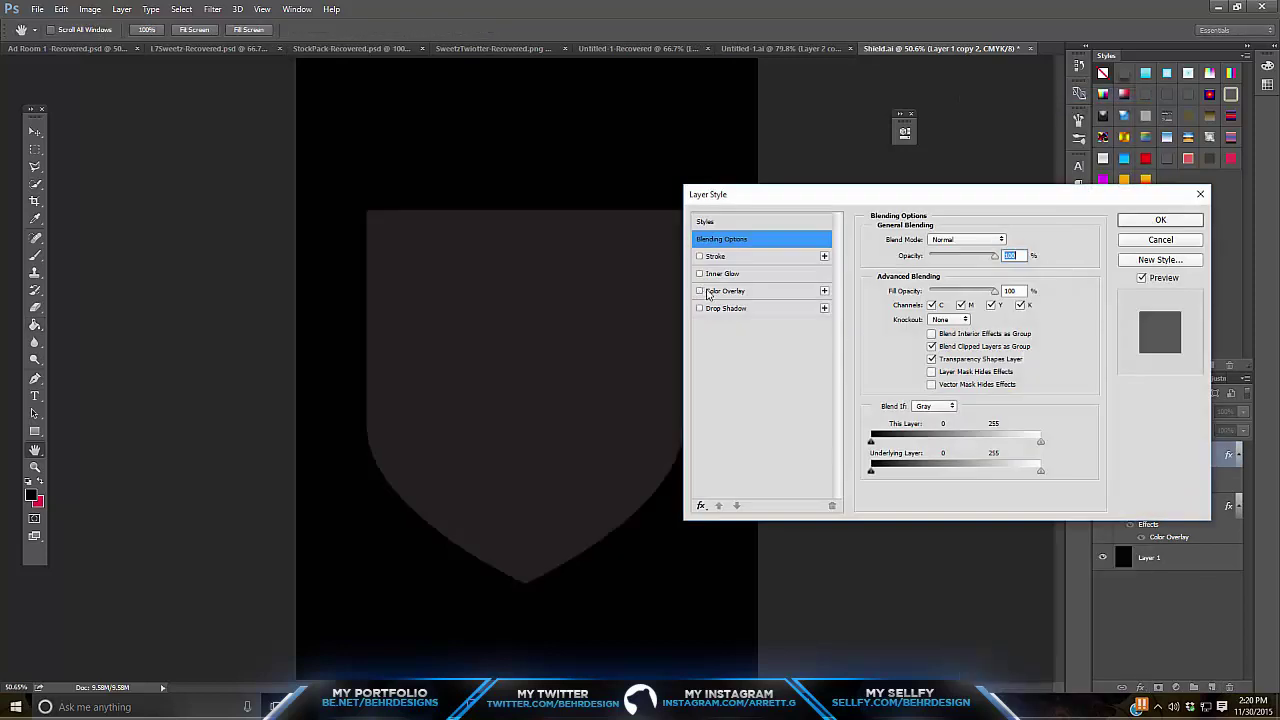
pyautogui.click(700, 256)
pyautogui.click(714, 256)
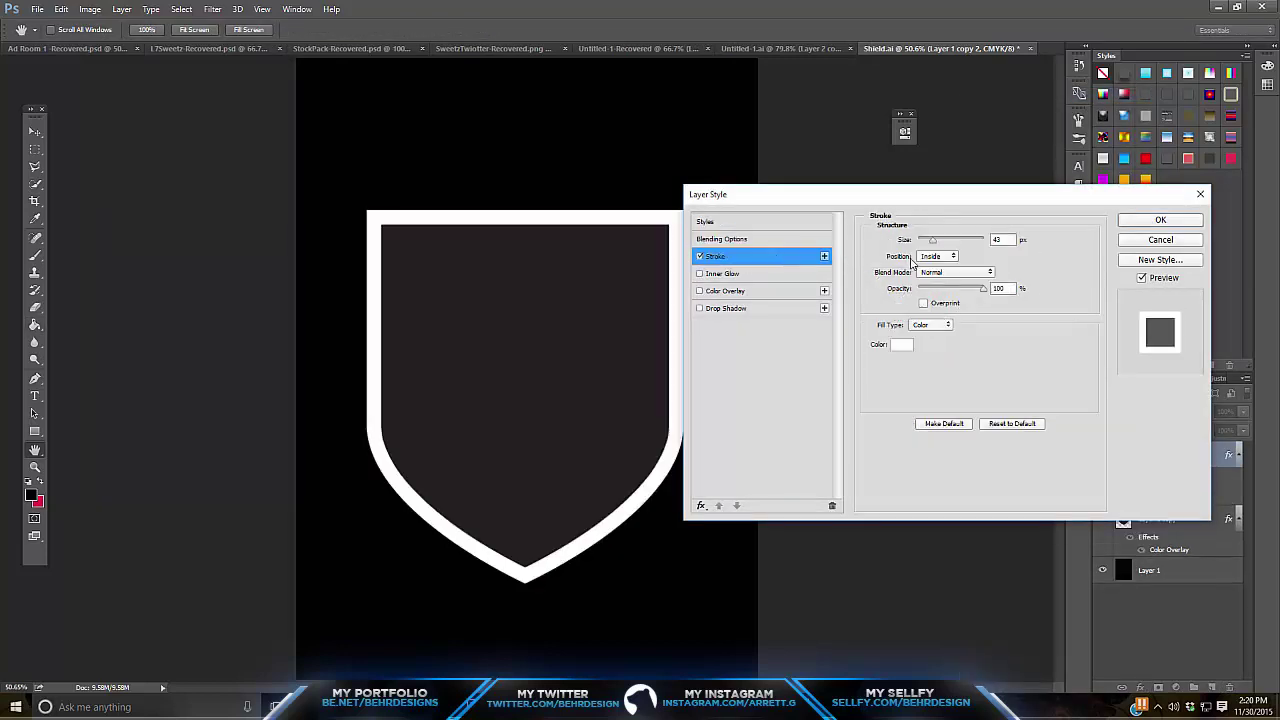
pyautogui.moveTo(949, 241); pyautogui.dragTo(941, 243)
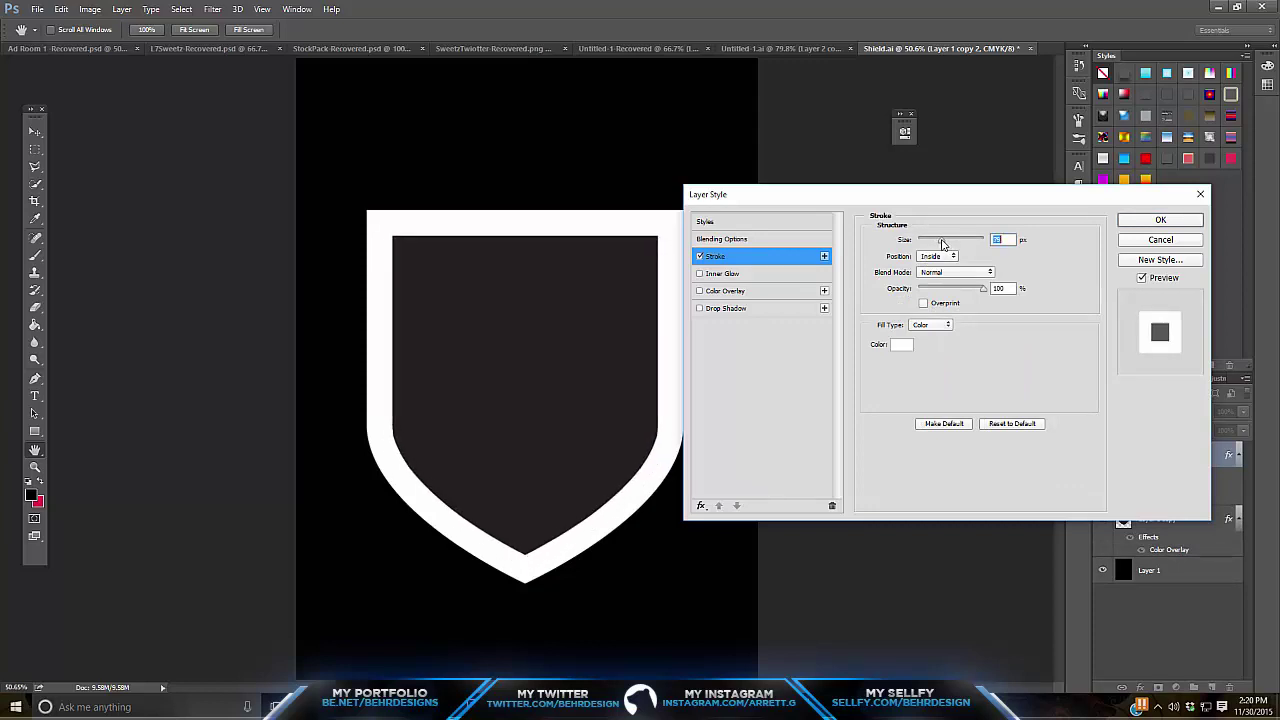
pyautogui.write('80')
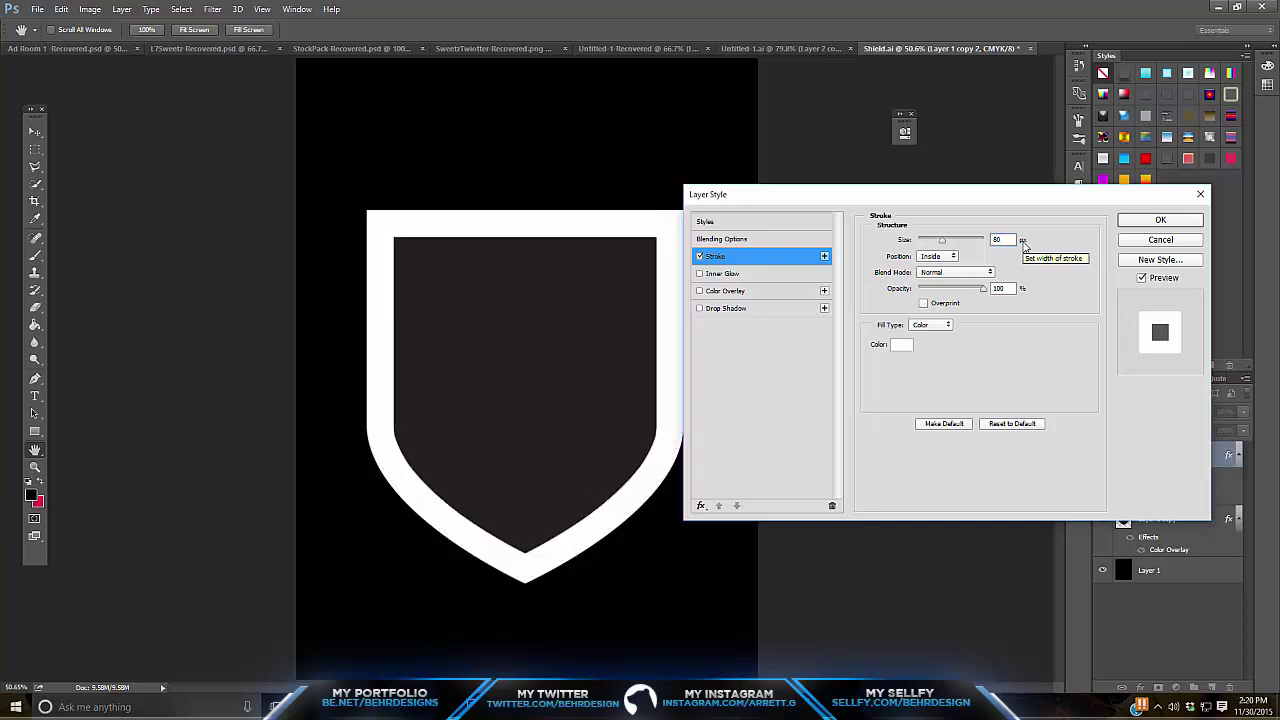
pyautogui.click(1178, 221)
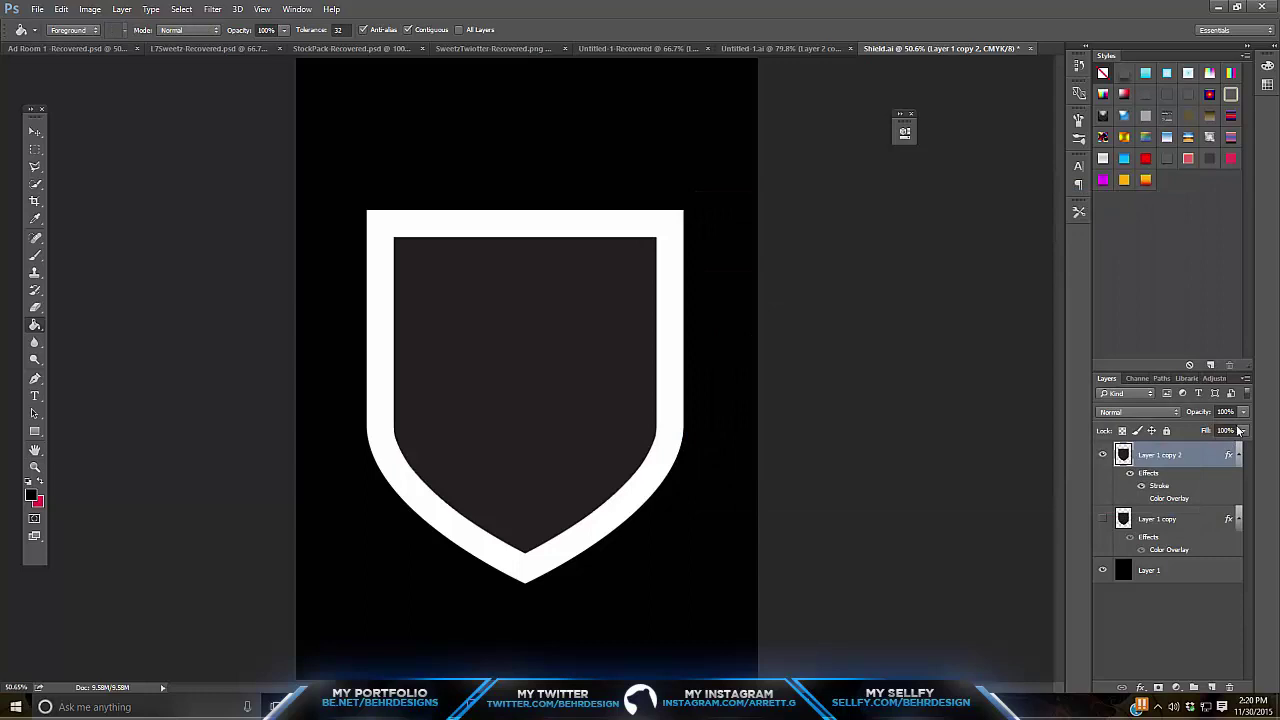
# Set the shield layer's Fill to 0% to leave only its white outline, then duplicate it as Layer 1 copy 3.
pyautogui.moveTo(1245, 436); pyautogui.dragTo(1016, 448)
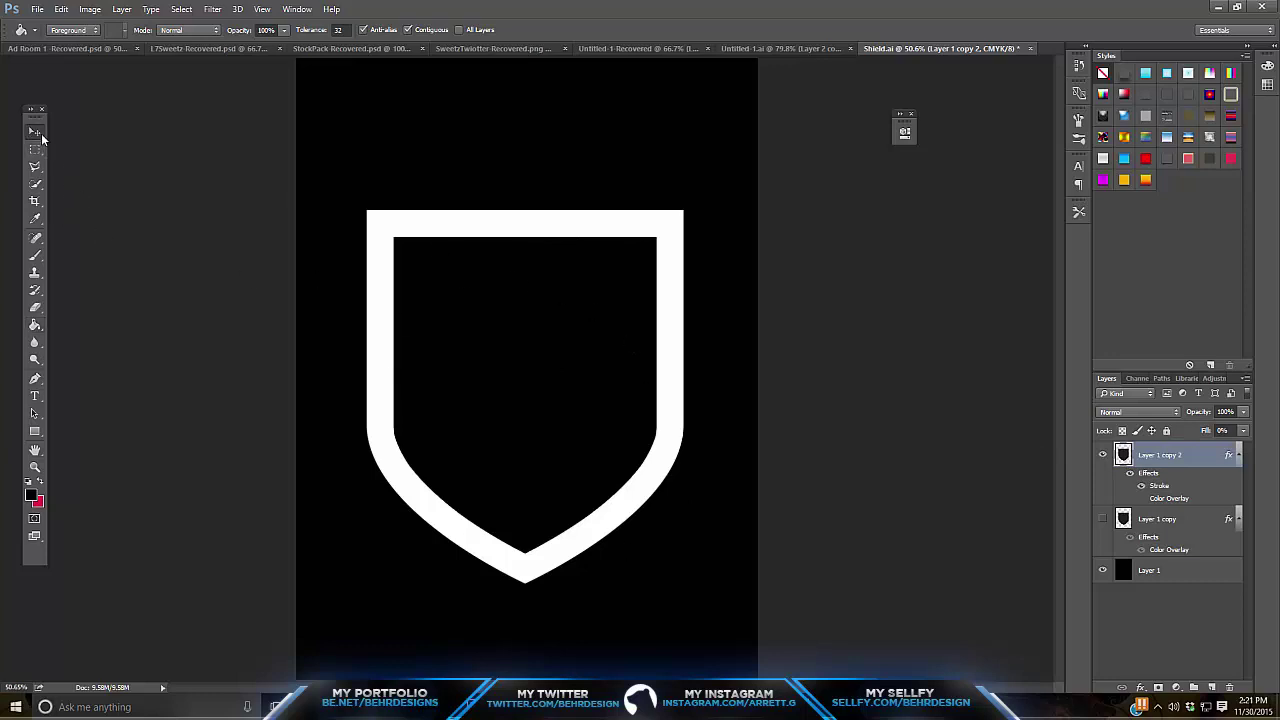
pyautogui.press('v')
pyautogui.hotkey('ctrl', 'j')
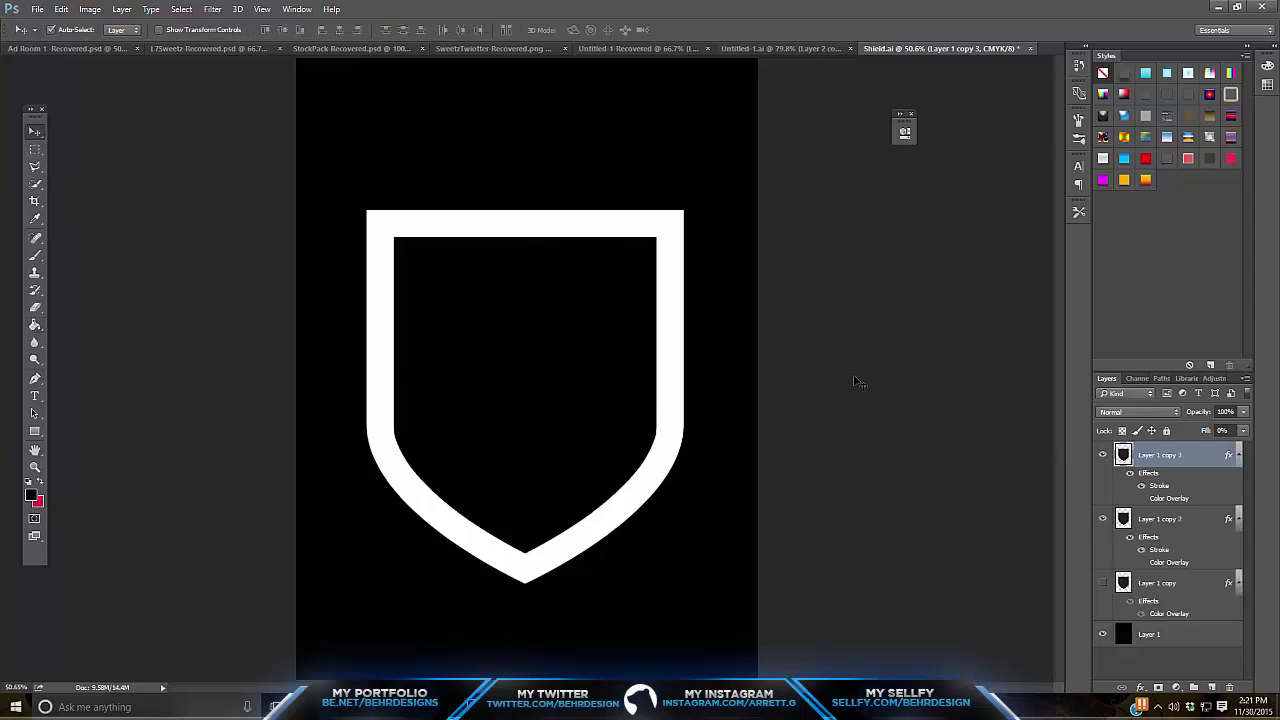
# Scale the duplicate outline down to about 75% and centre it inside the outer shield.
pyautogui.hotkey('ctrl', 't')
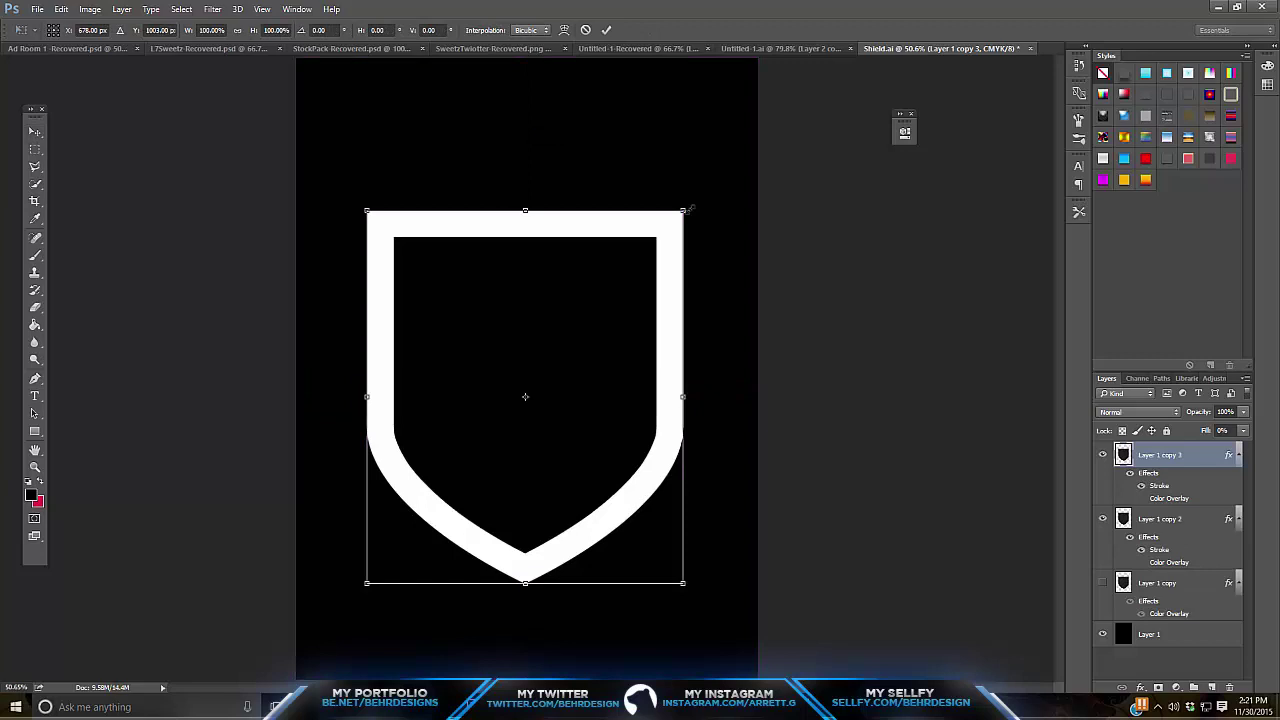
pyautogui.moveTo(684, 210); pyautogui.dragTo(605, 302)
pyautogui.moveTo(500, 309); pyautogui.dragTo(591, 272)
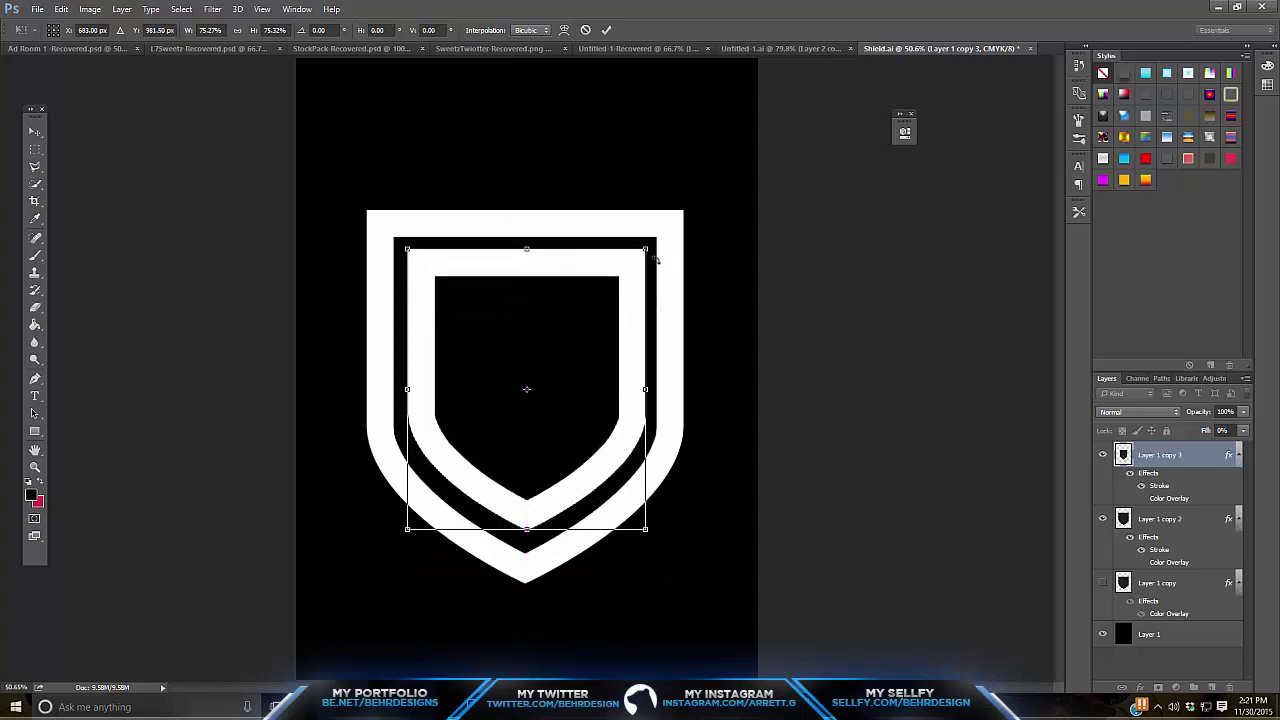
pyautogui.moveTo(526, 528); pyautogui.dragTo(527, 533)
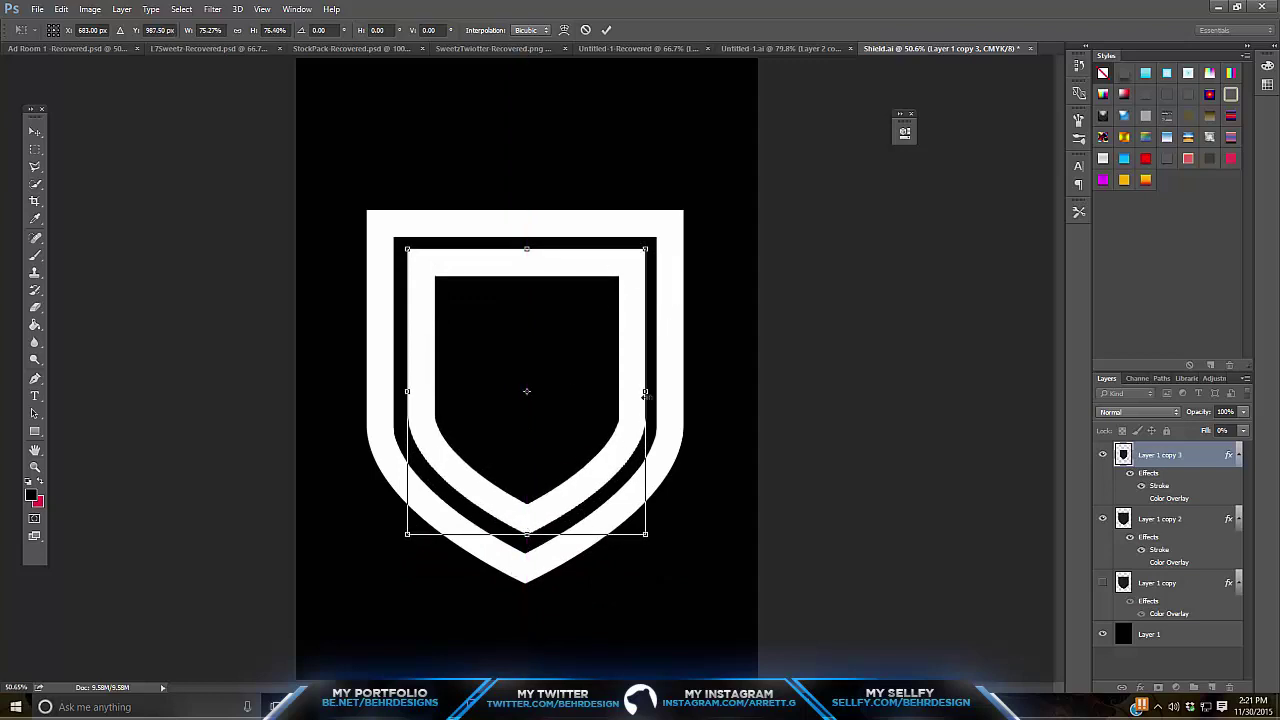
pyautogui.moveTo(642, 394); pyautogui.dragTo(641, 393)
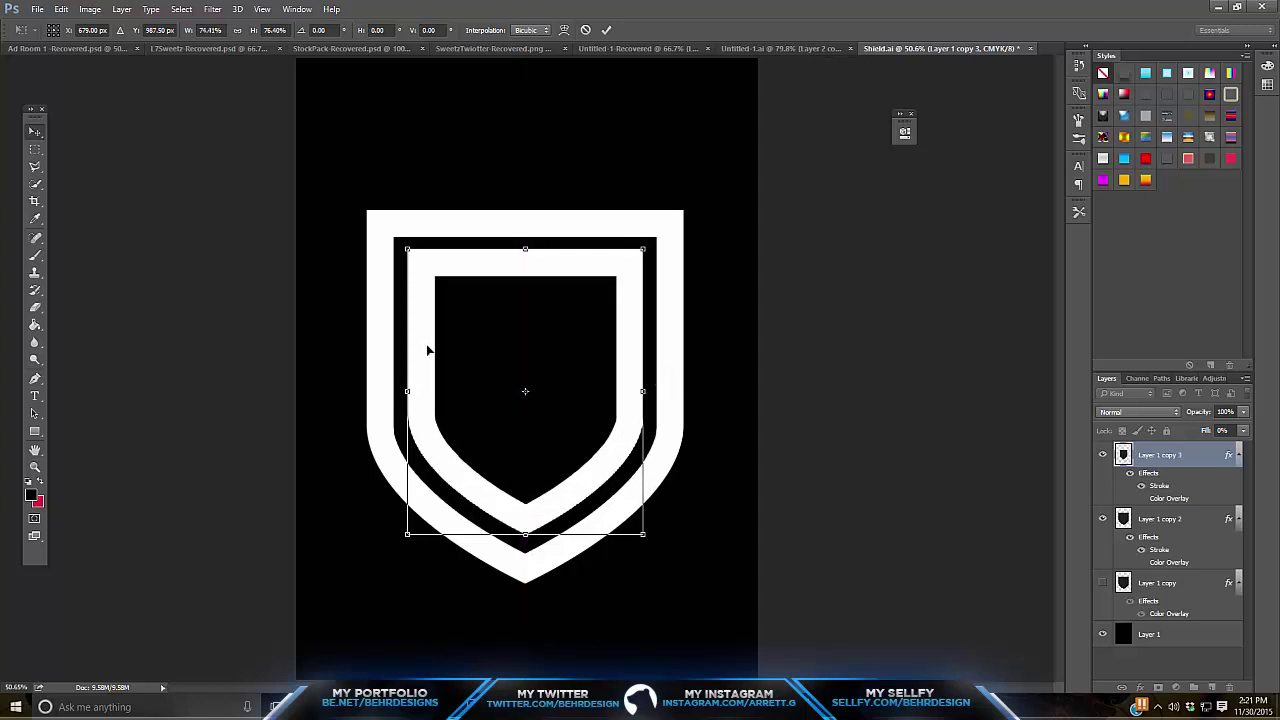
pyautogui.press('Return')
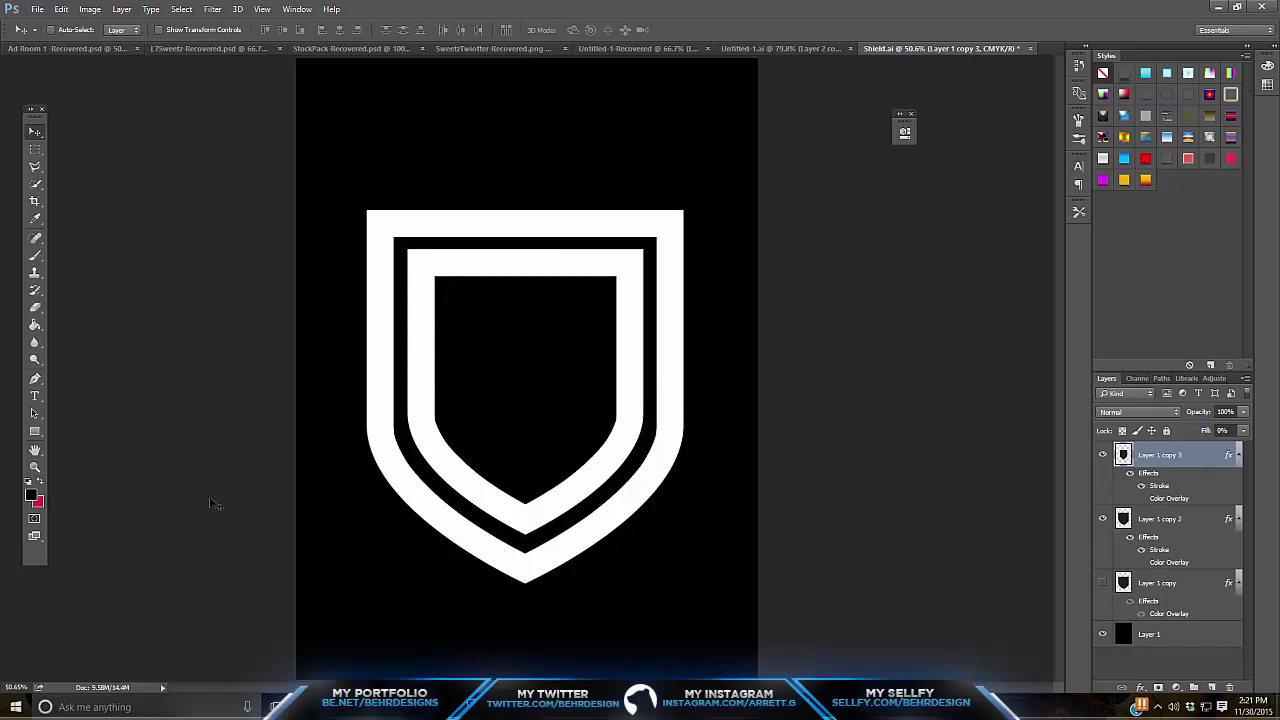
# Resize the inner outline again to about 93% and recentre it inside the outer shield.
pyautogui.click(34, 467)
pyautogui.moveTo(540, 460); pyautogui.dragTo(537, 383)
pyautogui.hotkey('ctrl', 't')
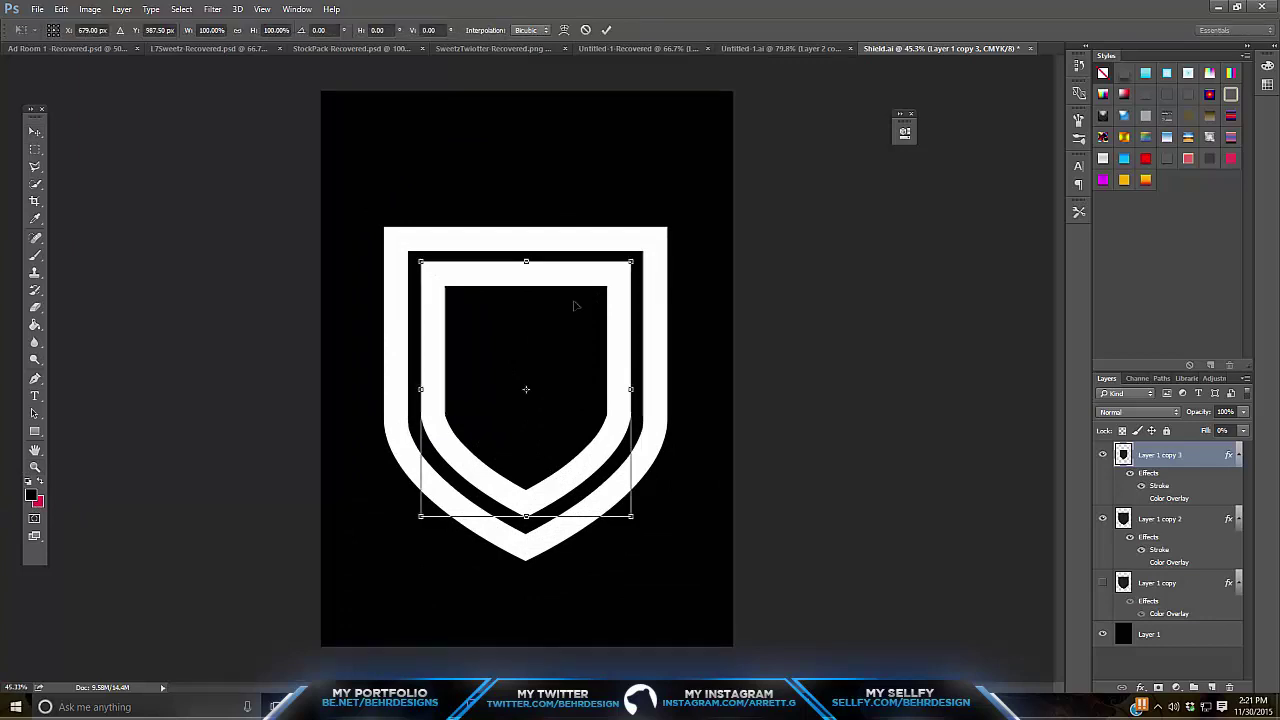
pyautogui.moveTo(630, 261); pyautogui.dragTo(588, 278)
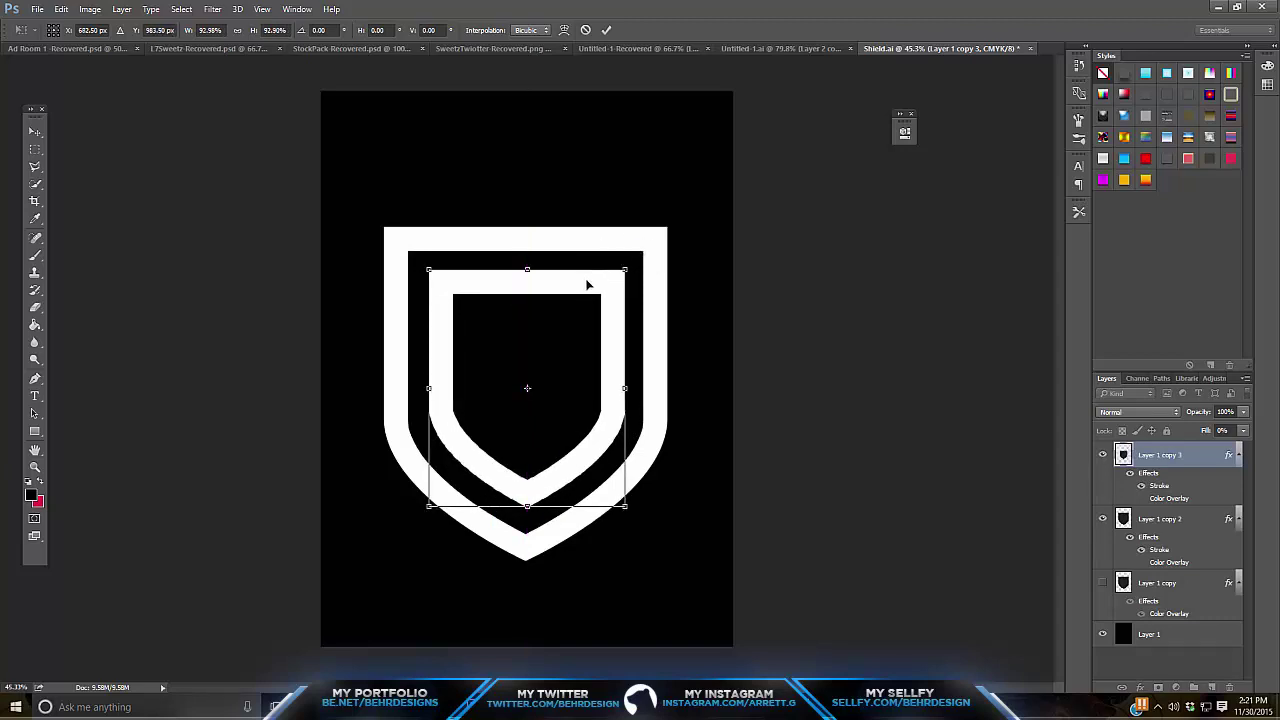
pyautogui.press('z')
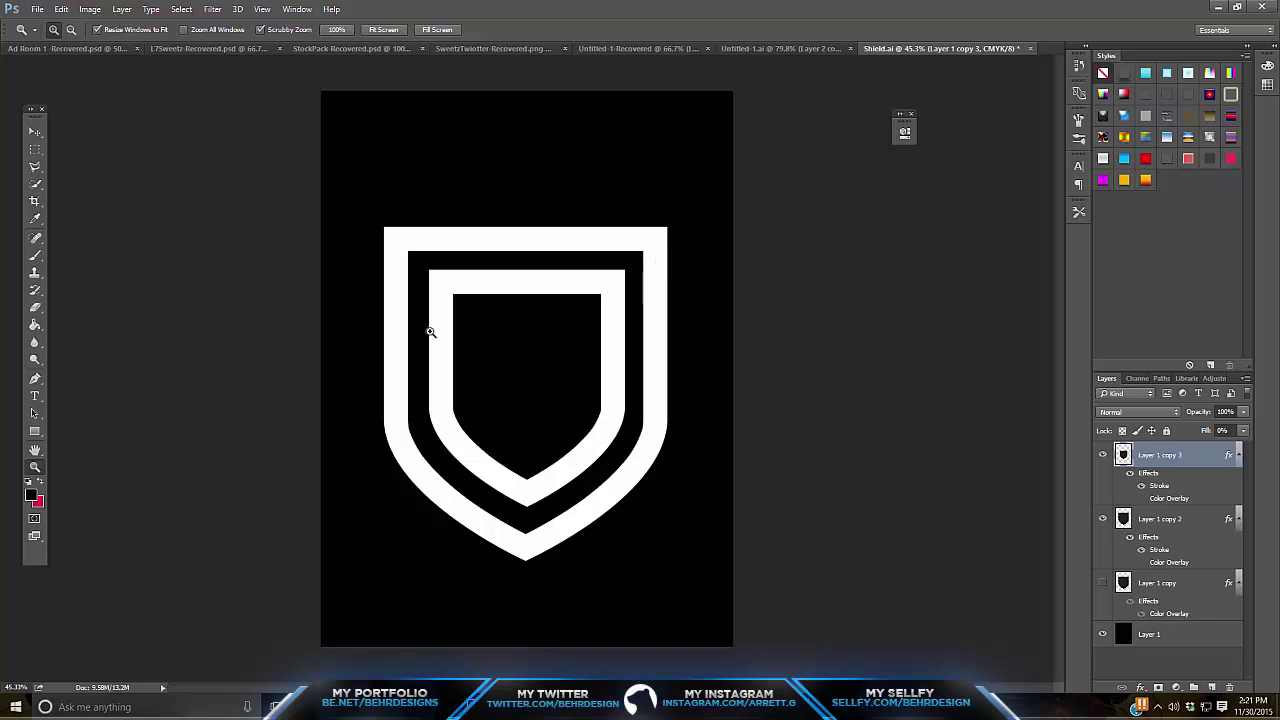
# Add an empty layer and merge it with Layer 1 copy 3 into Layer 2.
pyautogui.click(1211, 688)
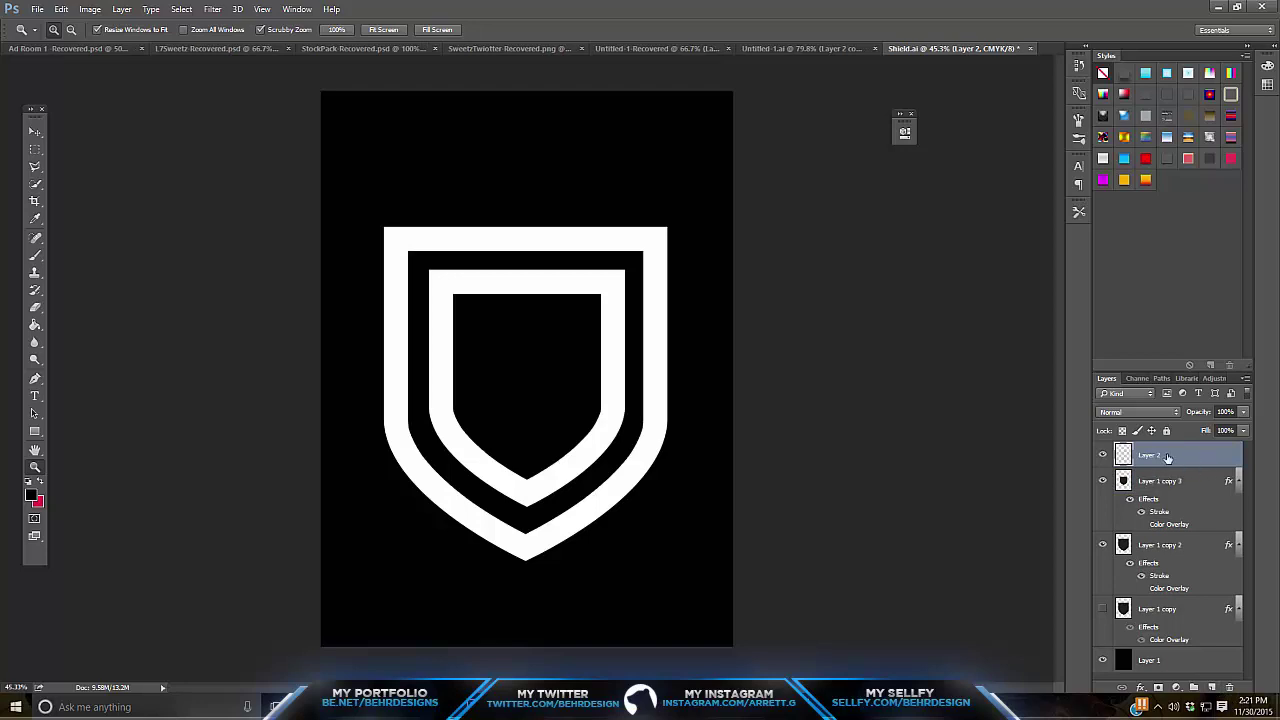
pyautogui.keyDown('shift'); pyautogui.click(1166, 484); pyautogui.keyUp('shift')
pyautogui.rightClick(1166, 484)
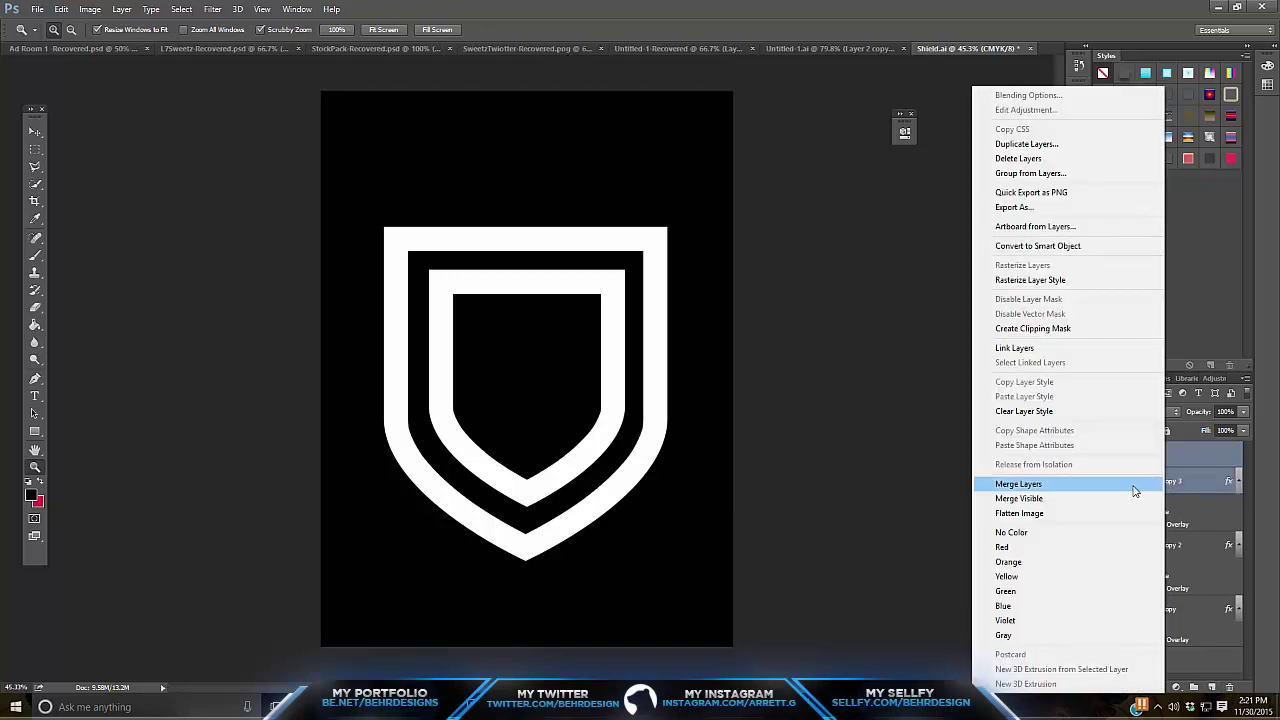
pyautogui.click(1136, 487)
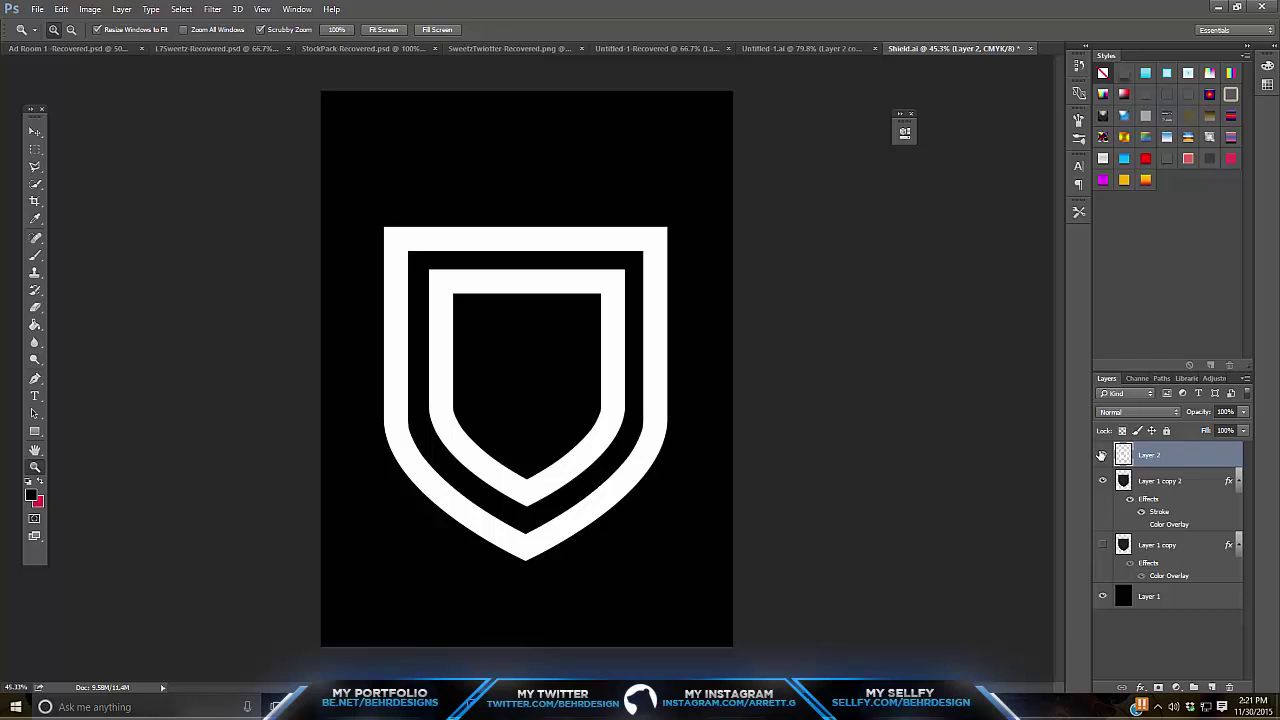
pyautogui.click(35, 149)
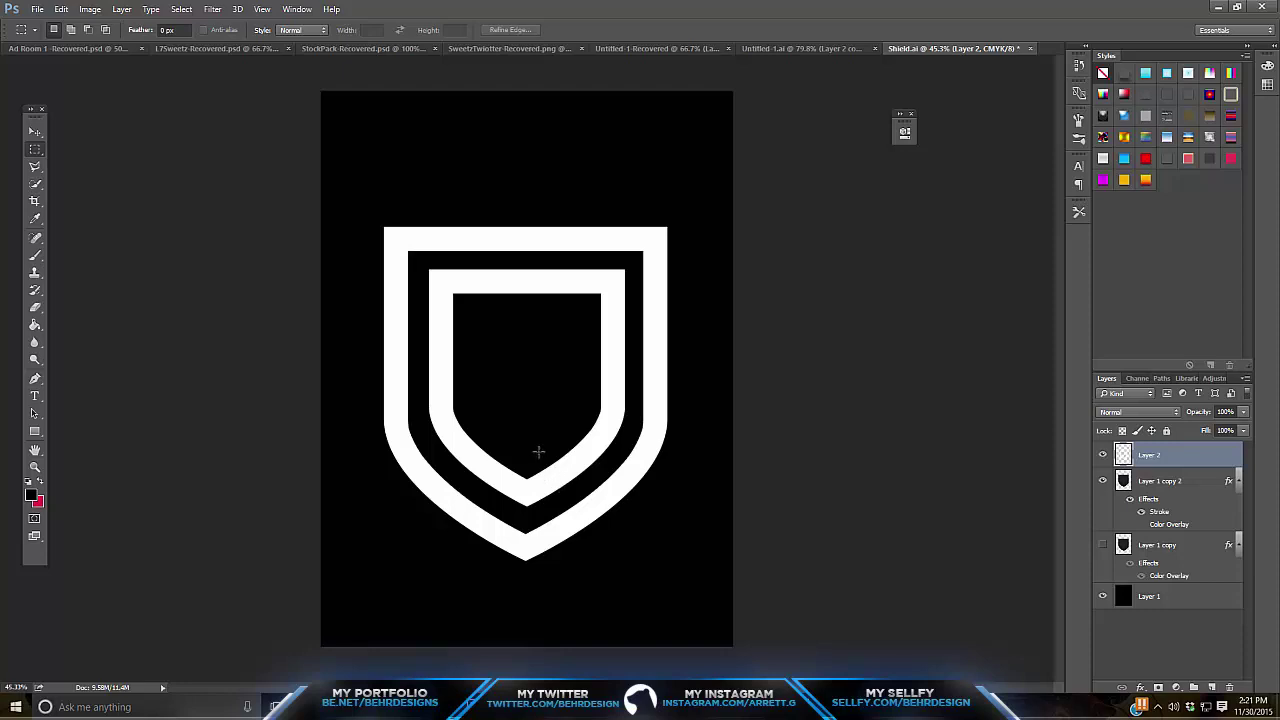
# Duplicate Layer 2, hide the original, and cut away the bottom of the inner band.
pyautogui.hotkey('ctrl', 'j')
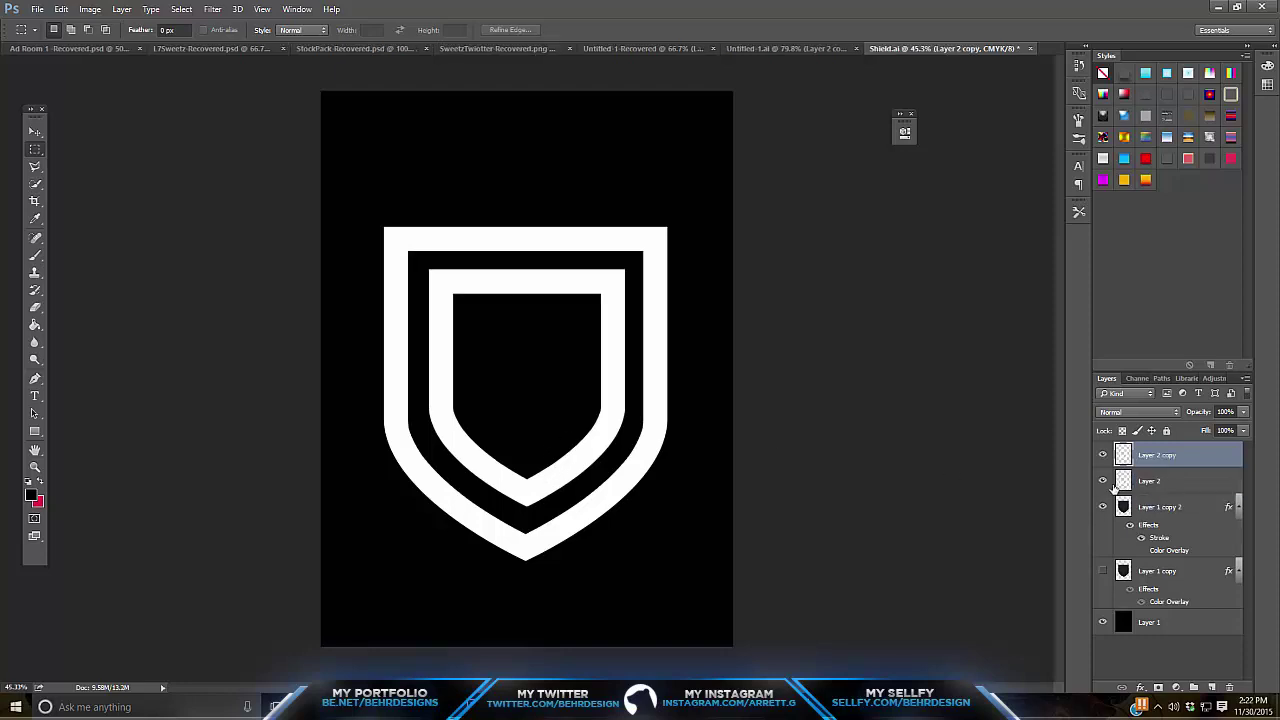
pyautogui.click(1103, 481)
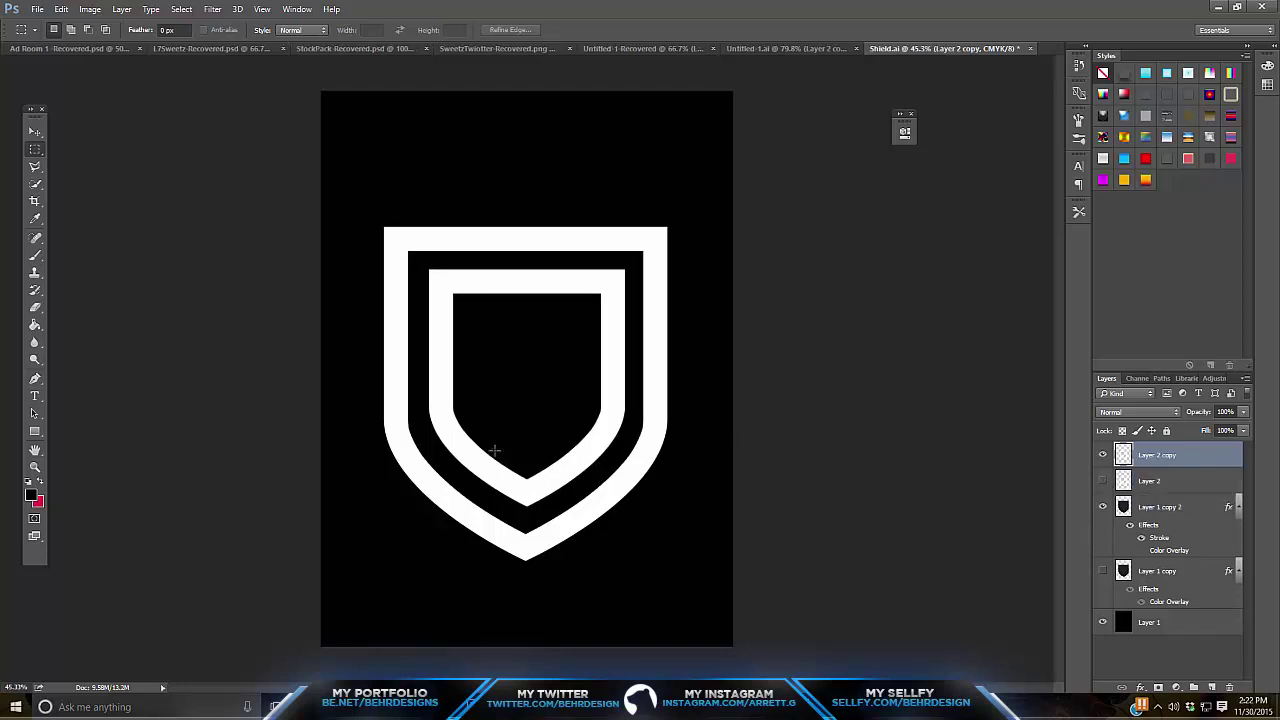
pyautogui.moveTo(496, 444); pyautogui.dragTo(557, 594)
pyautogui.press('Delete')
pyautogui.hotkey('ctrl', 'd')
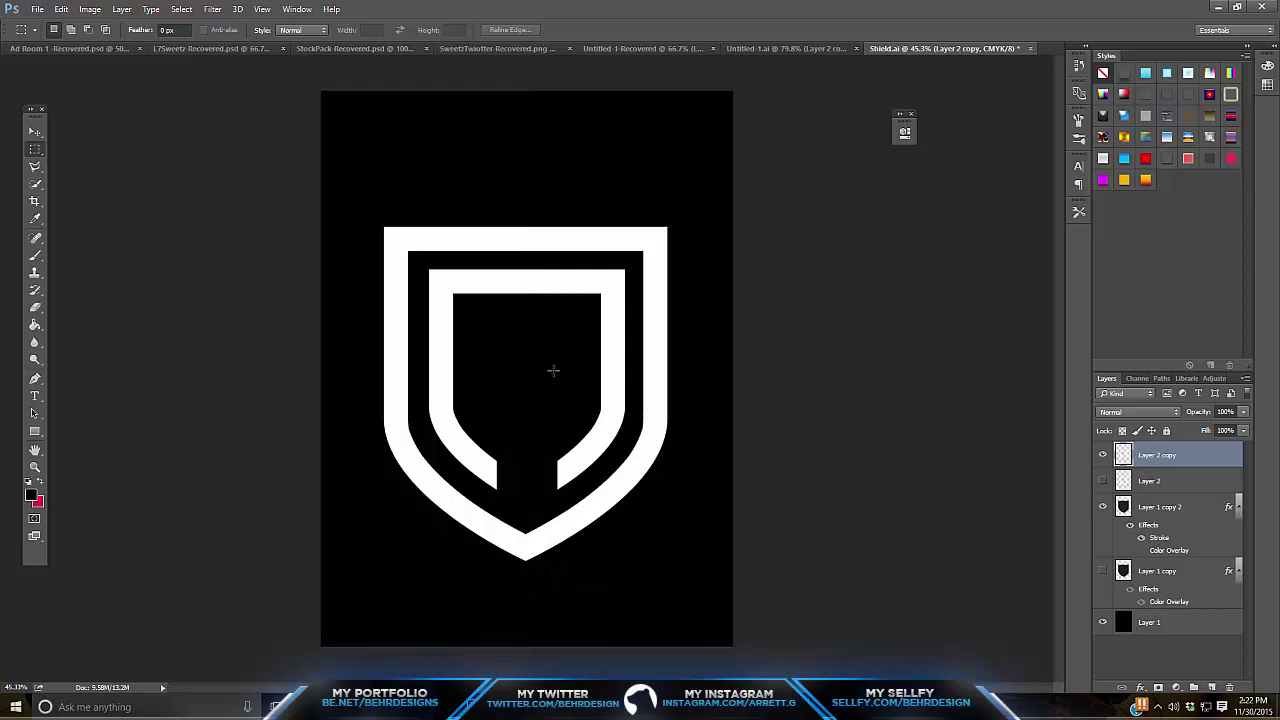
# Copy the inner band's top bar onto Layer 3 and move it down as an A crossbar.
pyautogui.moveTo(418, 263); pyautogui.dragTo(714, 293)
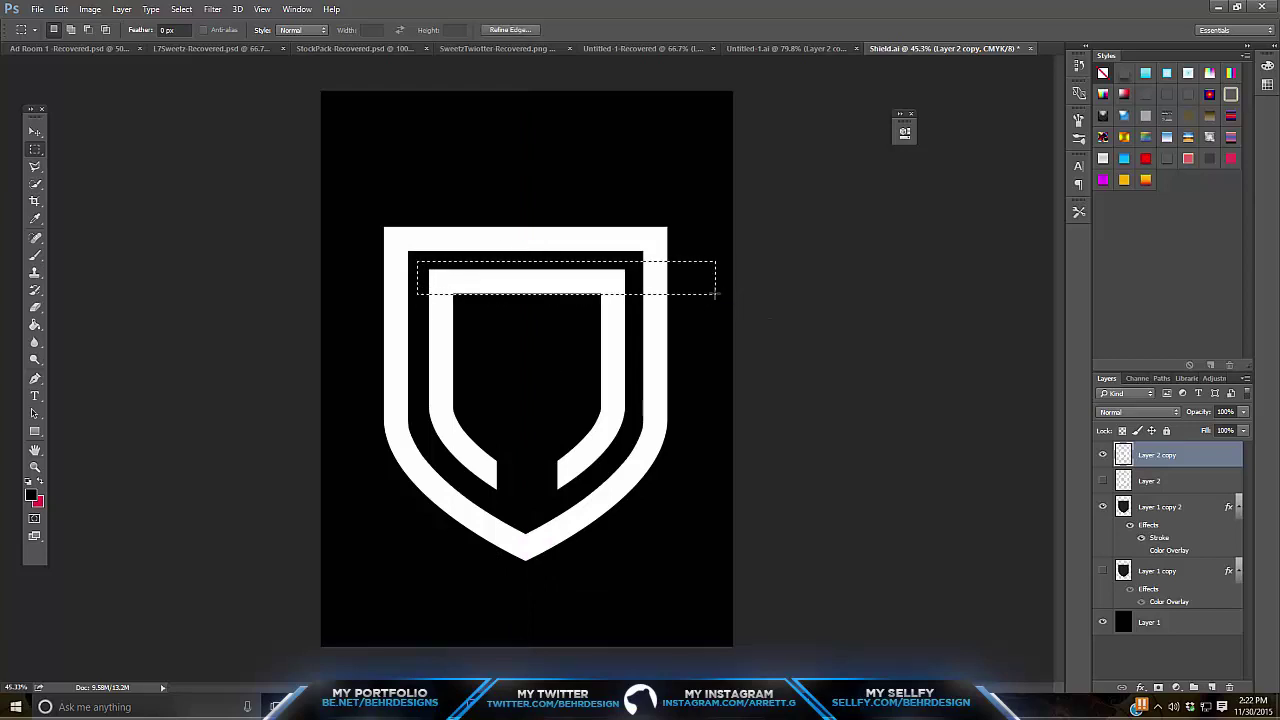
pyautogui.hotkey('ctrl', 'j')
pyautogui.click(33, 128)
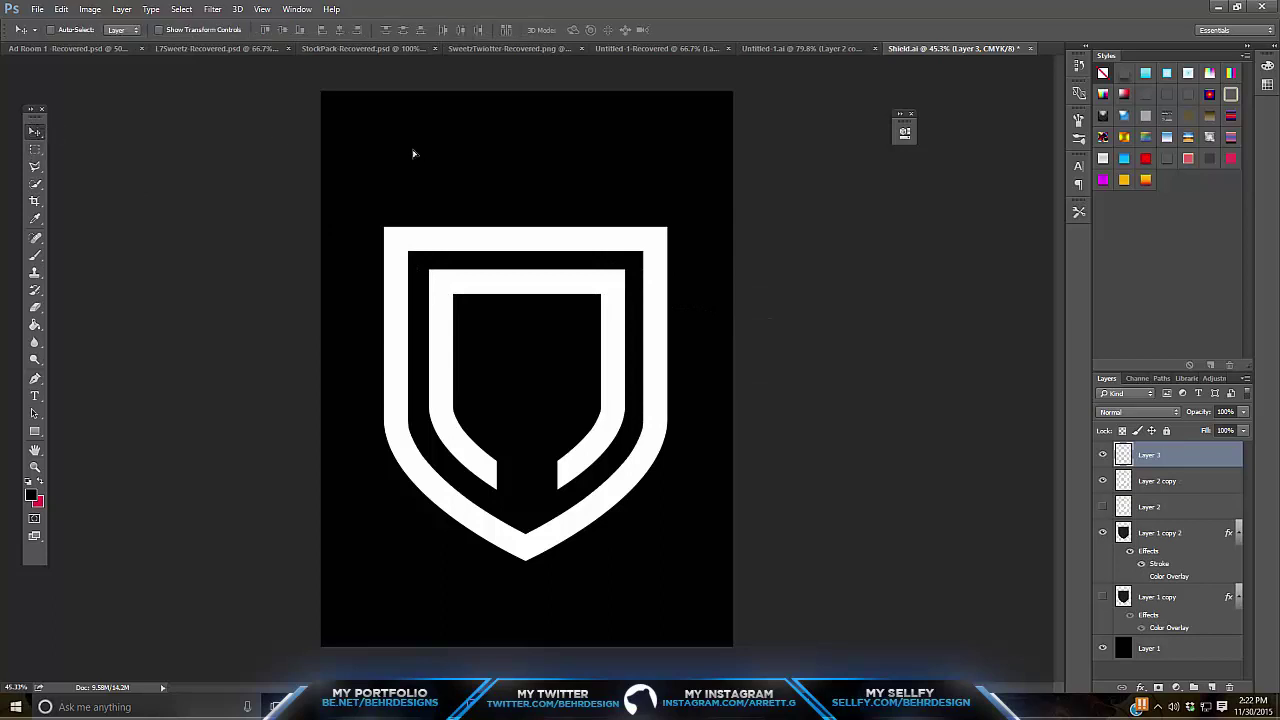
pyautogui.moveTo(414, 151); pyautogui.dragTo(415, 195)
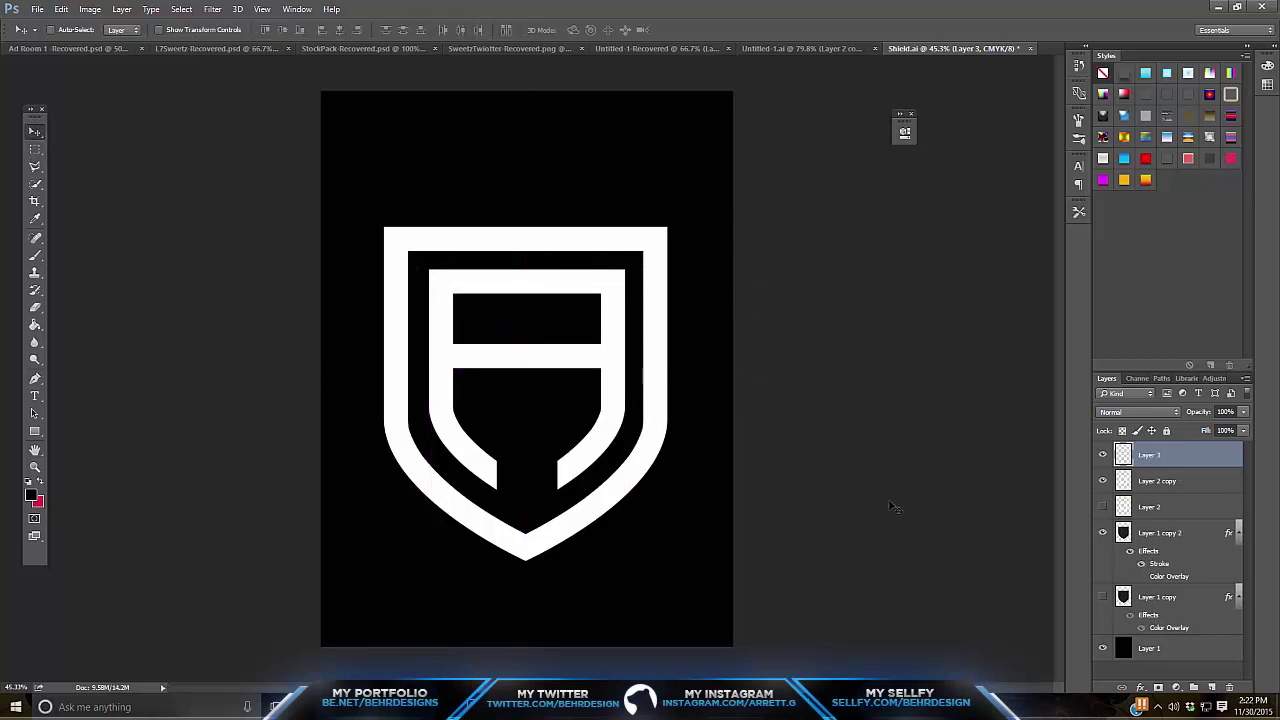
# Delete the A-band layers, duplicate Layer 2, and cut open the inner ring's upper right side.
pyautogui.click(1229, 687)
pyautogui.click(1229, 687)
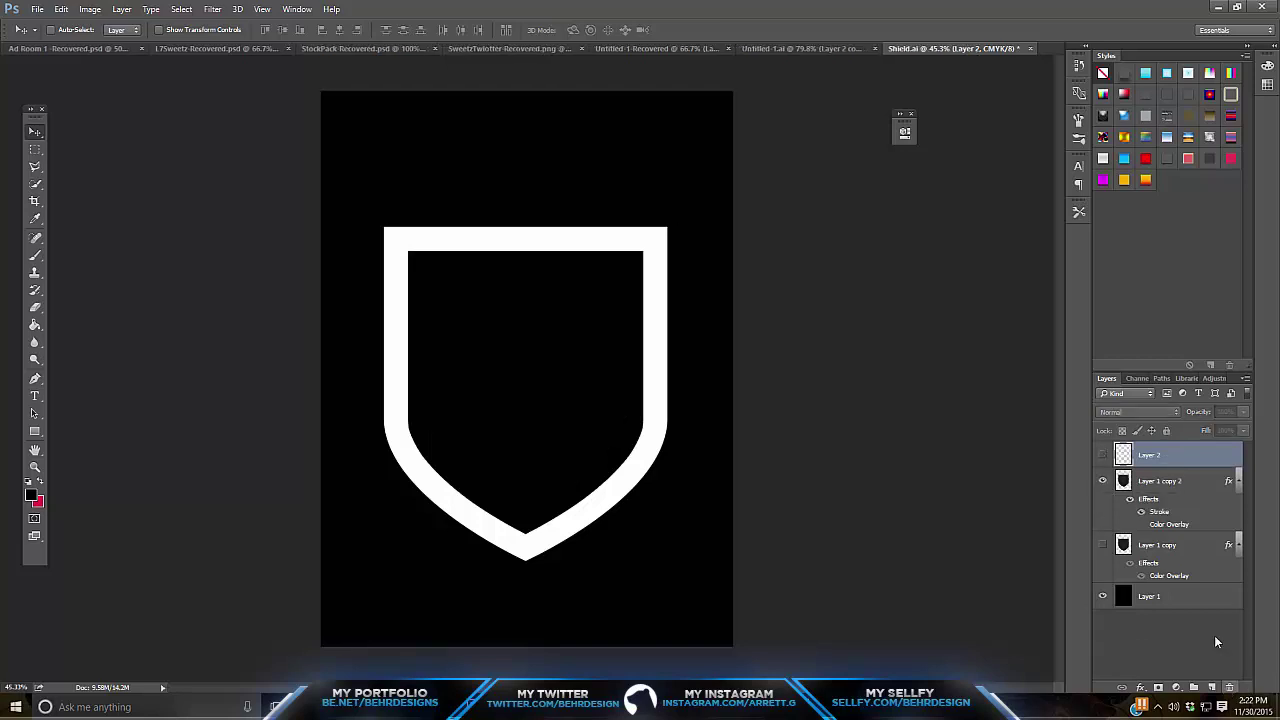
pyautogui.click(1103, 455)
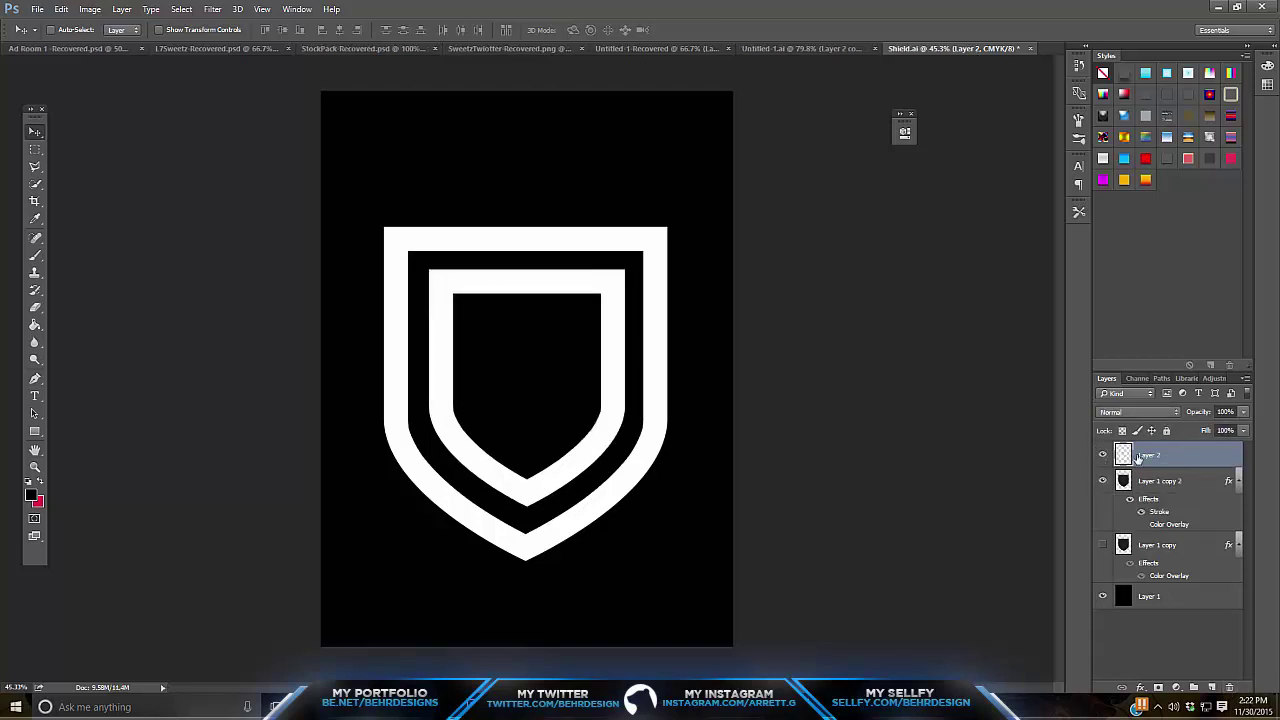
pyautogui.hotkey('ctrl', 'j')
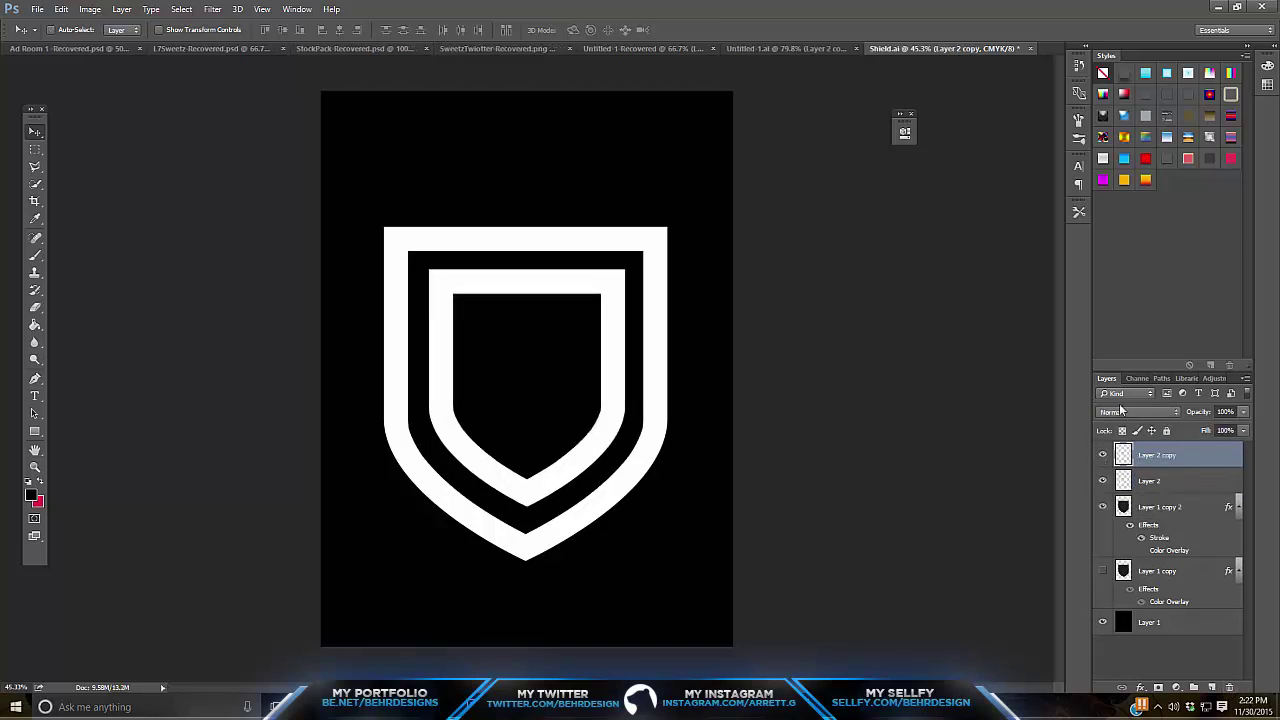
pyautogui.click(1104, 481)
pyautogui.click(38, 161)
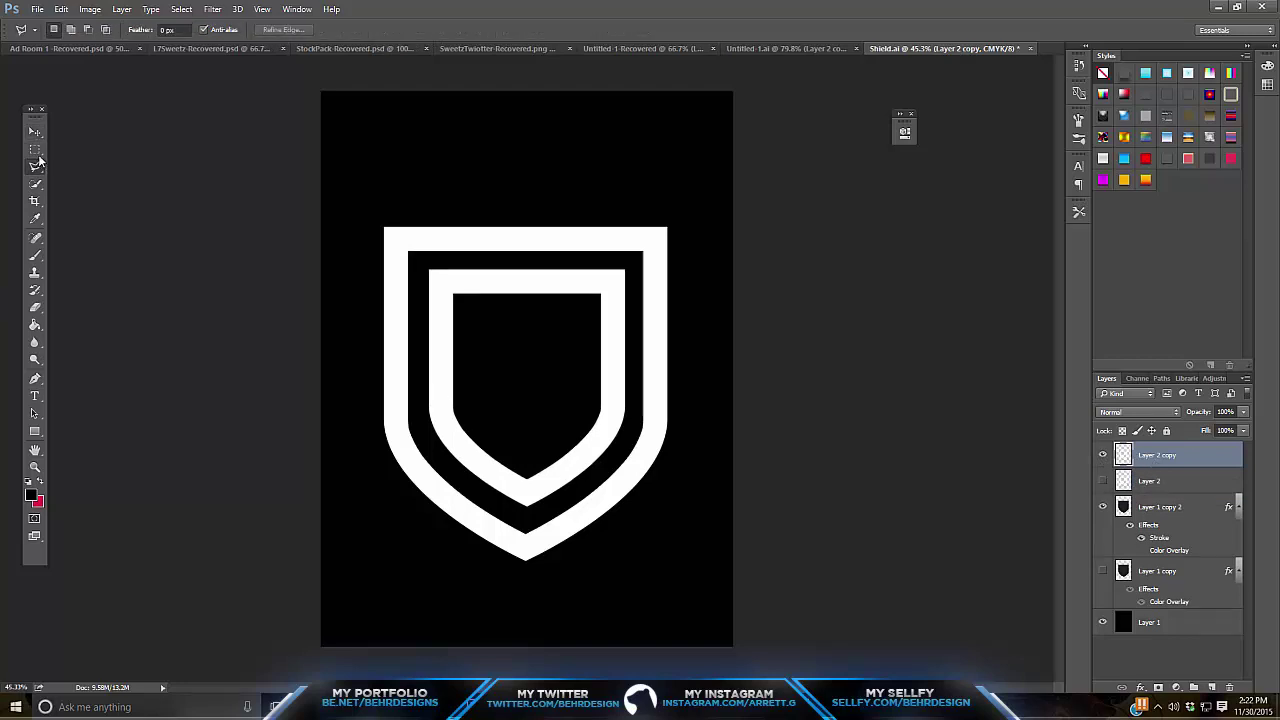
pyautogui.click(35, 149)
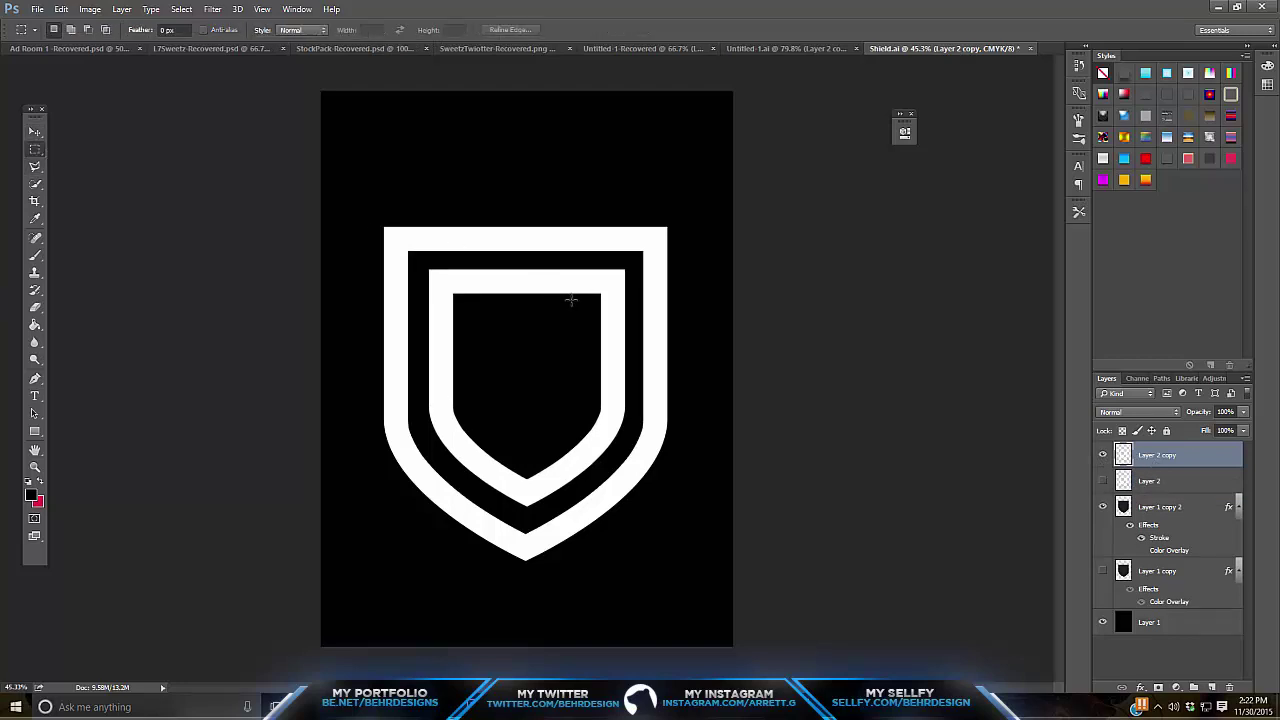
pyautogui.moveTo(571, 308); pyautogui.dragTo(755, 375)
pyautogui.press('Delete')
pyautogui.hotkey('ctrl', 'd')
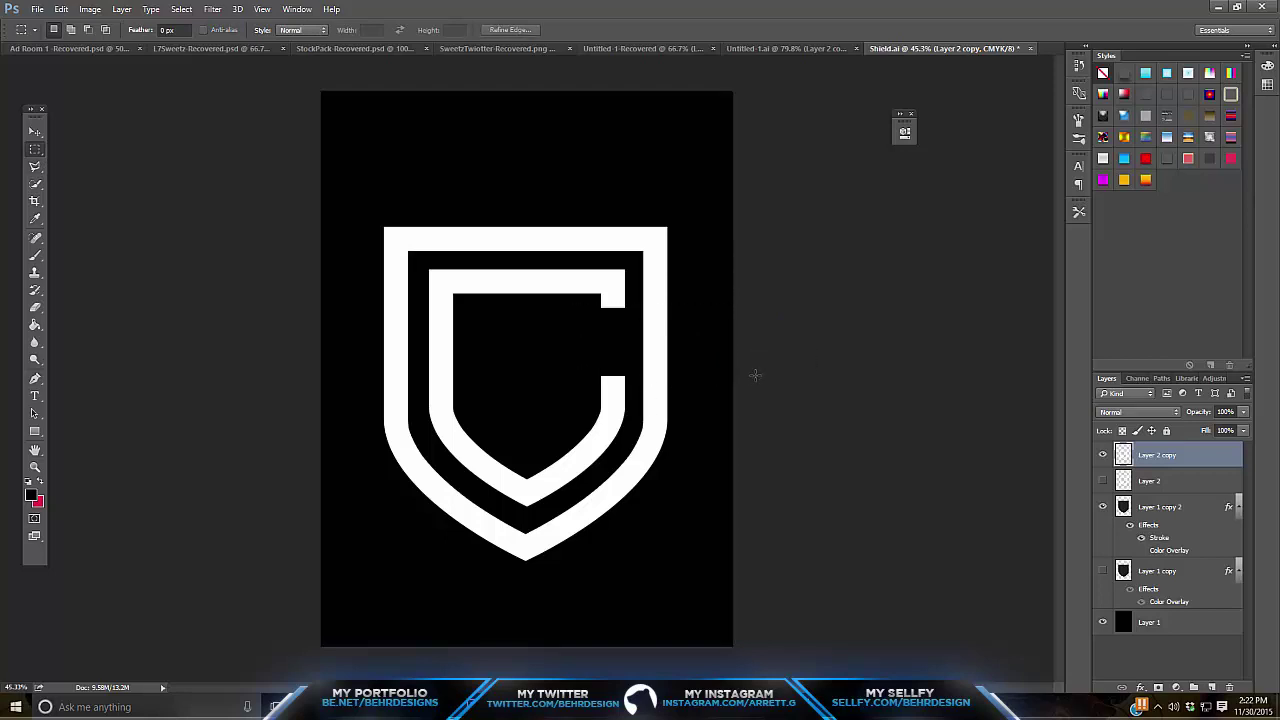
# Copy the ring's top bar onto Layer 3 and move it down as the G's crossbar.
pyautogui.moveTo(482, 259); pyautogui.dragTo(588, 310)
pyautogui.hotkey('ctrl', 'j')
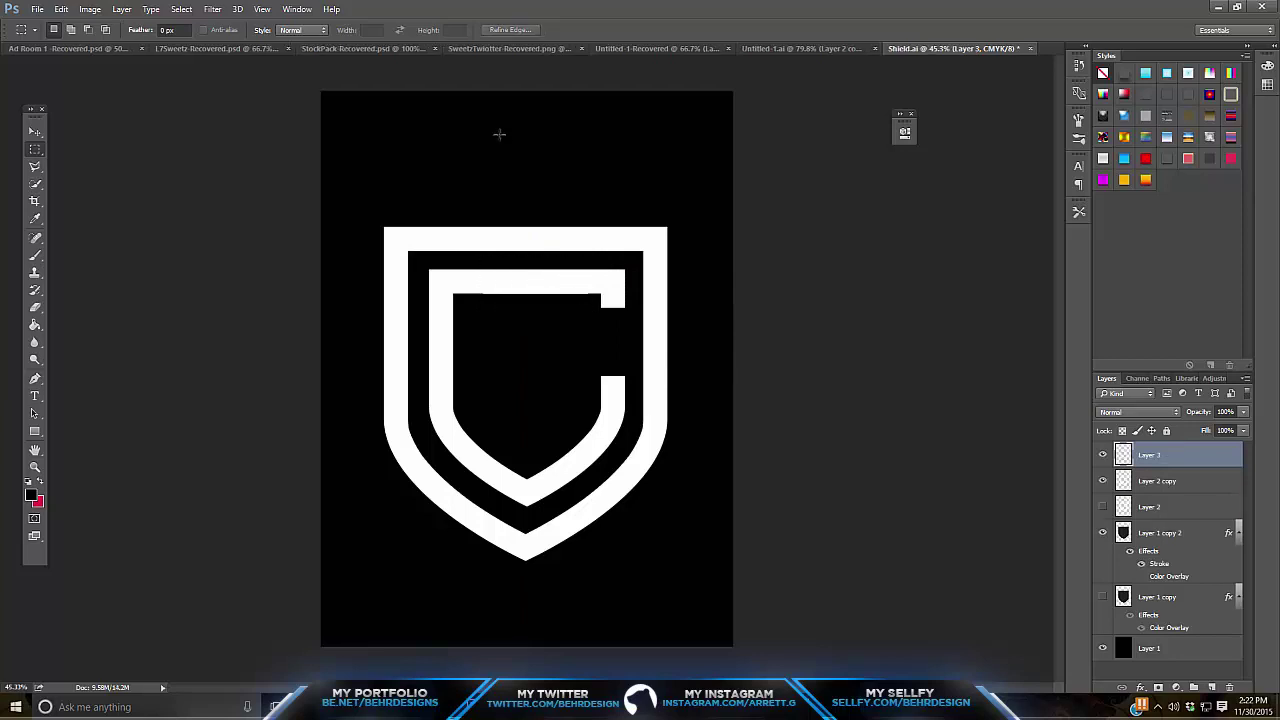
pyautogui.click(35, 131)
pyautogui.moveTo(376, 196); pyautogui.dragTo(473, 294)
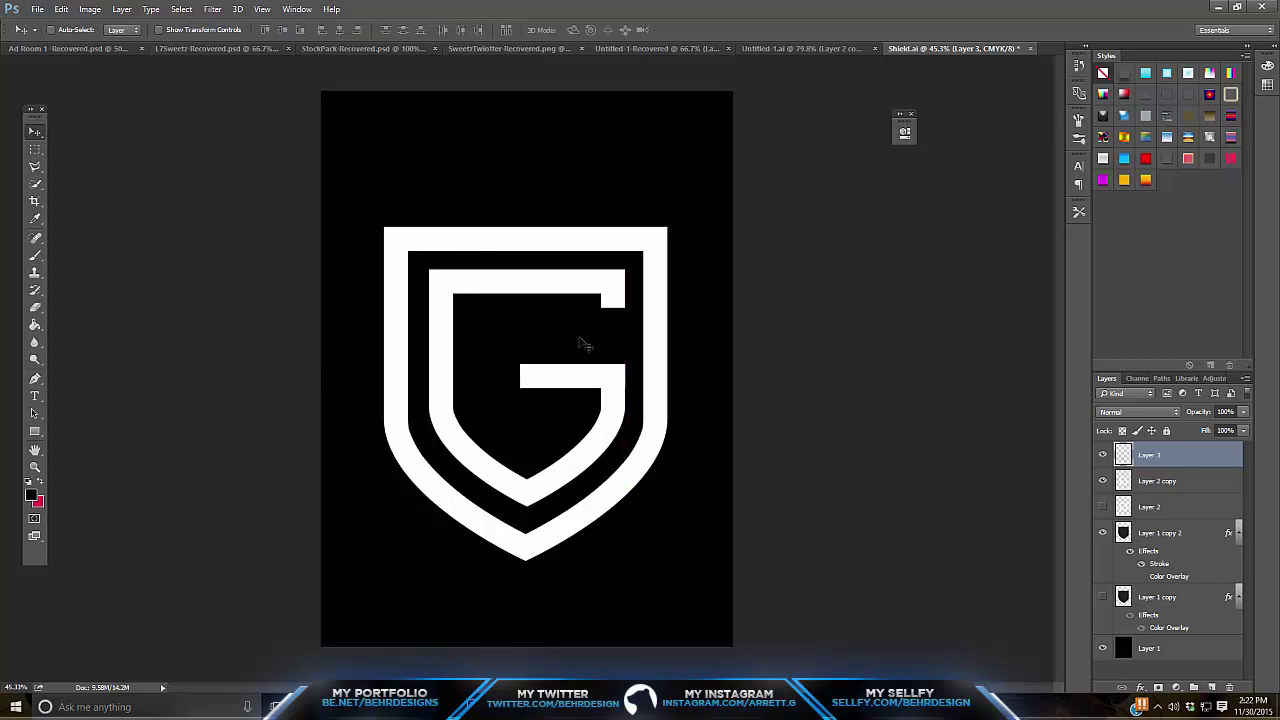
pyautogui.moveTo(580, 337); pyautogui.dragTo(677, 377)
pyautogui.click(35, 467)
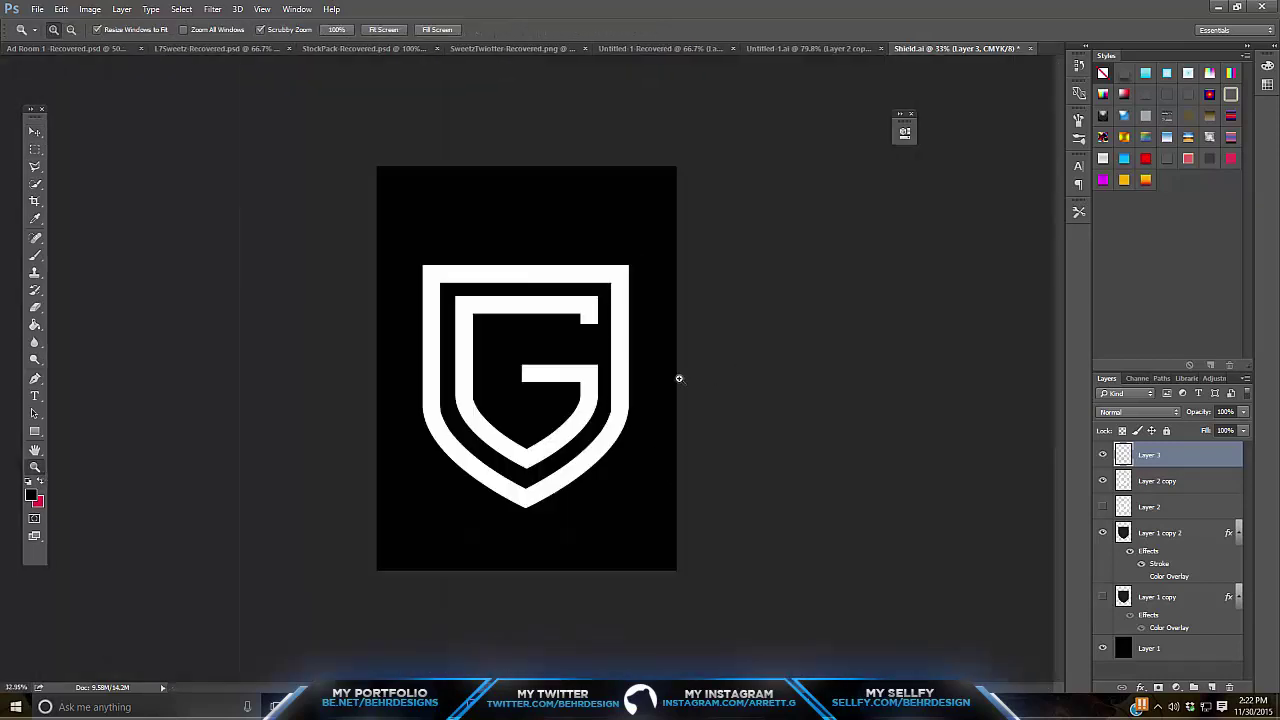
# Merge the G's crossbar and the opened inner ring into Layer 3.
pyautogui.hotkey('ctrl', '0')
pyautogui.moveTo(464, 337); pyautogui.dragTo(542, 328)
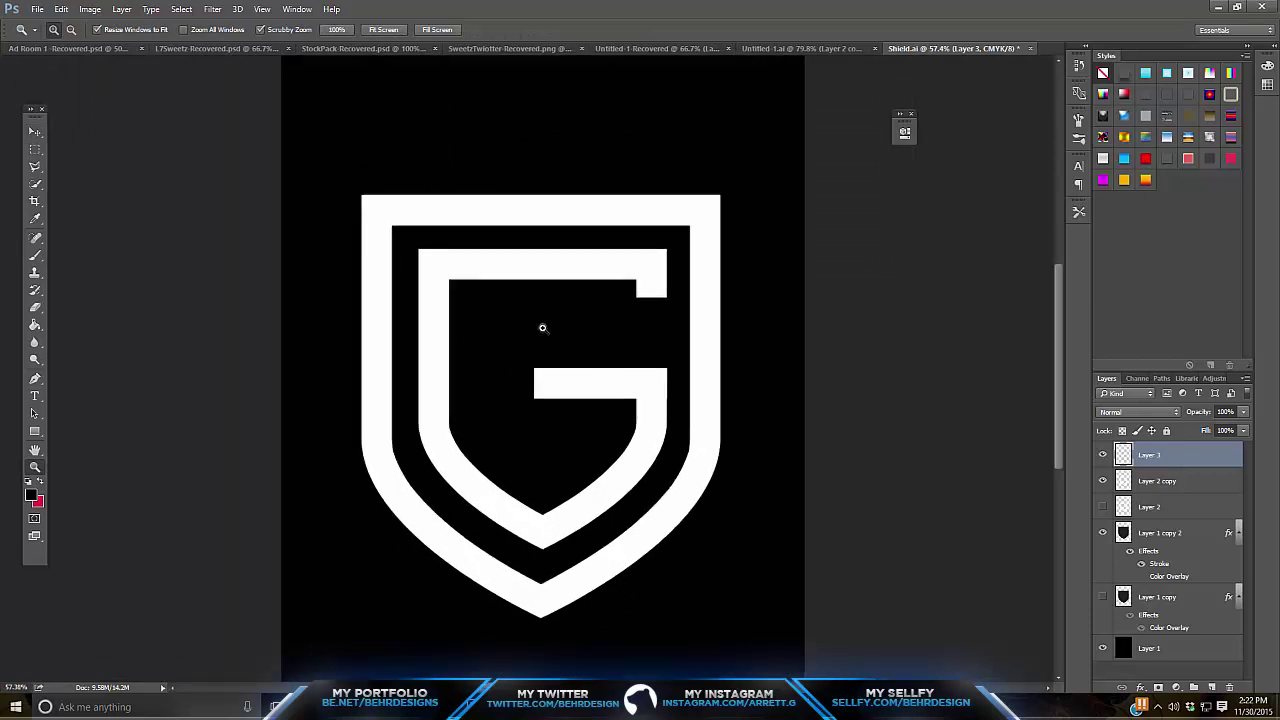
pyautogui.moveTo(744, 340); pyautogui.dragTo(620, 357)
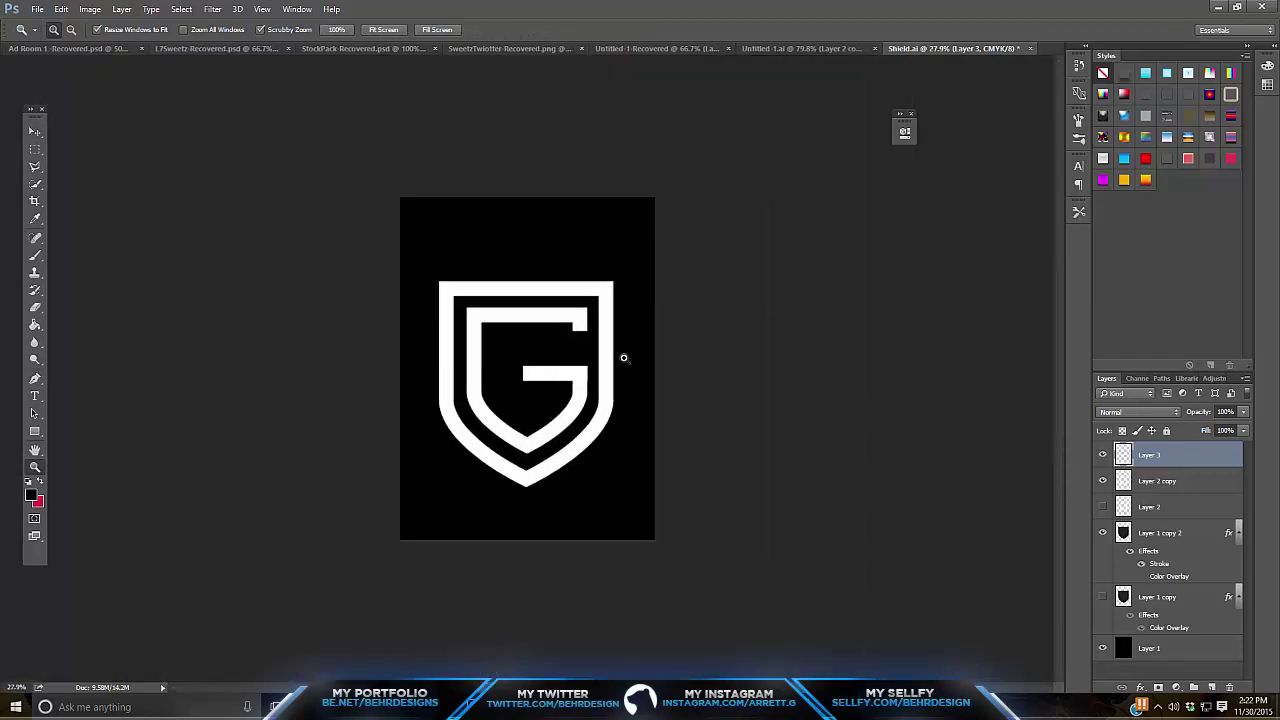
pyautogui.hotkey('ctrl', '0')
pyautogui.rightClick(1182, 488)
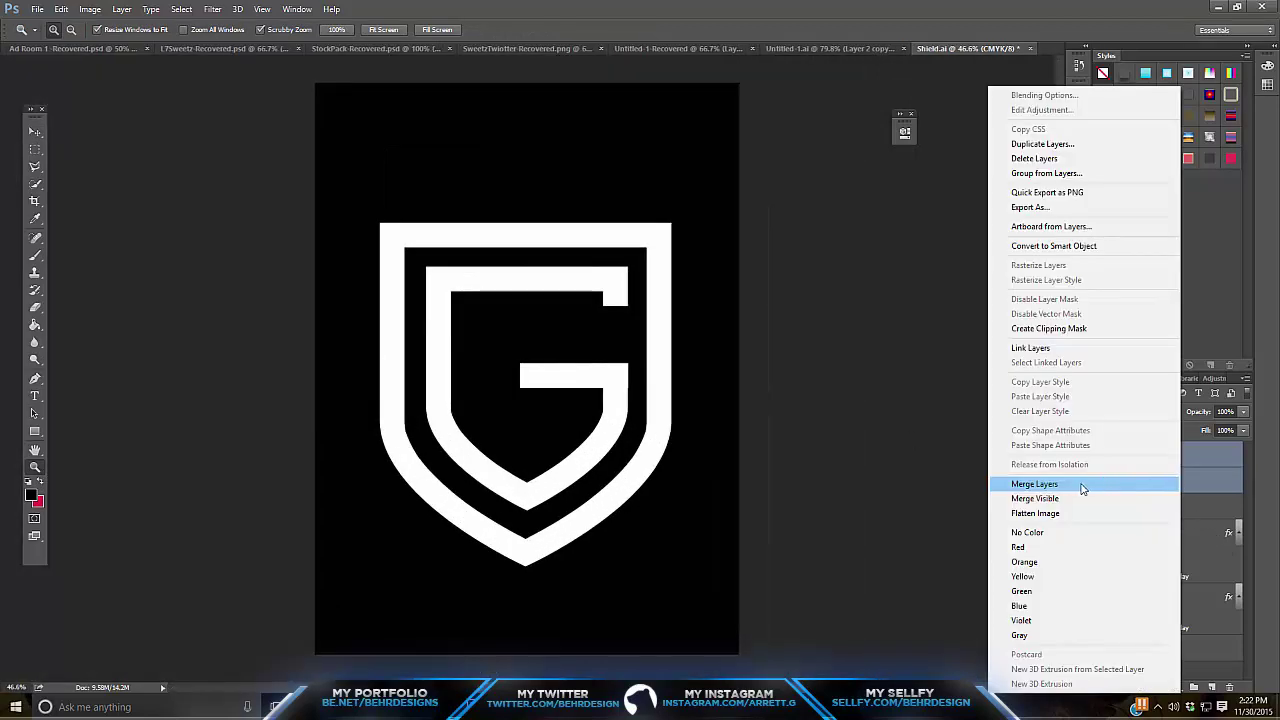
pyautogui.click(1080, 487)
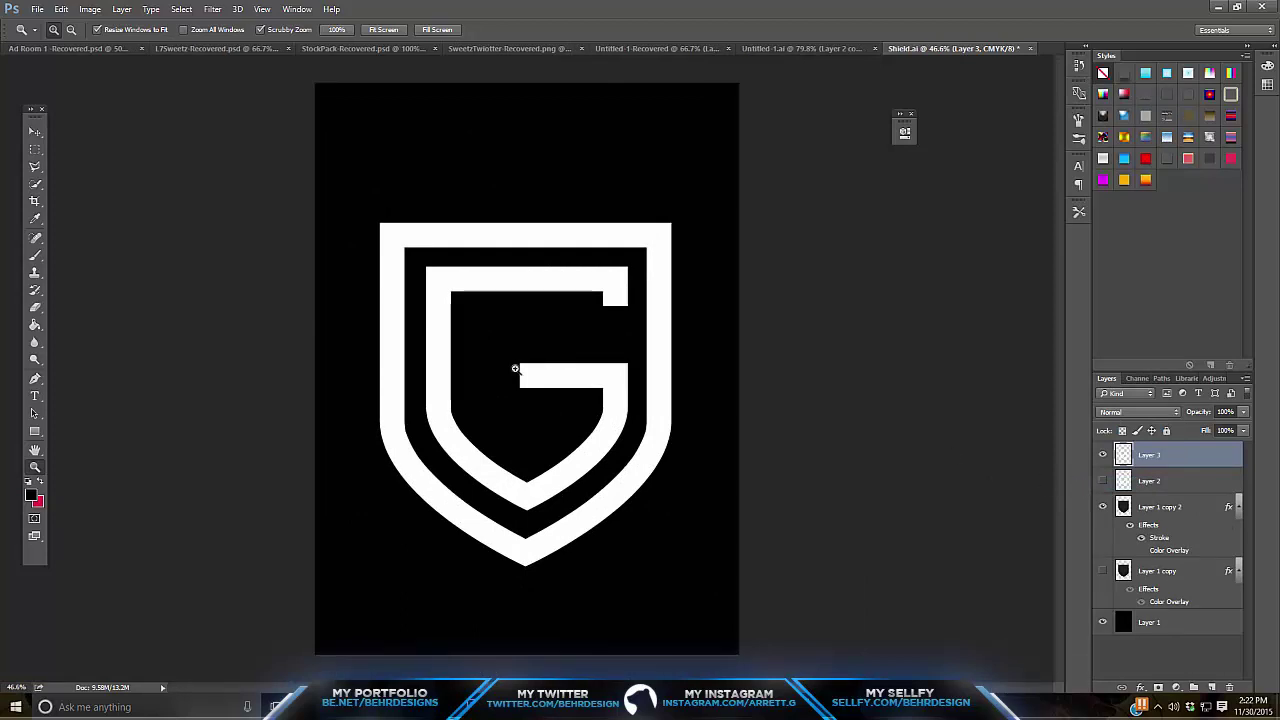
# Move the outer shield layer Layer 1 copy 2 up and merge it with Layer 3.
pyautogui.moveTo(514, 469); pyautogui.dragTo(528, 377)
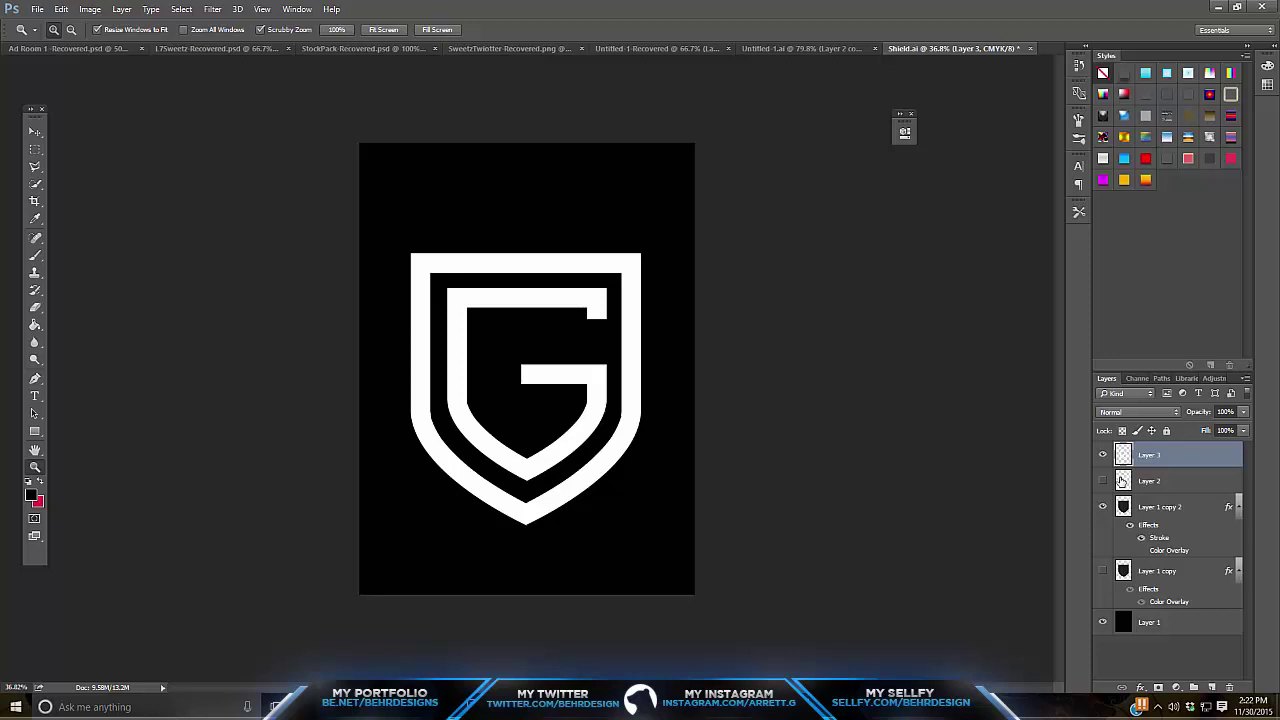
pyautogui.click(1103, 508)
pyautogui.click(1103, 508)
pyautogui.click(1163, 509)
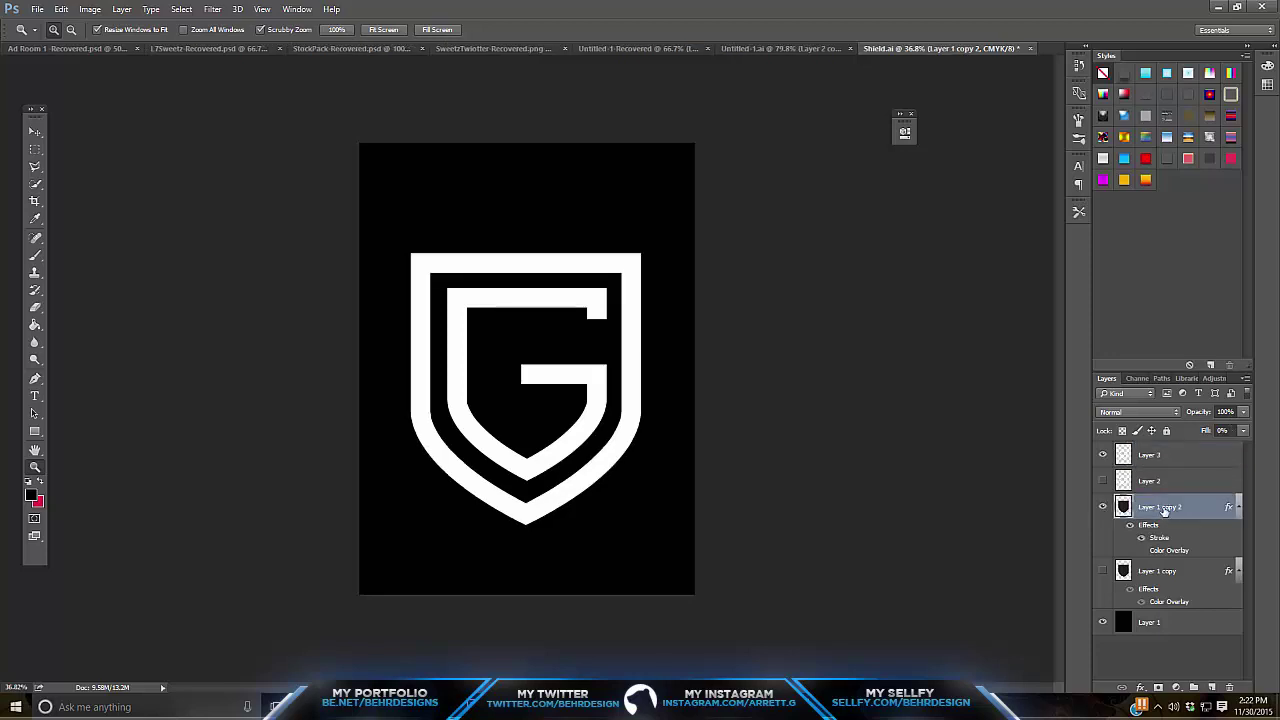
pyautogui.moveTo(1163, 509); pyautogui.dragTo(1166, 478)
pyautogui.keyDown('shift'); pyautogui.click(1178, 458); pyautogui.keyUp('shift')
pyautogui.rightClick(1180, 458)
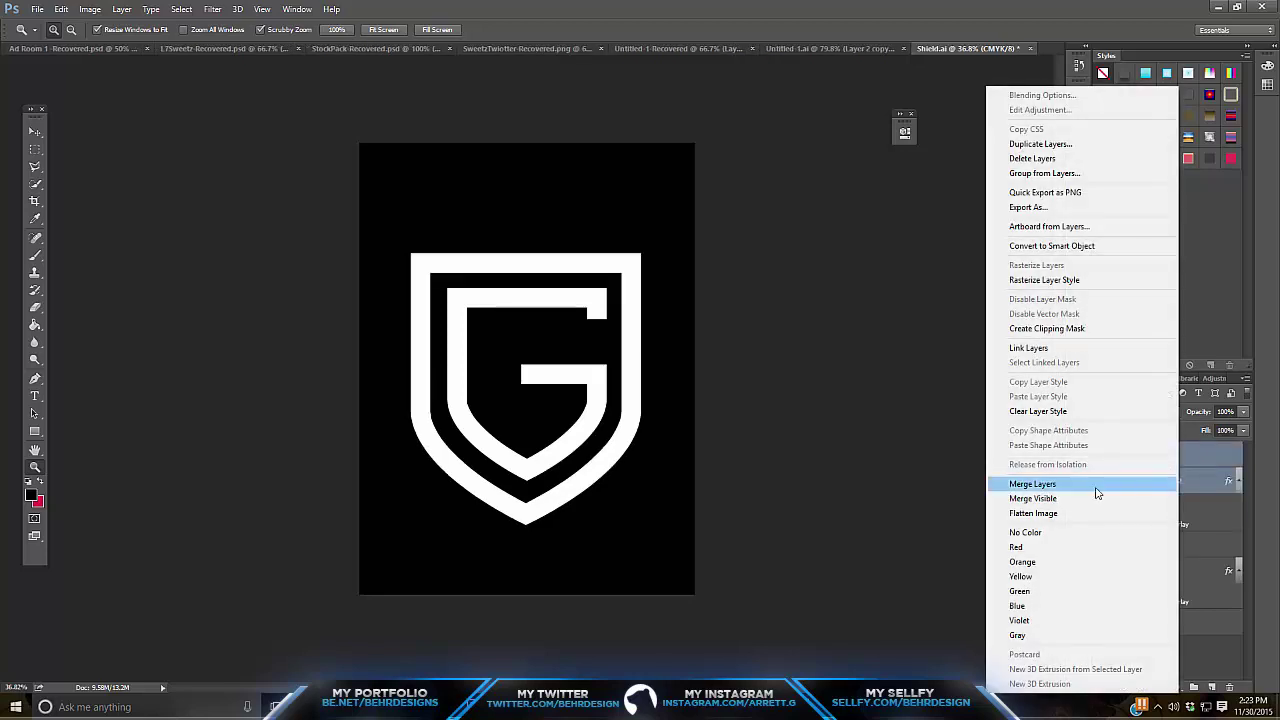
pyautogui.click(1096, 487)
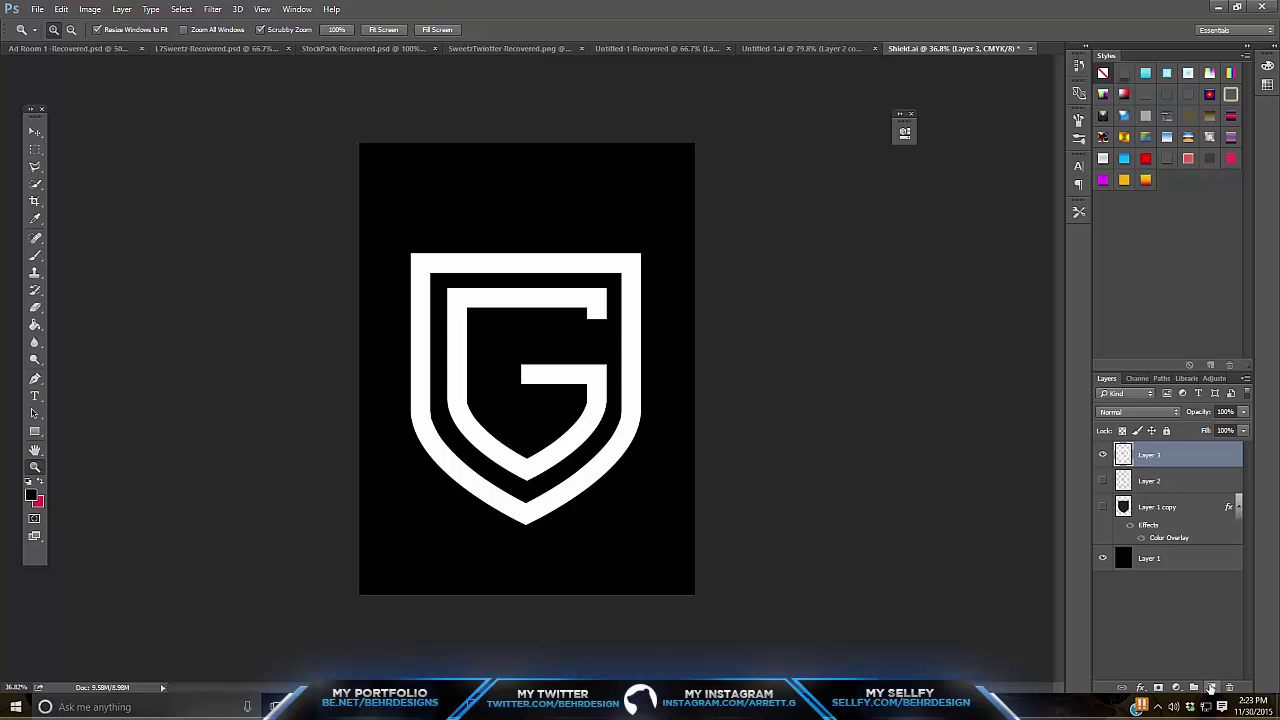
# Add a new layer, load Layer 3's shield-and-G as a selection, and convert it to a work path.
pyautogui.click(1210, 688)
pyautogui.click(1172, 483)
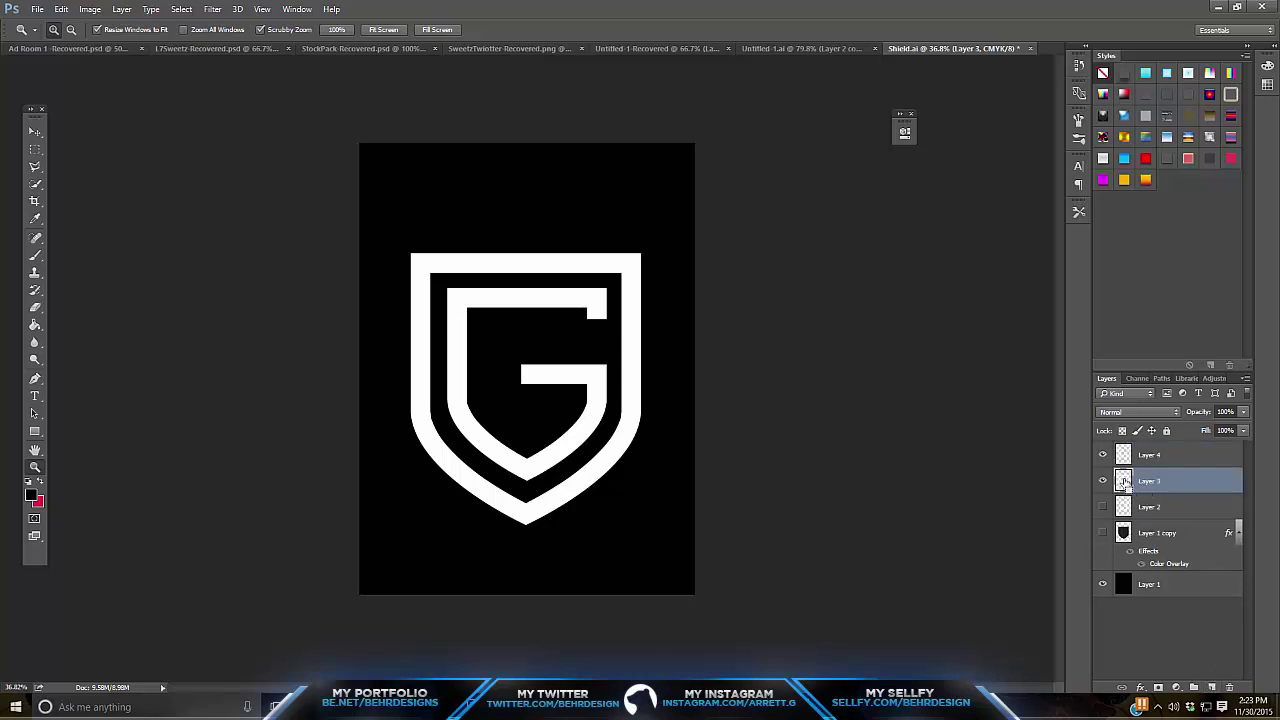
pyautogui.keyDown('ctrl'); pyautogui.click(1124, 482); pyautogui.keyUp('ctrl')
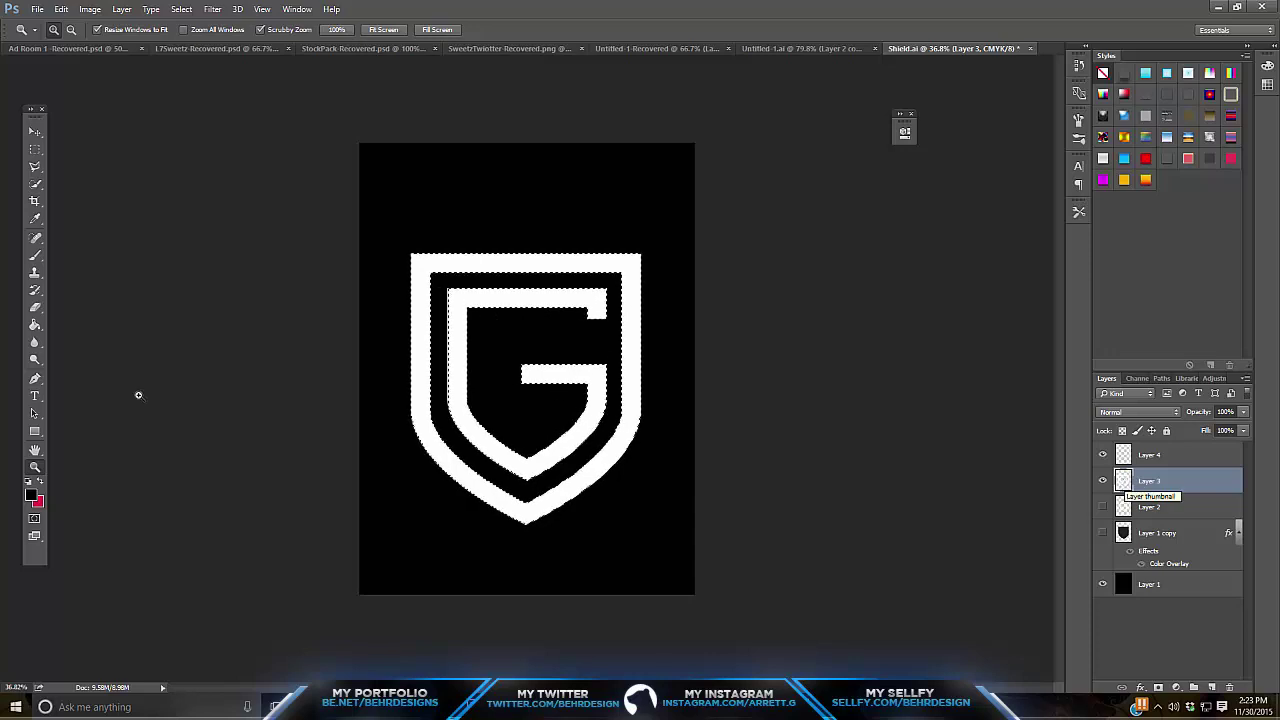
pyautogui.click(35, 378)
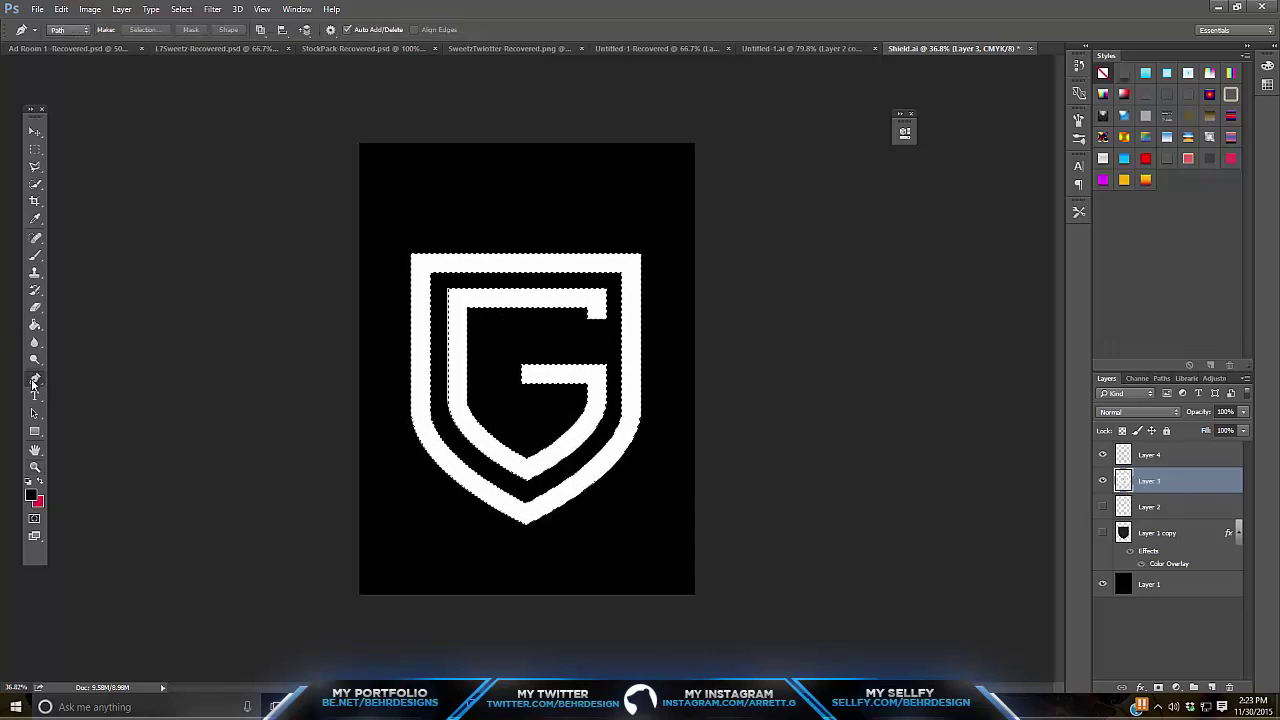
pyautogui.rightClick(531, 413)
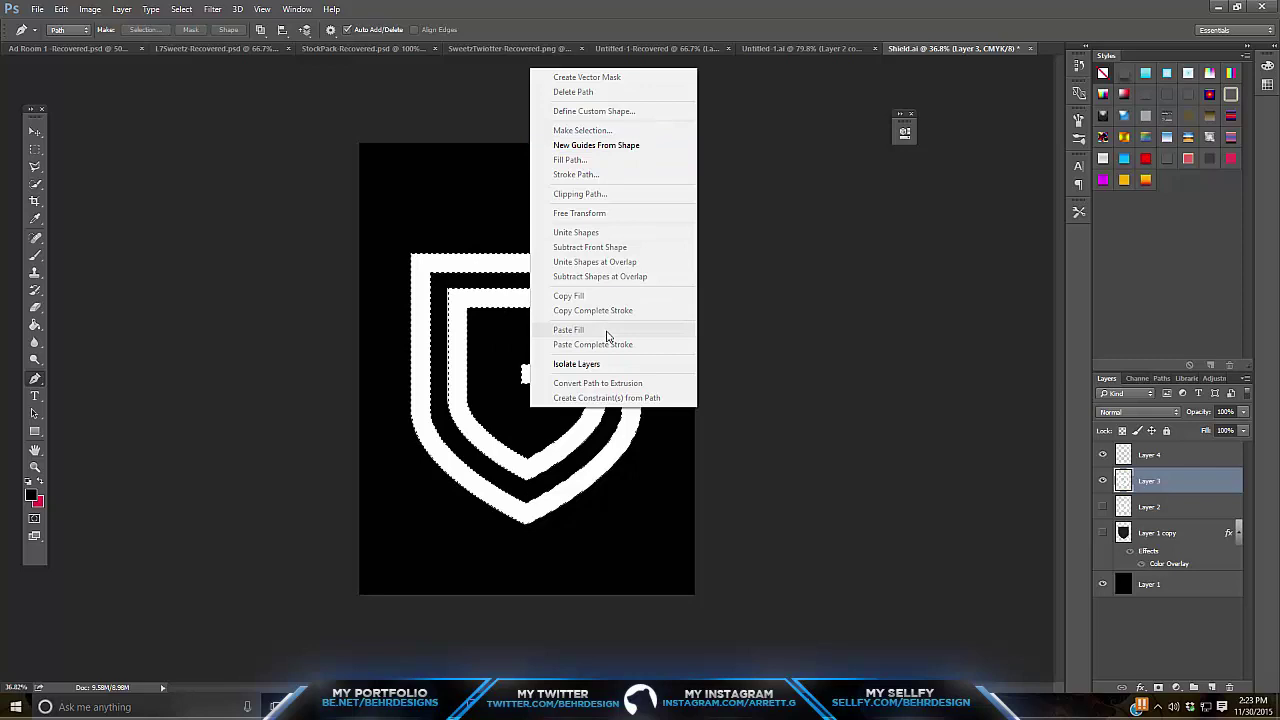
pyautogui.press('m')
pyautogui.rightClick(521, 338)
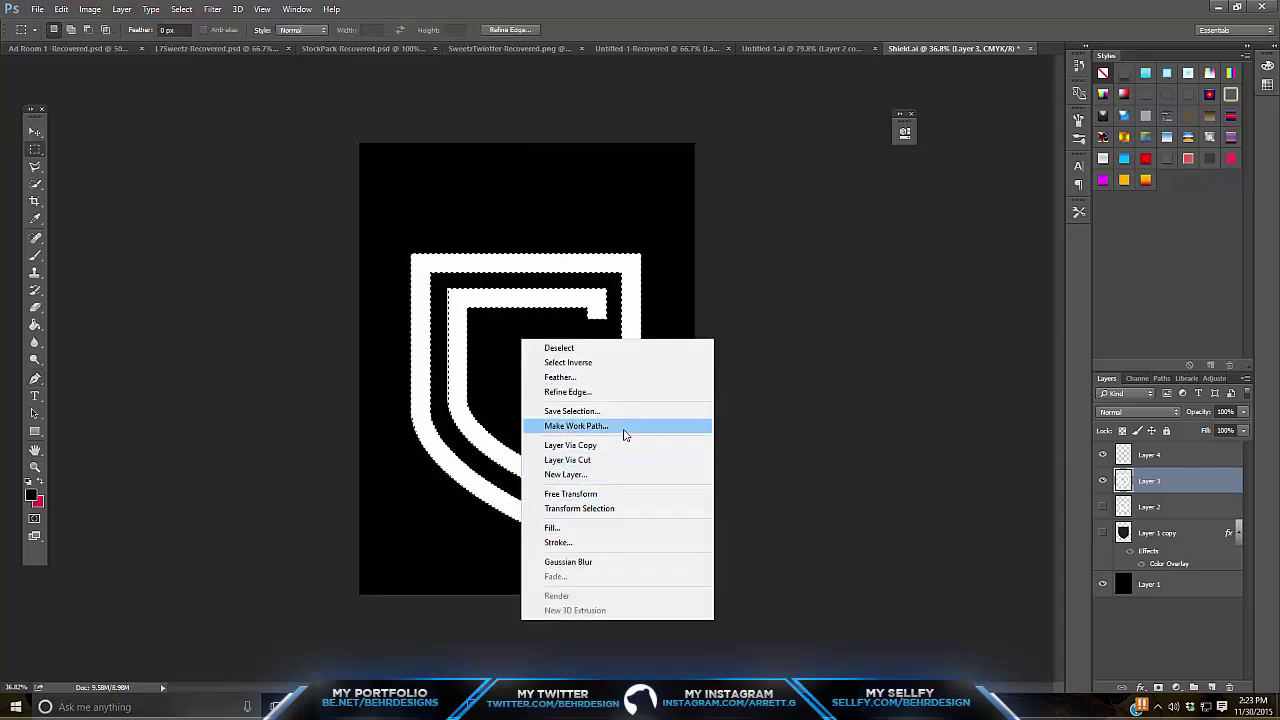
pyautogui.click(576, 426)
pyautogui.click(689, 238)
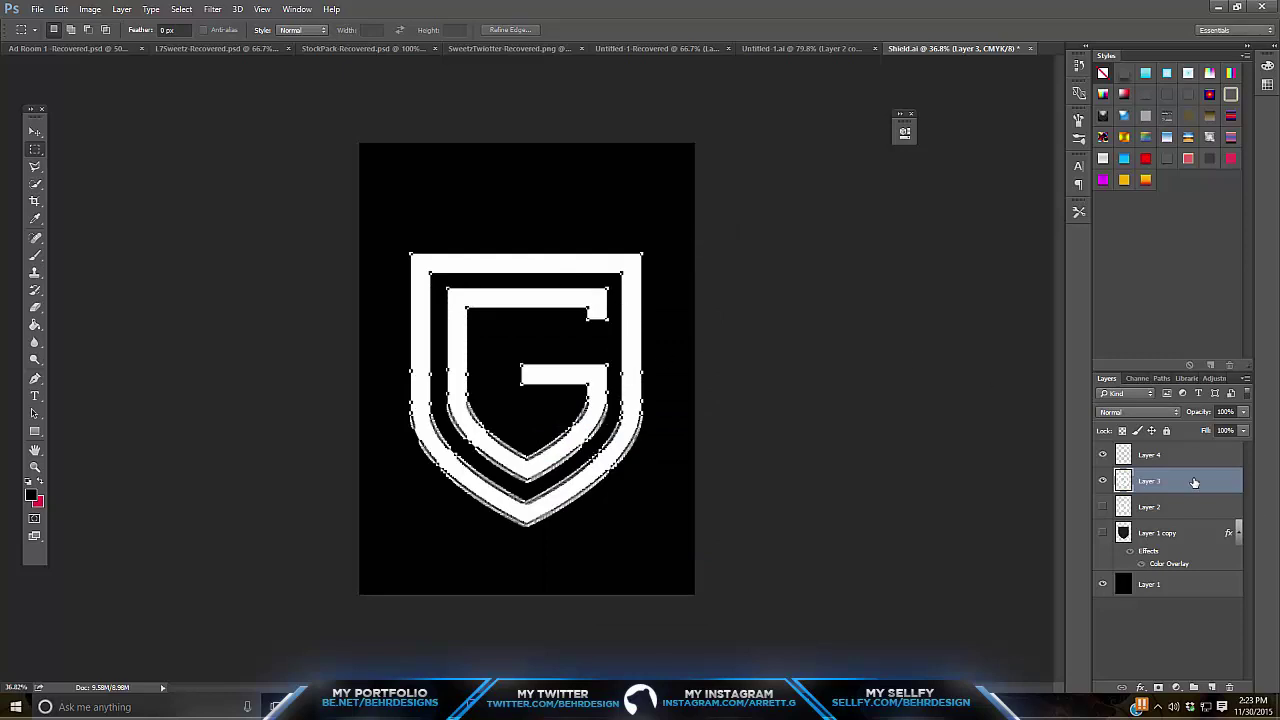
# Fill the work path with white on Layer 4, then delete the path.
pyautogui.click(1162, 455)
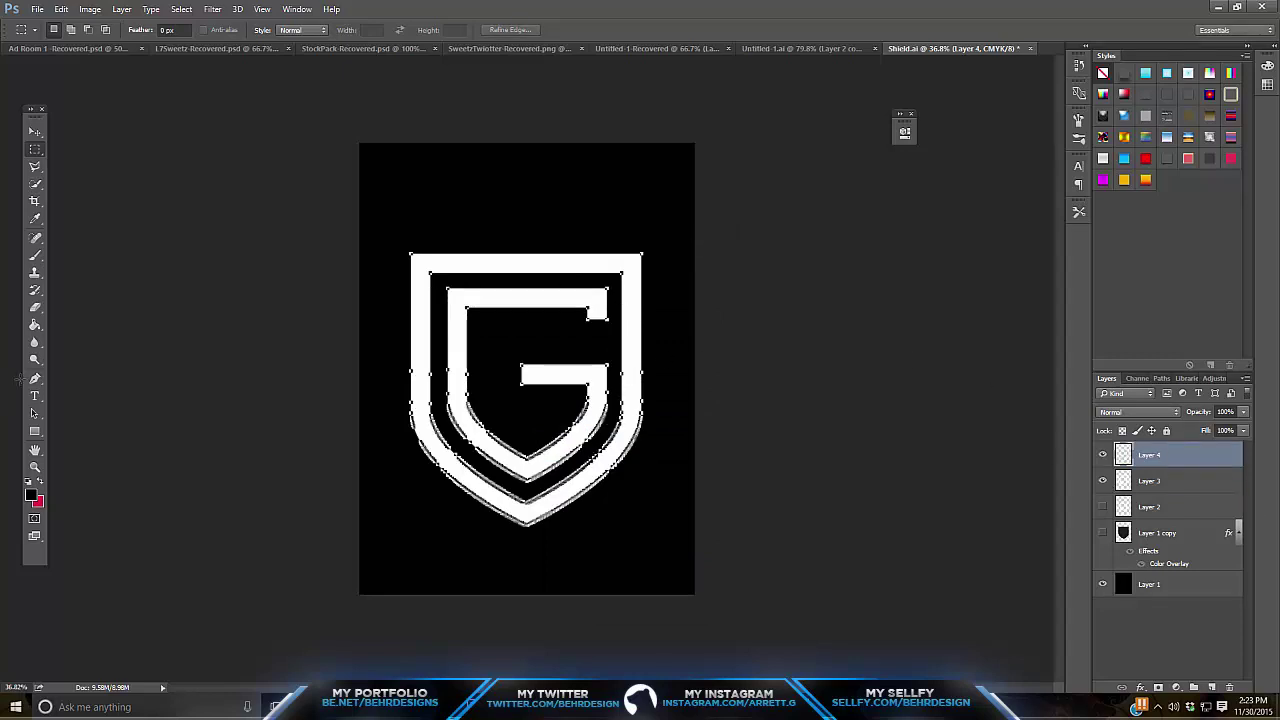
pyautogui.click(34, 378)
pyautogui.rightClick(405, 400)
pyautogui.click(462, 148)
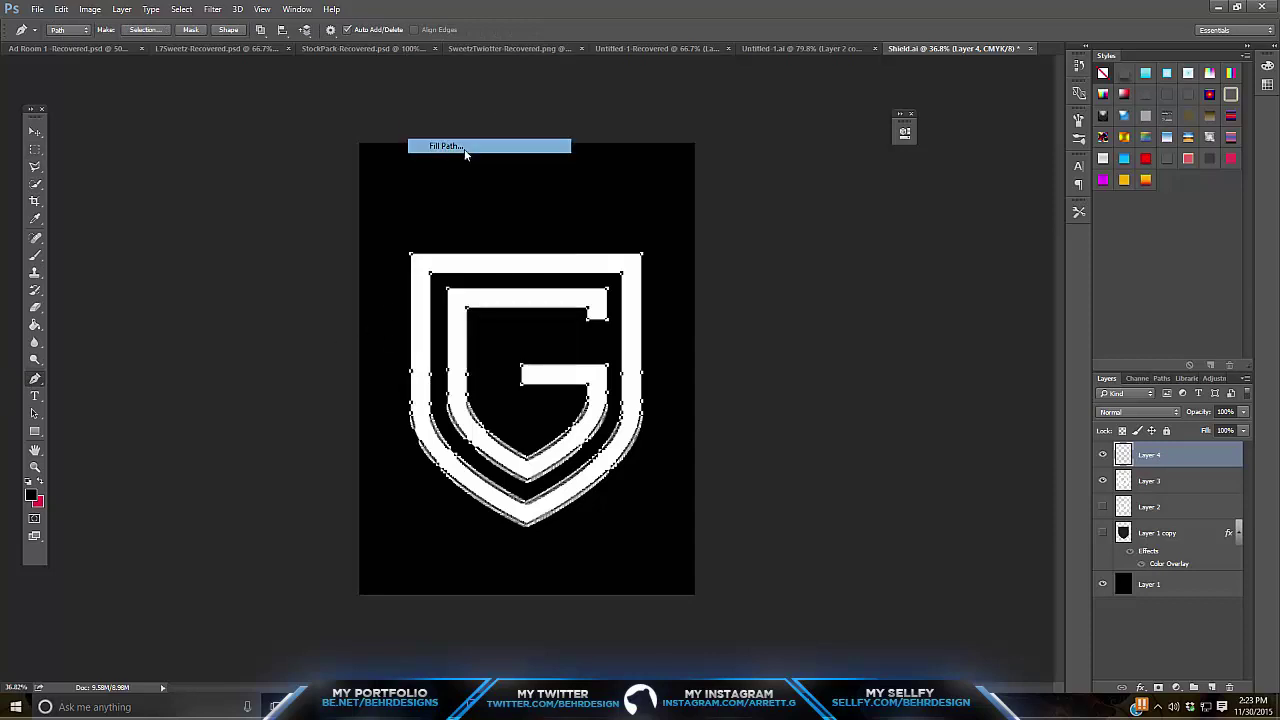
pyautogui.click(648, 197)
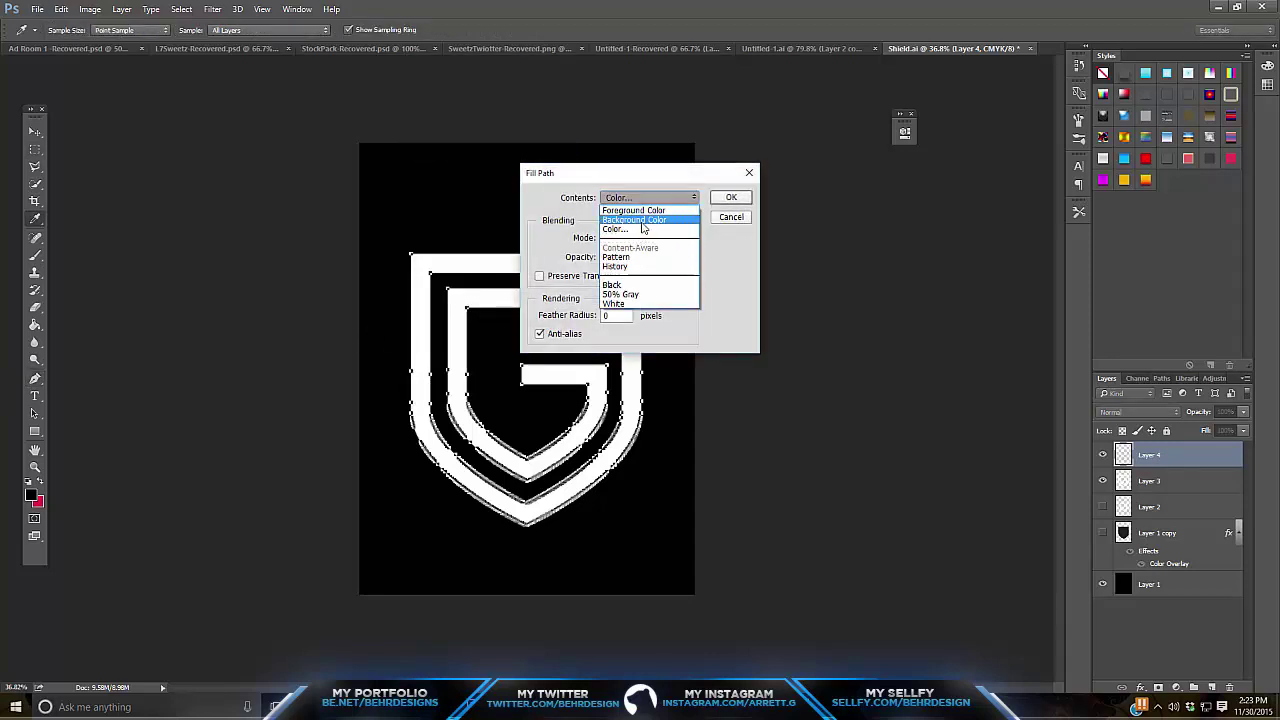
pyautogui.click(643, 229)
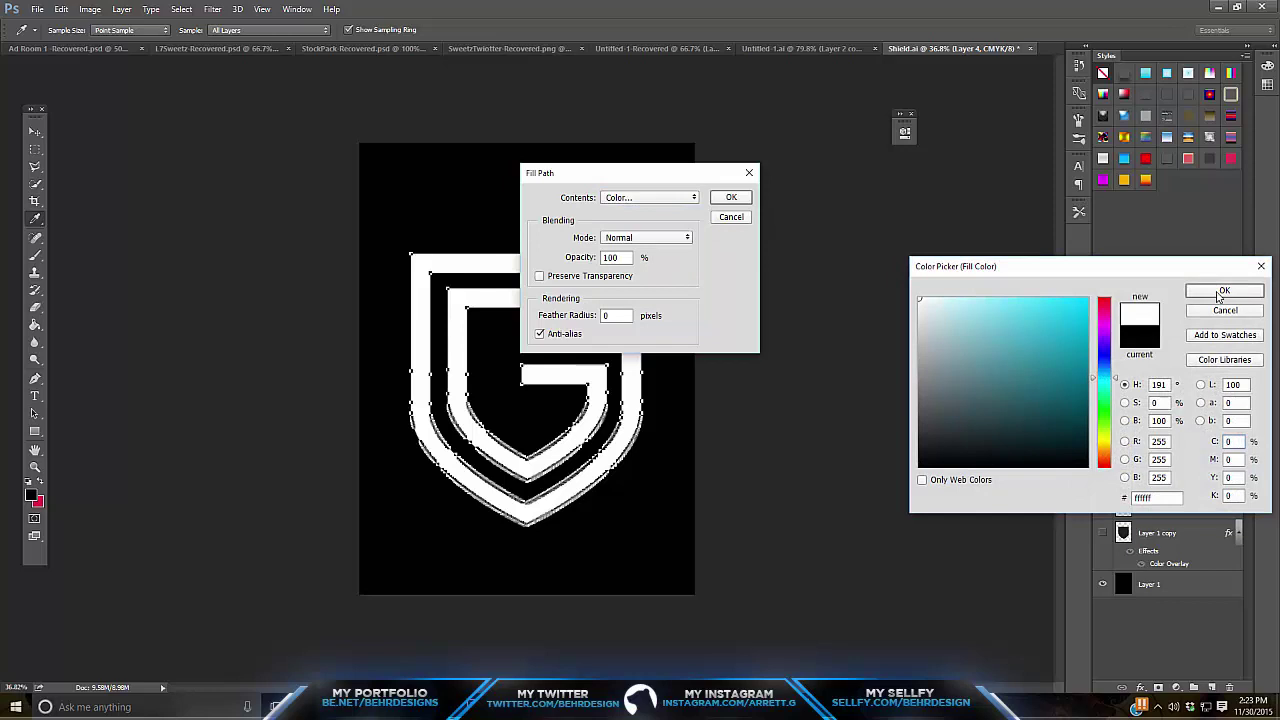
pyautogui.click(1222, 291)
pyautogui.click(731, 197)
pyautogui.rightClick(692, 275)
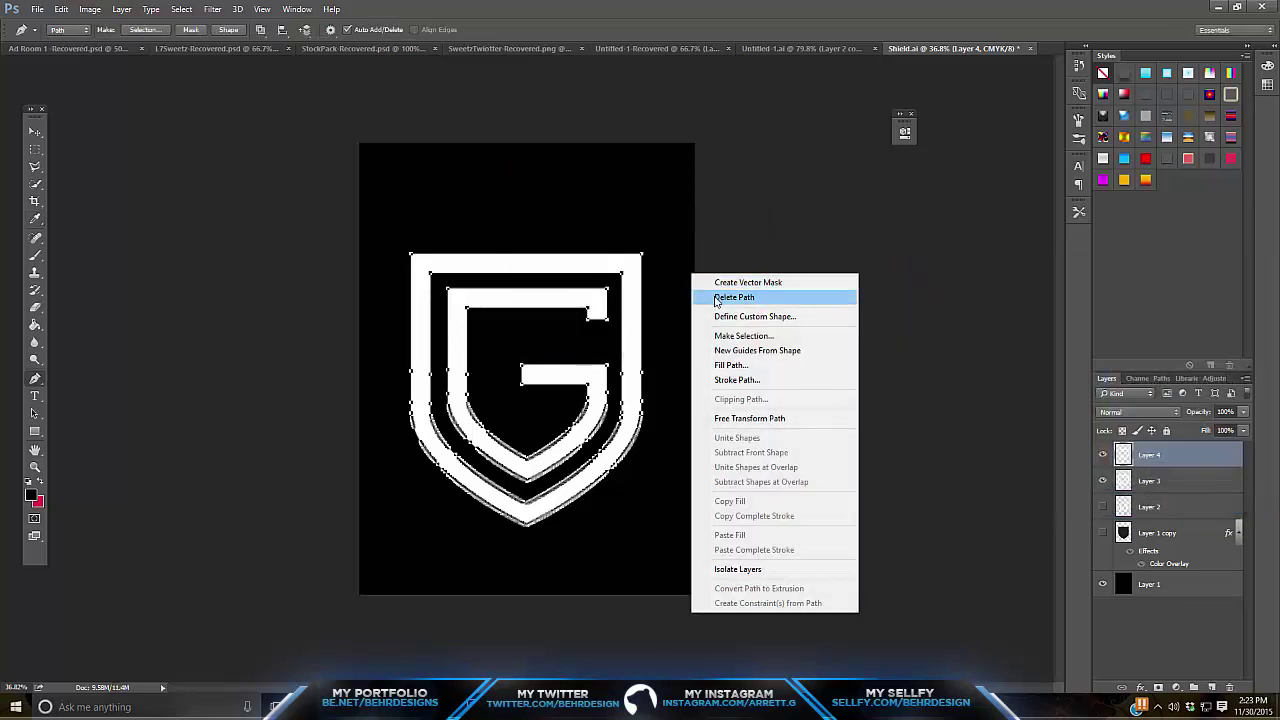
pyautogui.click(716, 298)
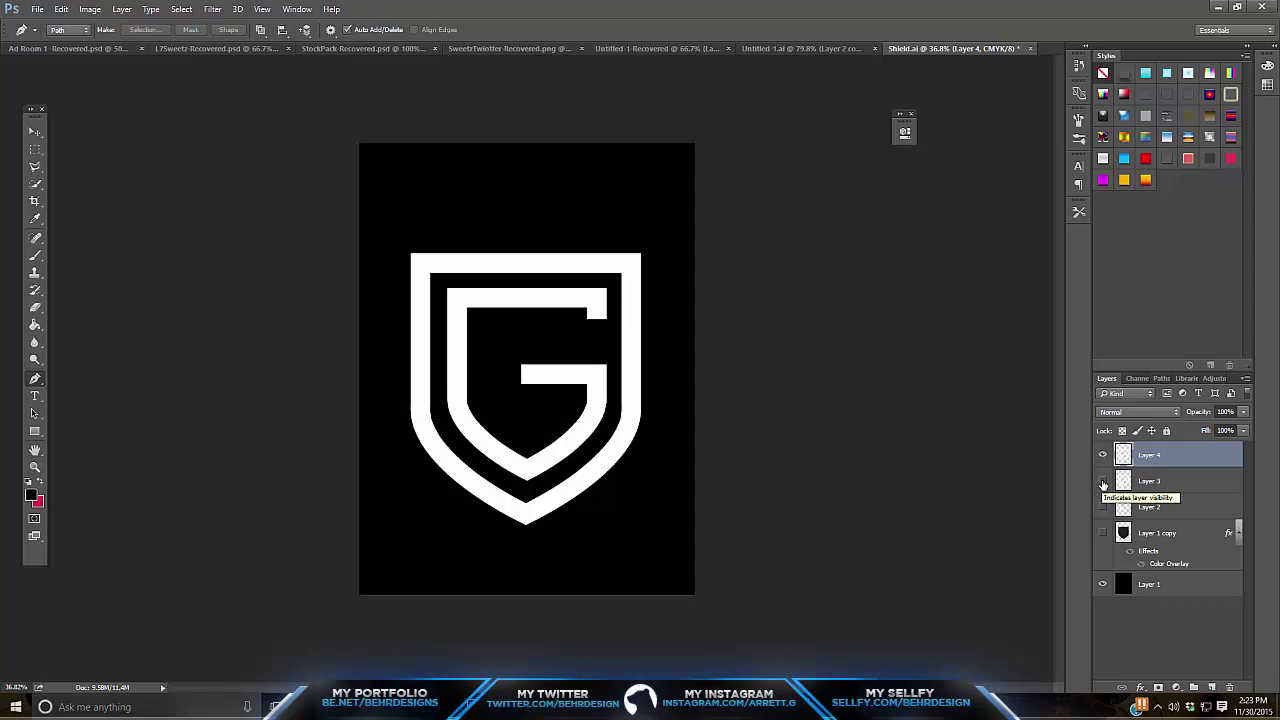
# Show Layer 3, hide Layer 4, apply the yellow-to-red gradient preset style, then add Layer 5 alongside it.
pyautogui.click(1103, 482)
pyautogui.click(1103, 455)
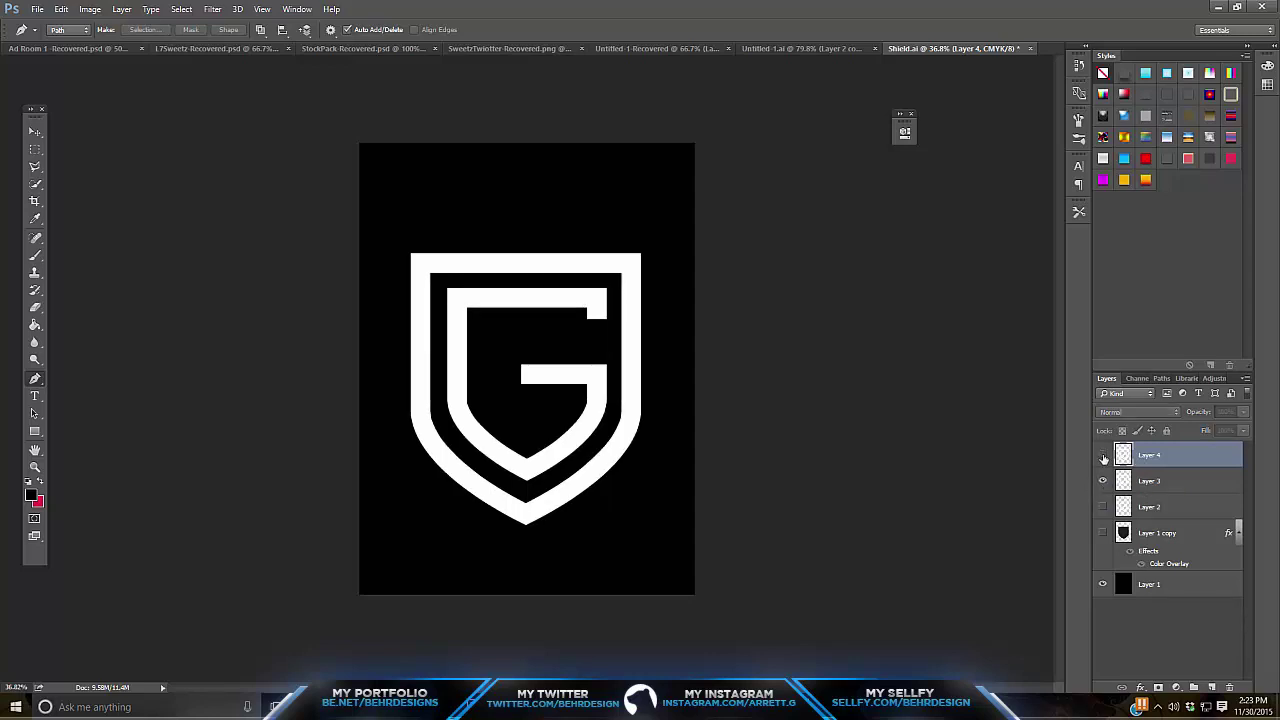
pyautogui.click(1155, 480)
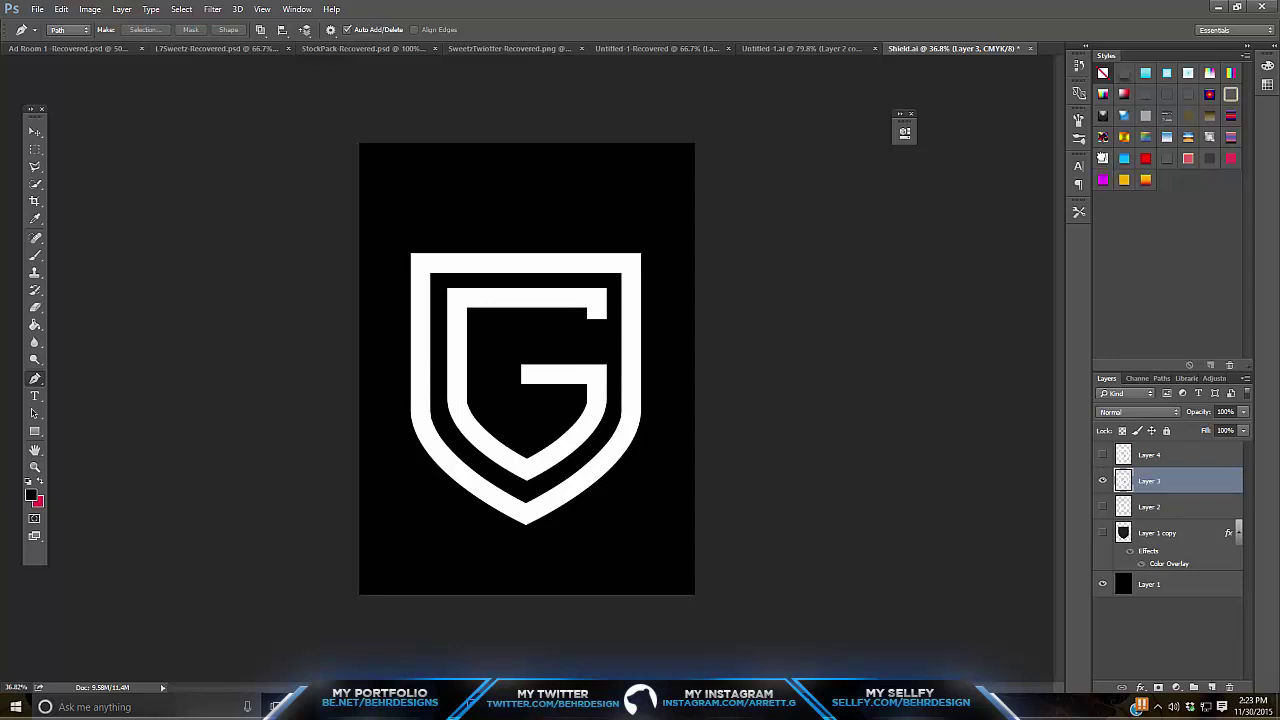
pyautogui.click(1103, 158)
pyautogui.click(1122, 158)
pyautogui.click(1103, 158)
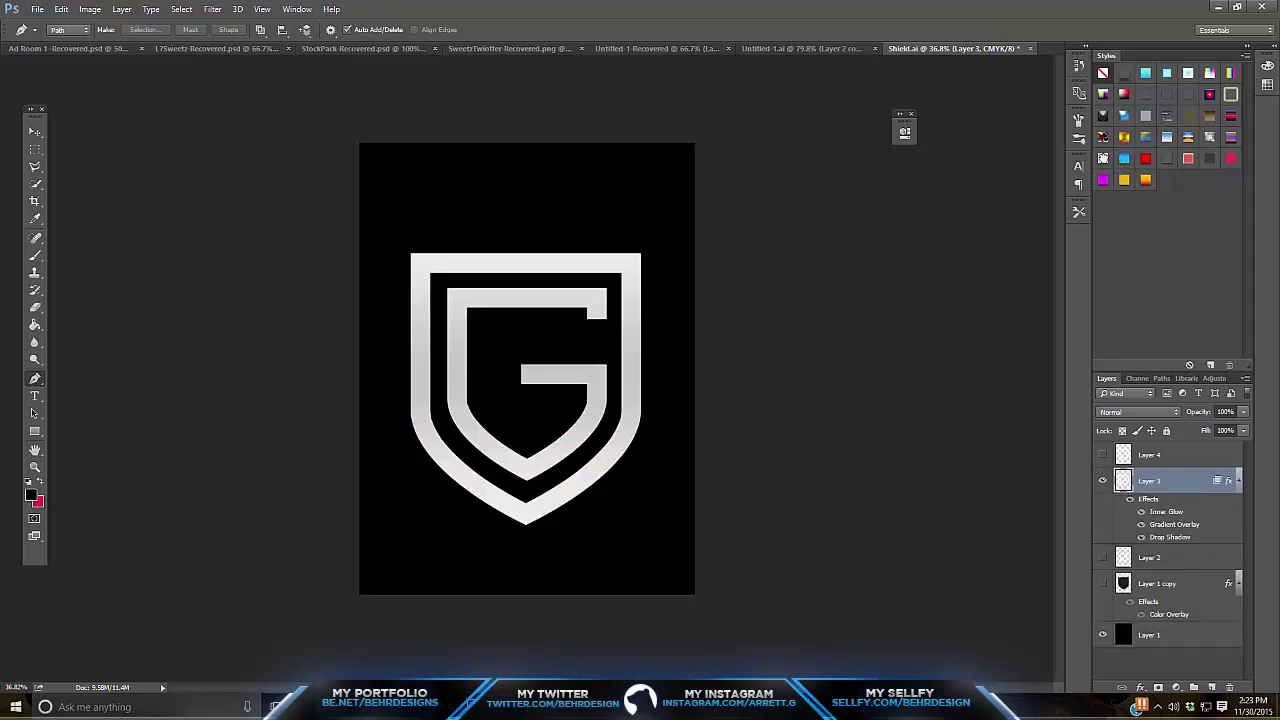
pyautogui.click(1145, 182)
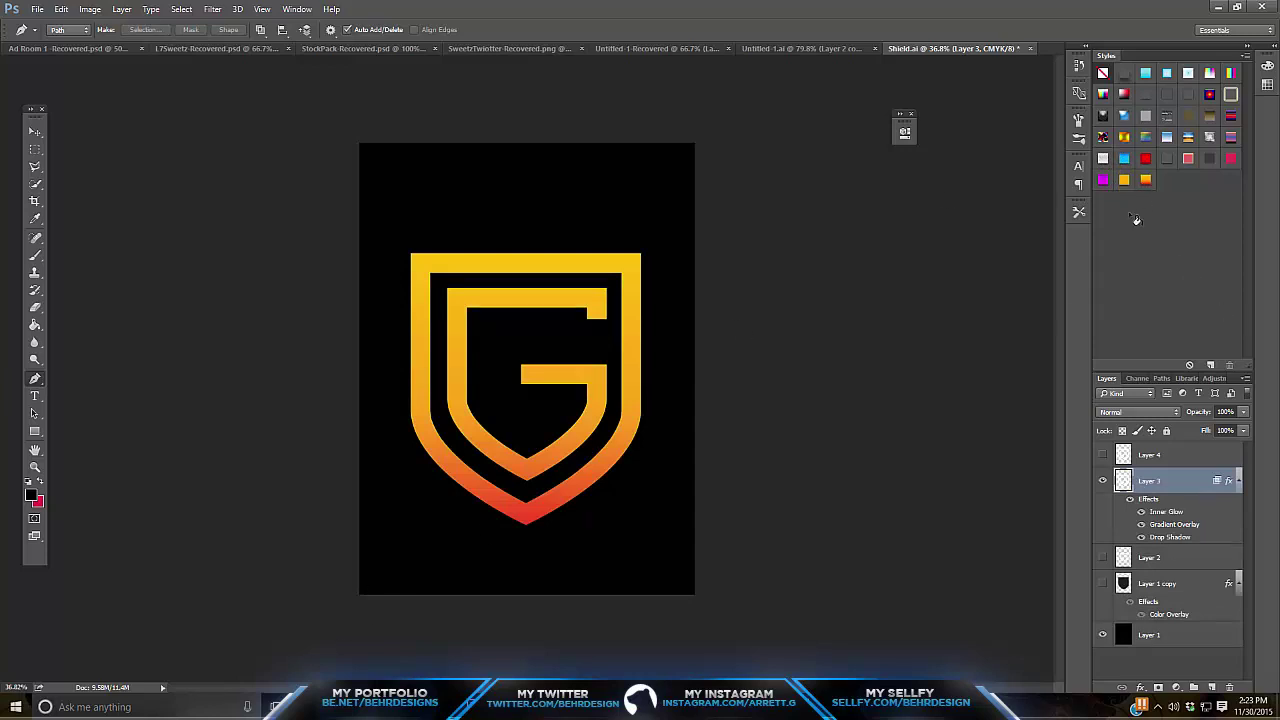
pyautogui.click(1124, 180)
pyautogui.click(1146, 181)
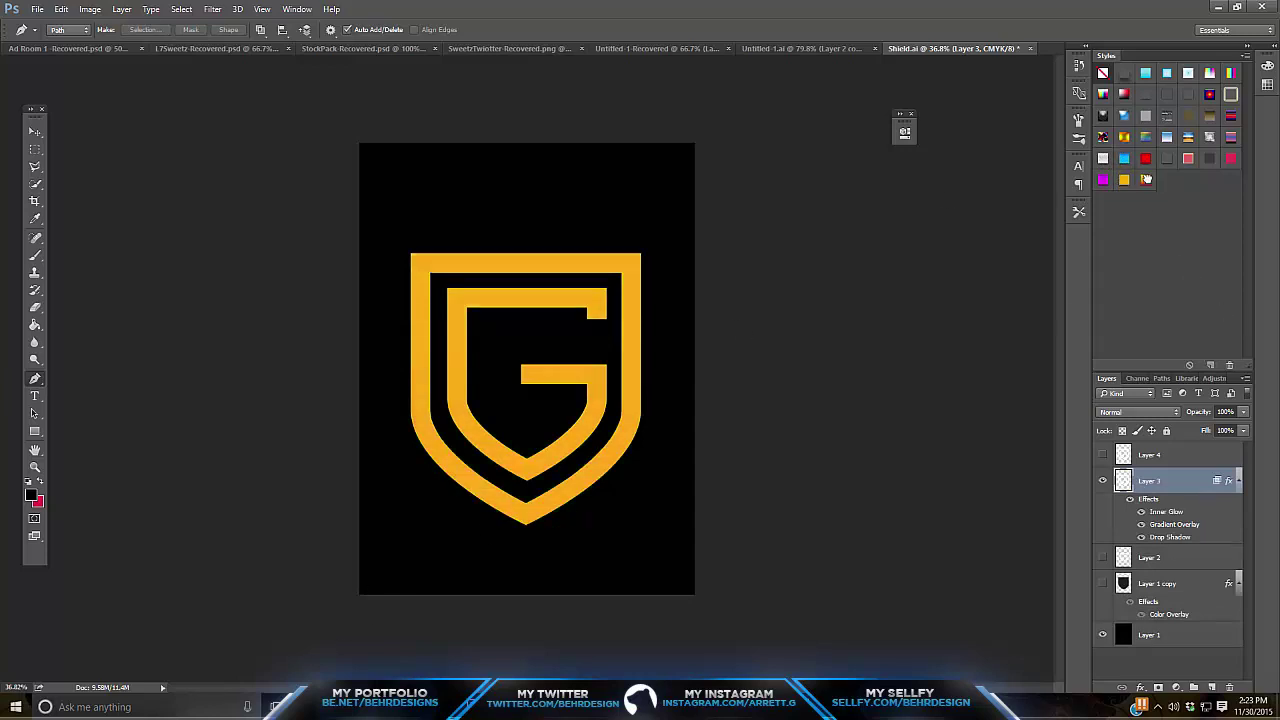
pyautogui.click(1210, 687)
pyautogui.keyDown('shift'); pyautogui.click(1150, 507); pyautogui.keyUp('shift')
# Merge Layer 5 into Layer 3, then bring Orange Light from StockPack in and enlarge it.
pyautogui.rightClick(1120, 477)
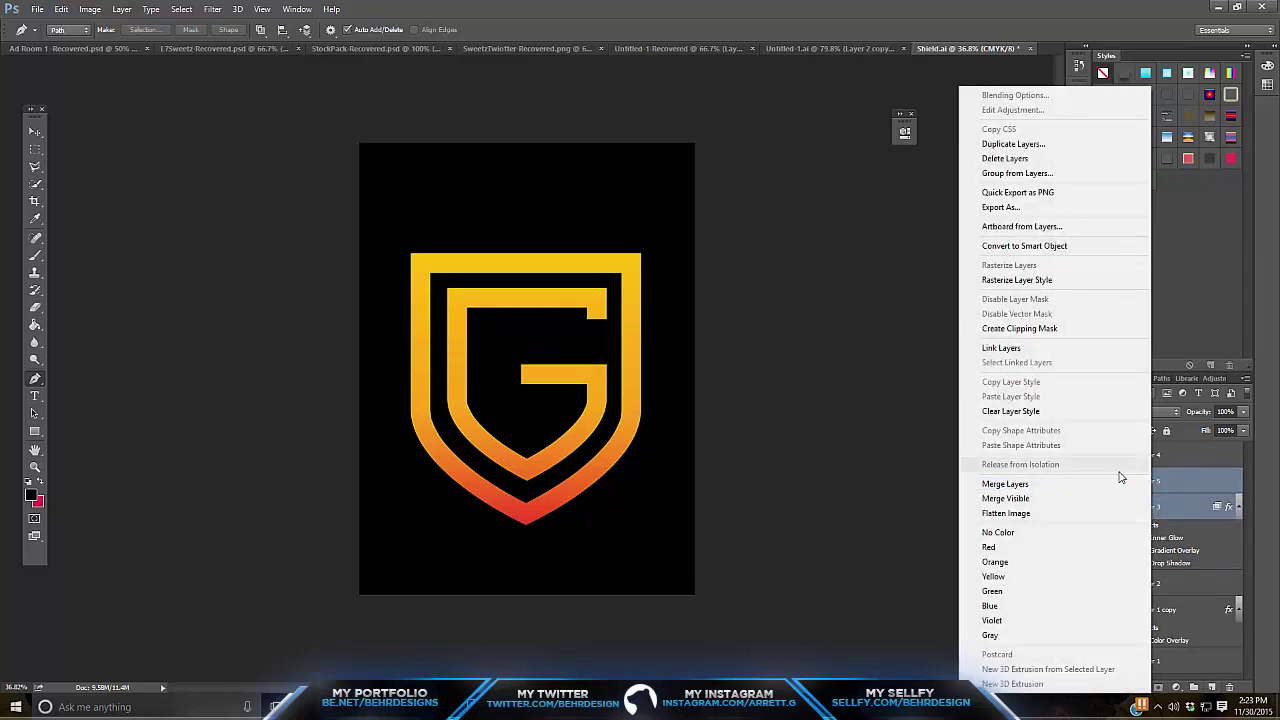
pyautogui.click(1120, 483)
pyautogui.click(349, 47)
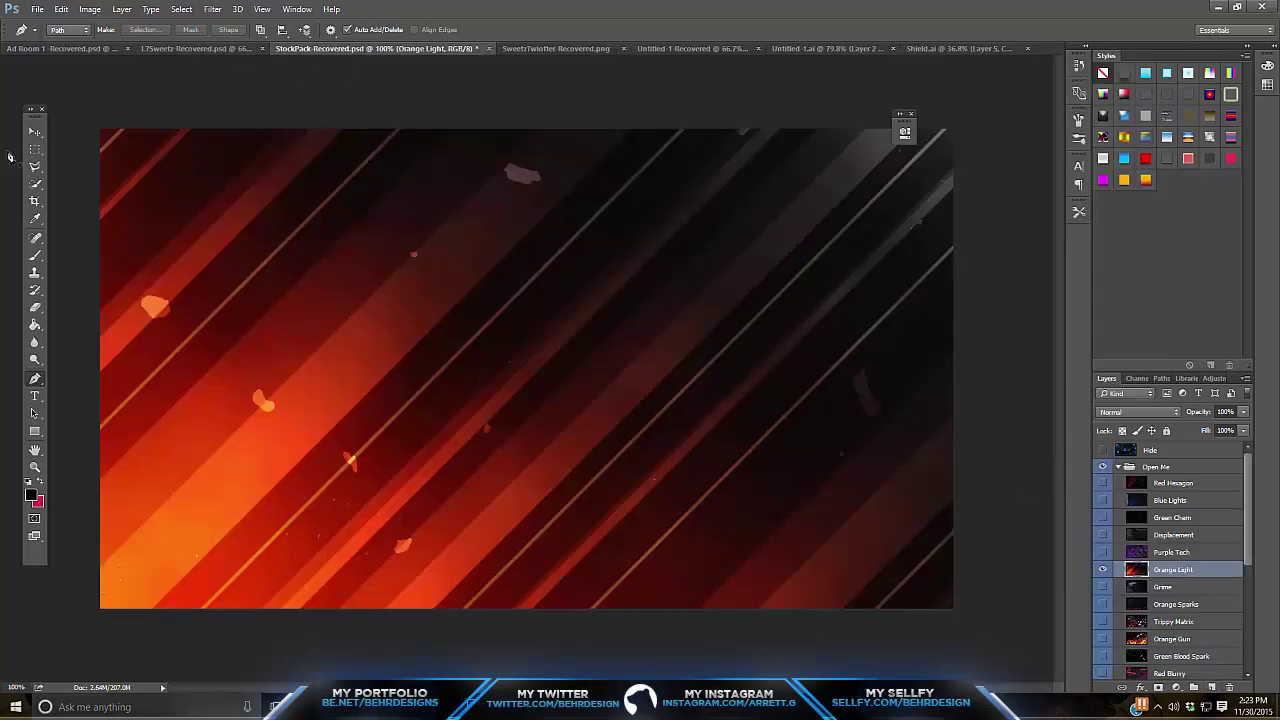
pyautogui.click(35, 131)
pyautogui.click(925, 48)
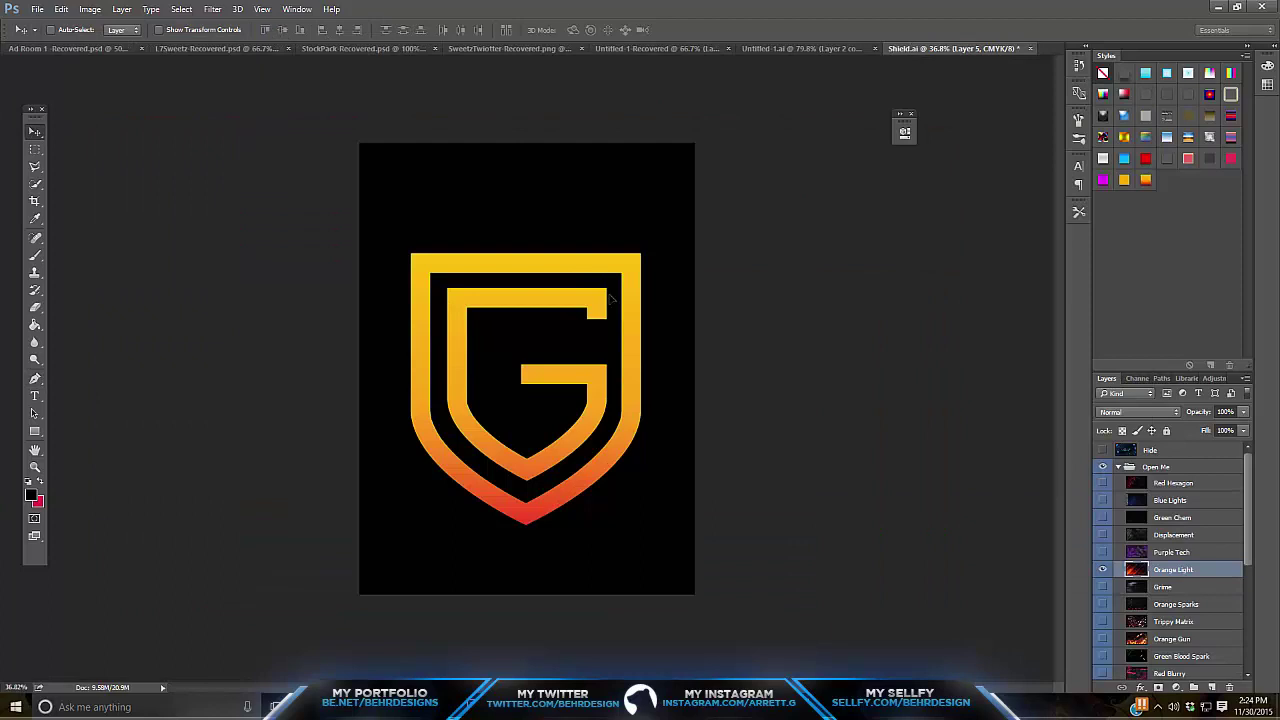
pyautogui.moveTo(612, 298); pyautogui.dragTo(414, 384)
pyautogui.hotkey('ctrl', 't')
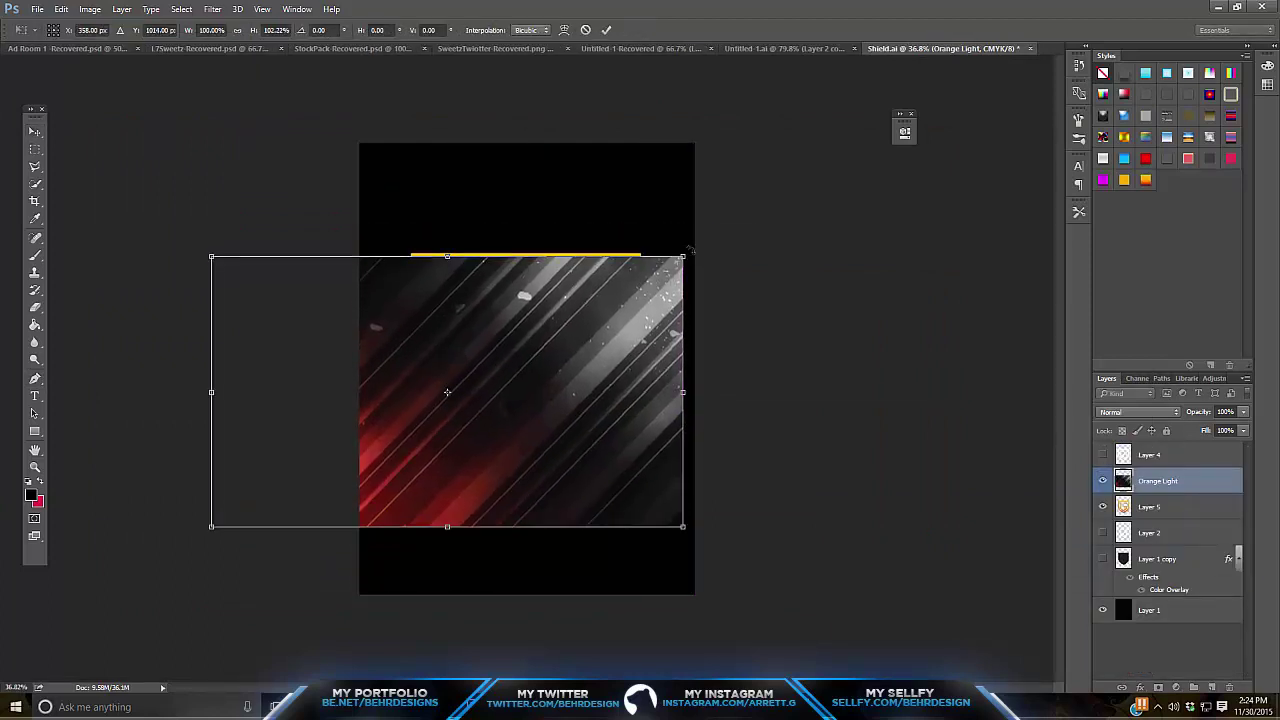
pyautogui.moveTo(689, 250); pyautogui.dragTo(720, 230)
pyautogui.press('Return')
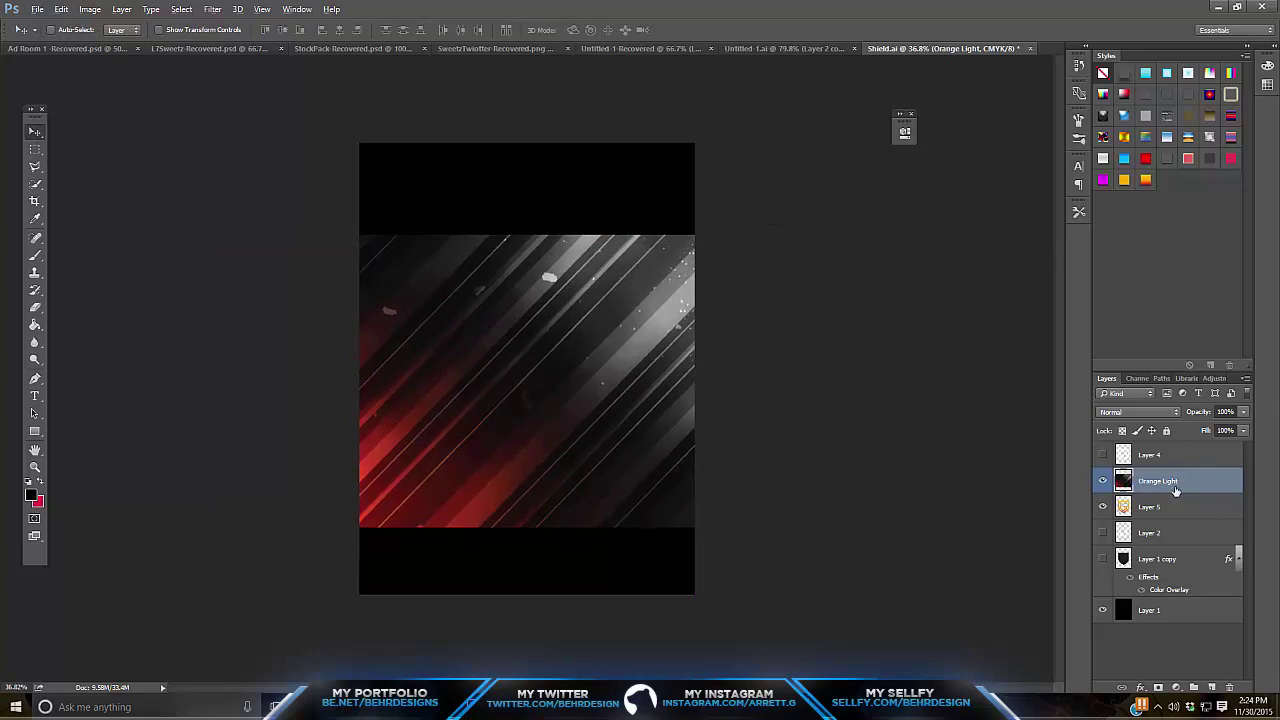
# Clip Orange Light to the shield layer and try Soft Light and Screen blending.
pyautogui.keyDown('alt'); pyautogui.click(1170, 490); pyautogui.keyUp('alt')
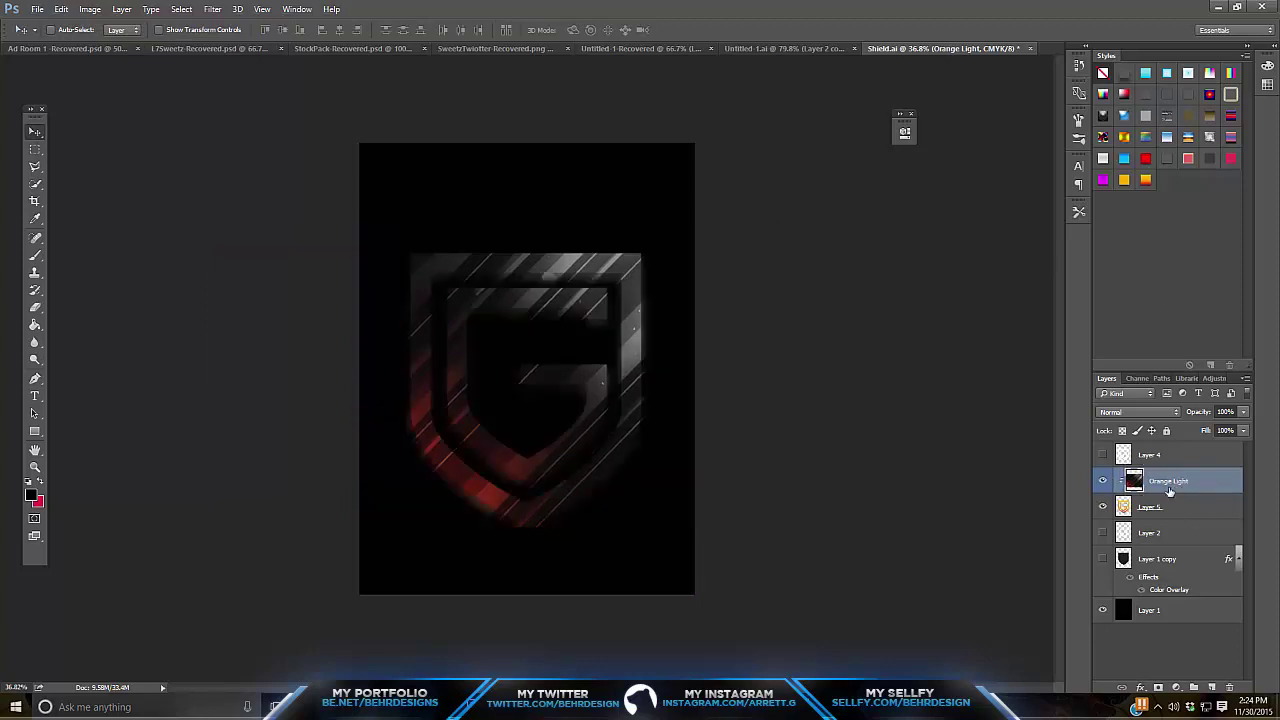
pyautogui.click(1152, 408)
pyautogui.click(1136, 558)
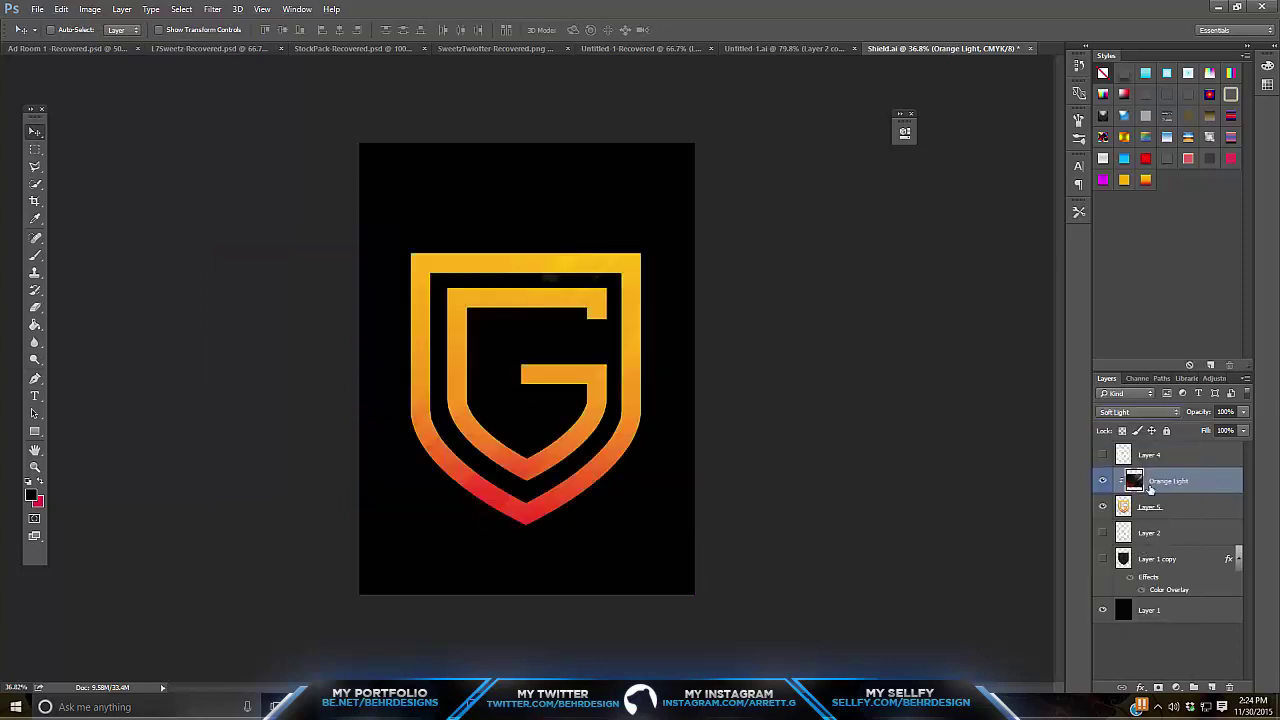
pyautogui.click(1145, 411)
pyautogui.click(1125, 503)
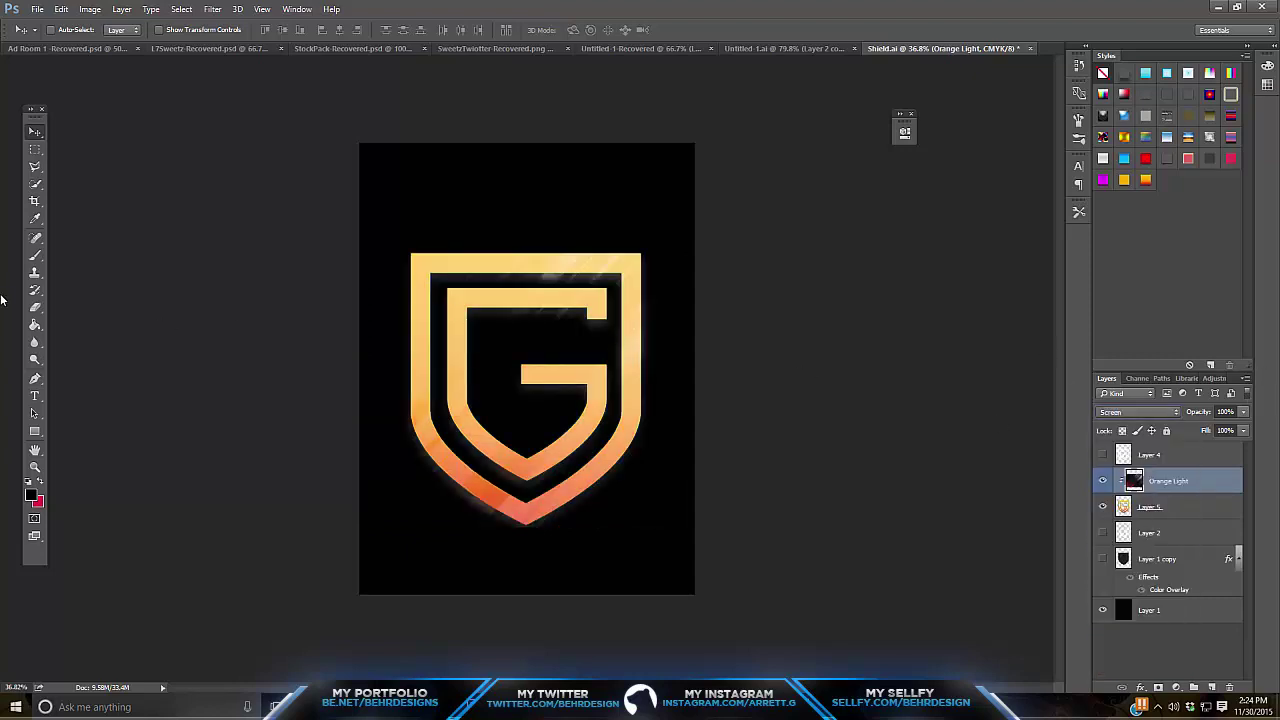
# Erase part of the streak glow, then set Orange Light to Overlay at 100% opacity.
pyautogui.click(35, 307)
pyautogui.moveTo(371, 294)
pyautogui.mouseDown()
pyautogui.moveTo(401, 283)
pyautogui.moveTo(411, 331)
pyautogui.moveTo(494, 354)
pyautogui.moveTo(607, 349)
pyautogui.moveTo(546, 389)
pyautogui.moveTo(598, 475)
pyautogui.mouseUp()
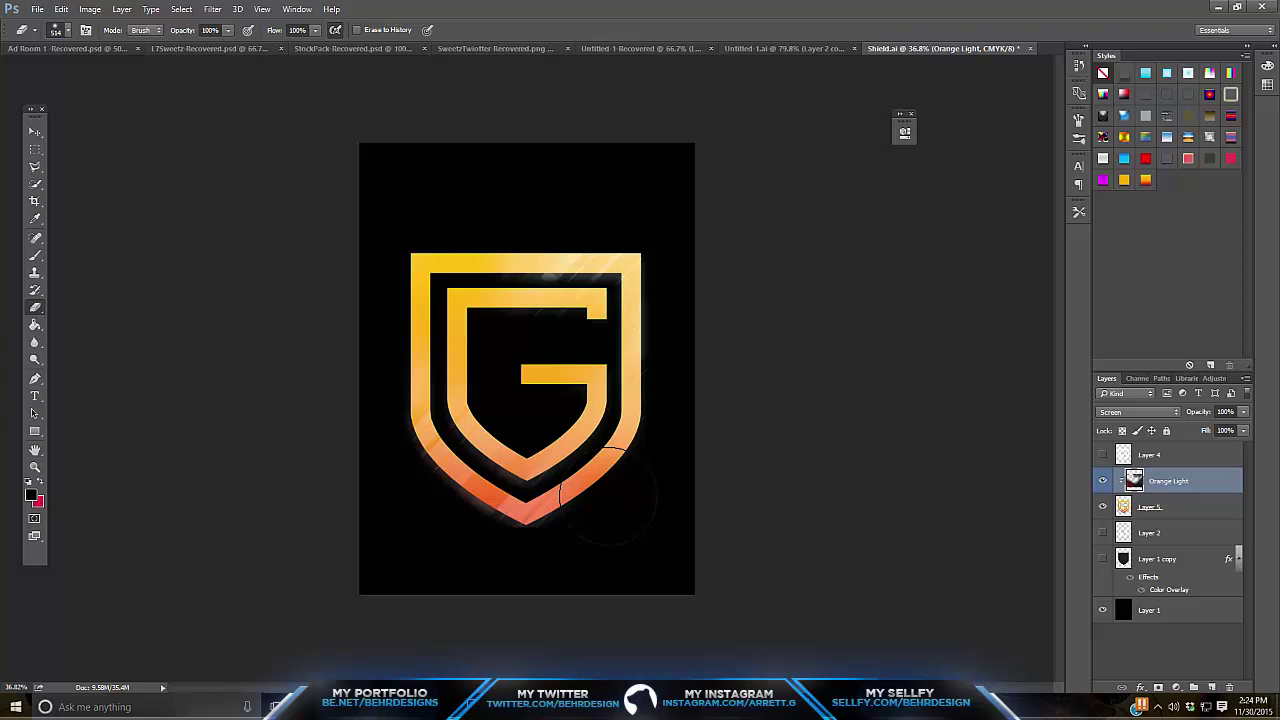
pyautogui.click(1243, 413)
pyautogui.moveTo(1240, 426); pyautogui.dragTo(1197, 428)
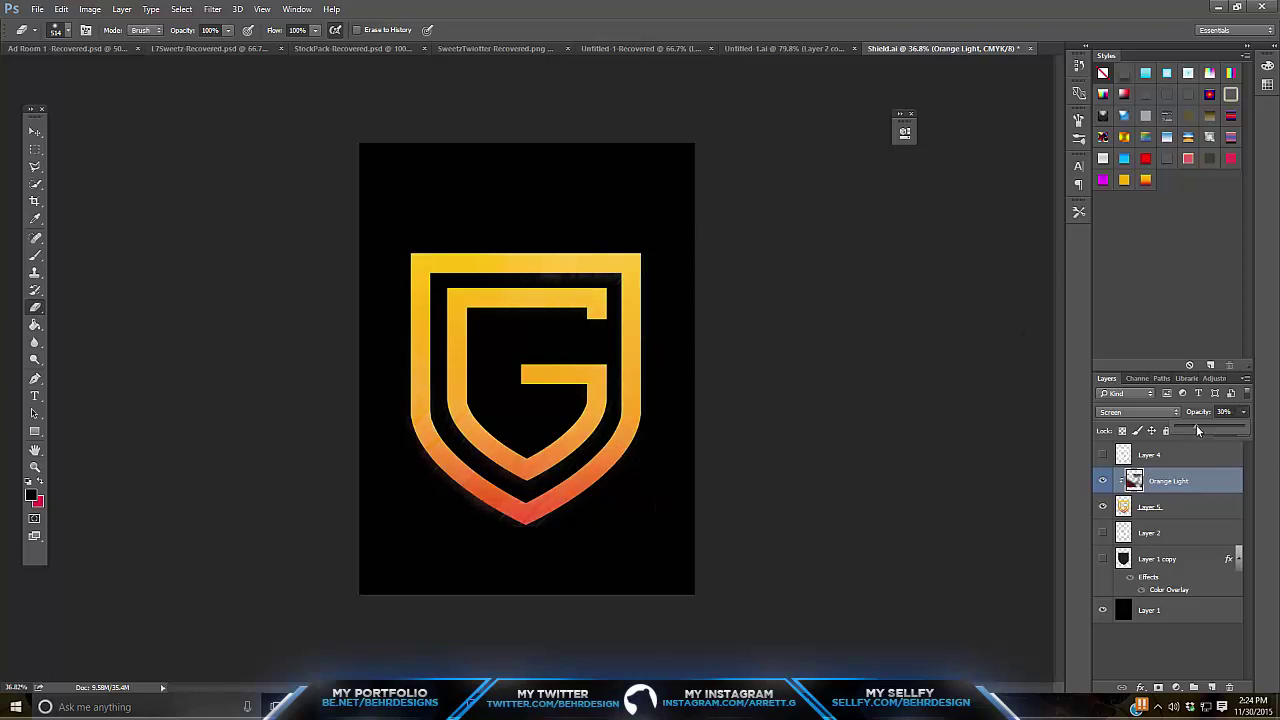
pyautogui.click(1163, 422)
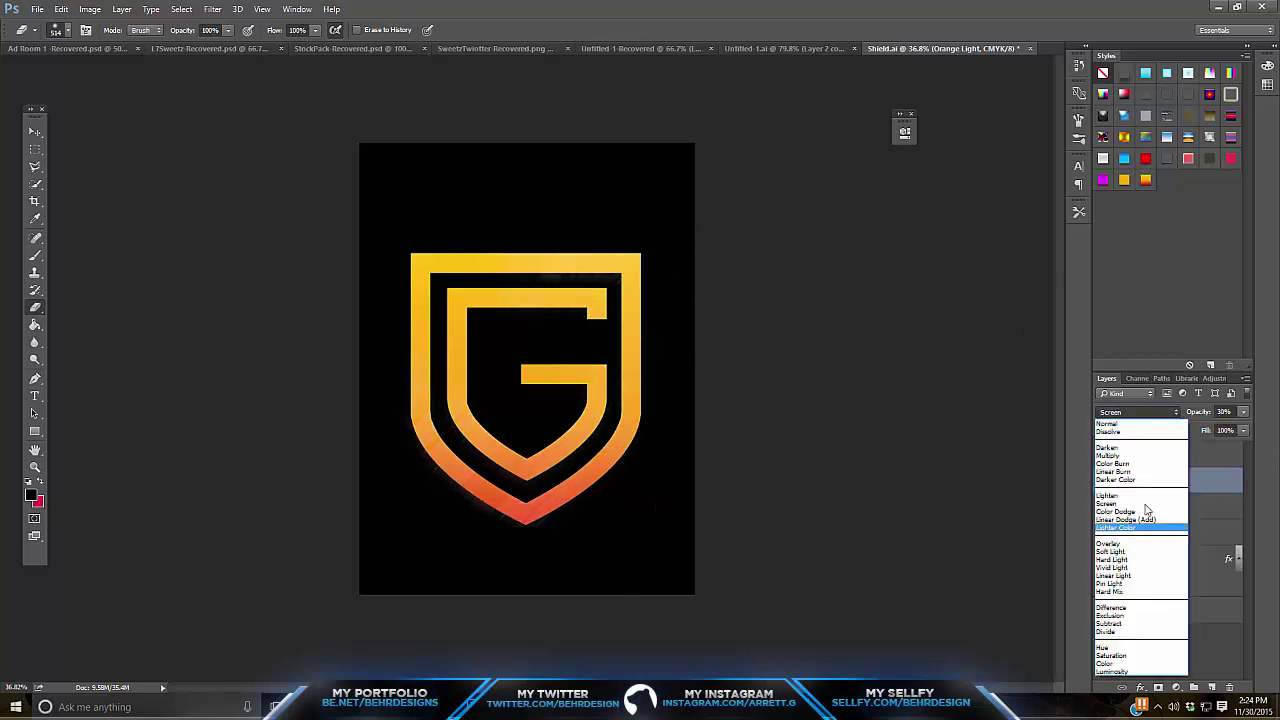
pyautogui.click(1137, 546)
pyautogui.click(1138, 416)
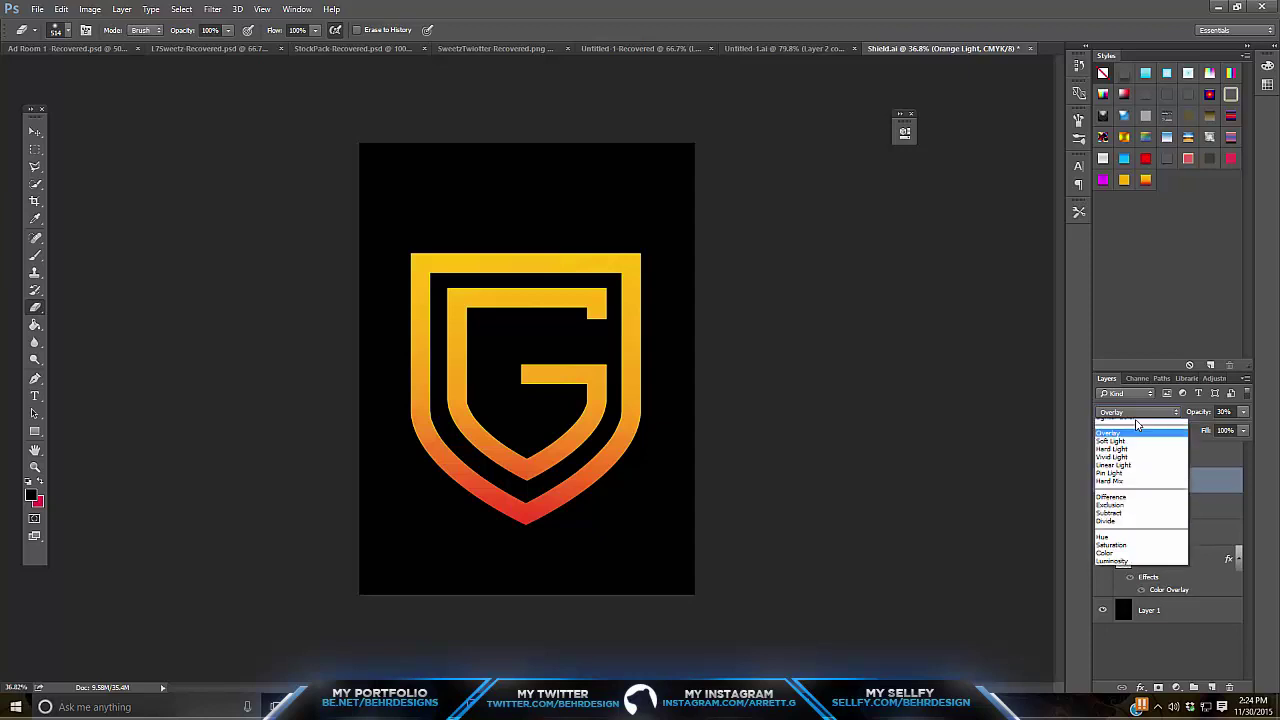
pyautogui.click(1249, 414)
pyautogui.moveTo(1249, 414); pyautogui.dragTo(1263, 434)
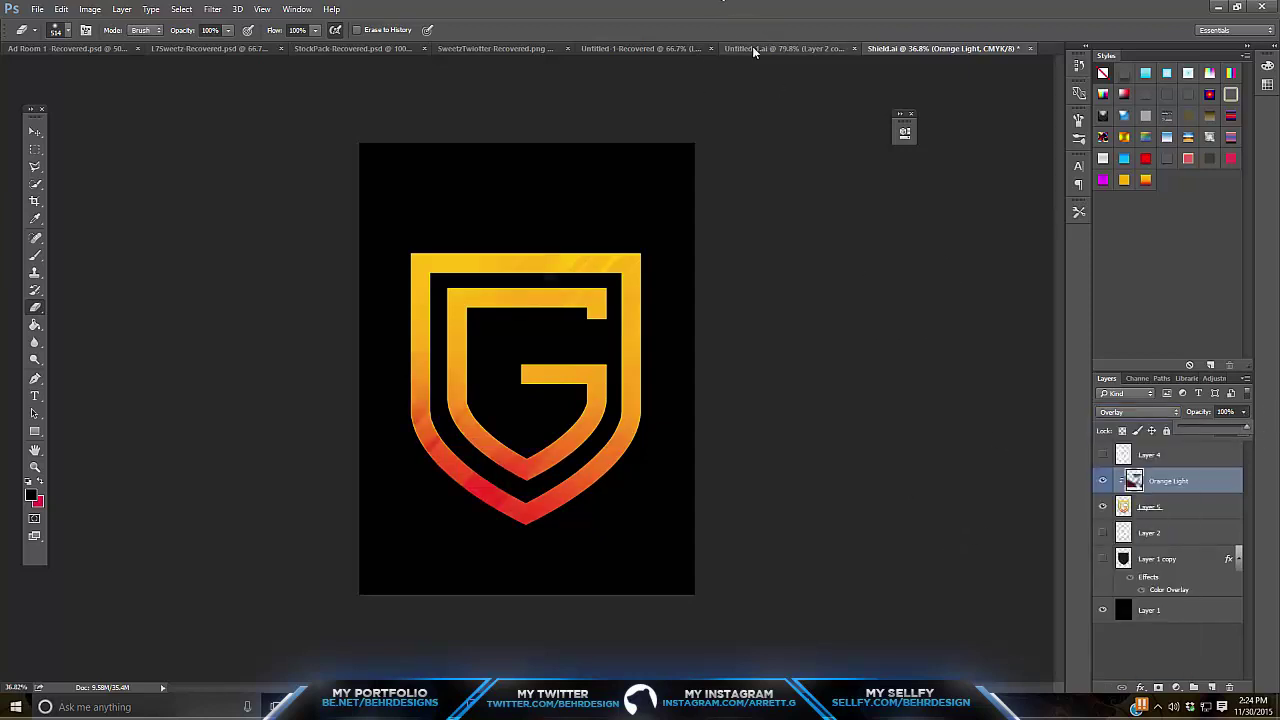
# Bring the Orange Sparks texture from StockPack in and place it below the logo layers.
pyautogui.click(345, 48)
pyautogui.press('v')
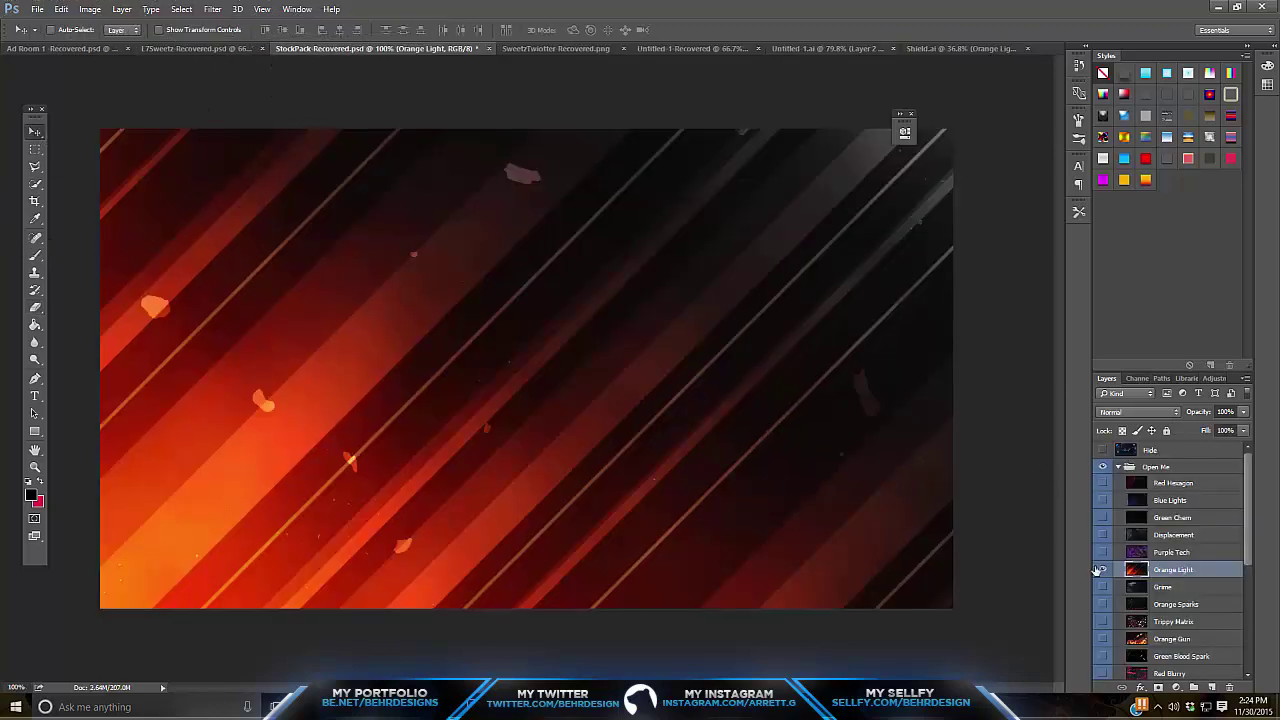
pyautogui.click(1102, 569)
pyautogui.click(1103, 603)
pyautogui.click(1172, 604)
pyautogui.moveTo(800, 340); pyautogui.dragTo(1168, 469)
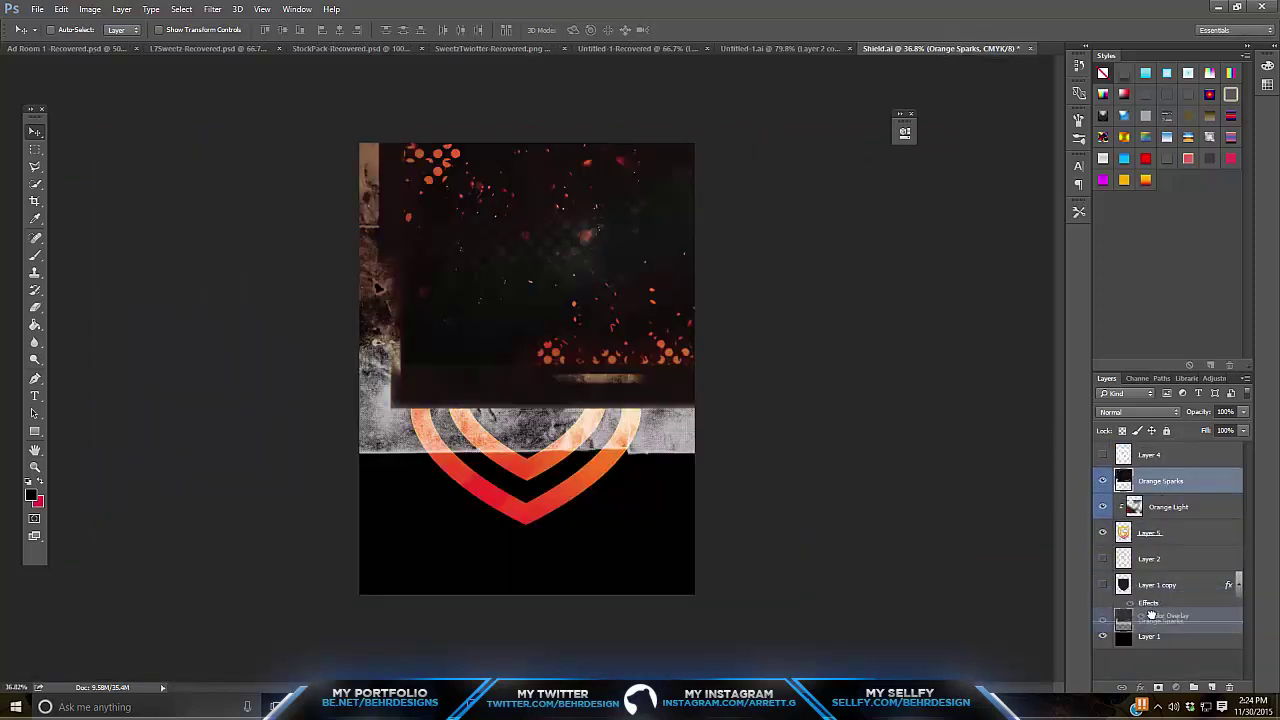
pyautogui.moveTo(1150, 617); pyautogui.dragTo(1152, 622)
pyautogui.moveTo(415, 212); pyautogui.dragTo(415, 395)
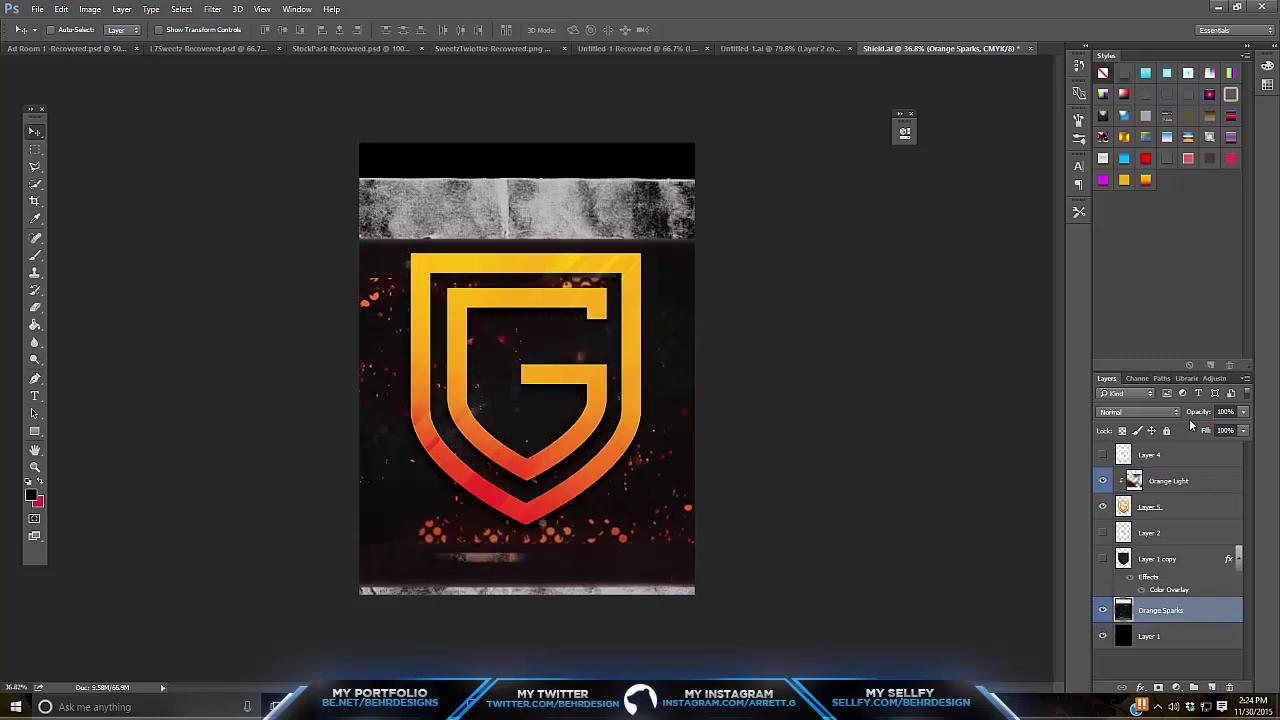
# Try Screen blending on Orange Sparks, then revert it to Normal.
pyautogui.click(1160, 412)
pyautogui.click(1108, 503)
pyautogui.moveTo(744, 361); pyautogui.dragTo(741, 335)
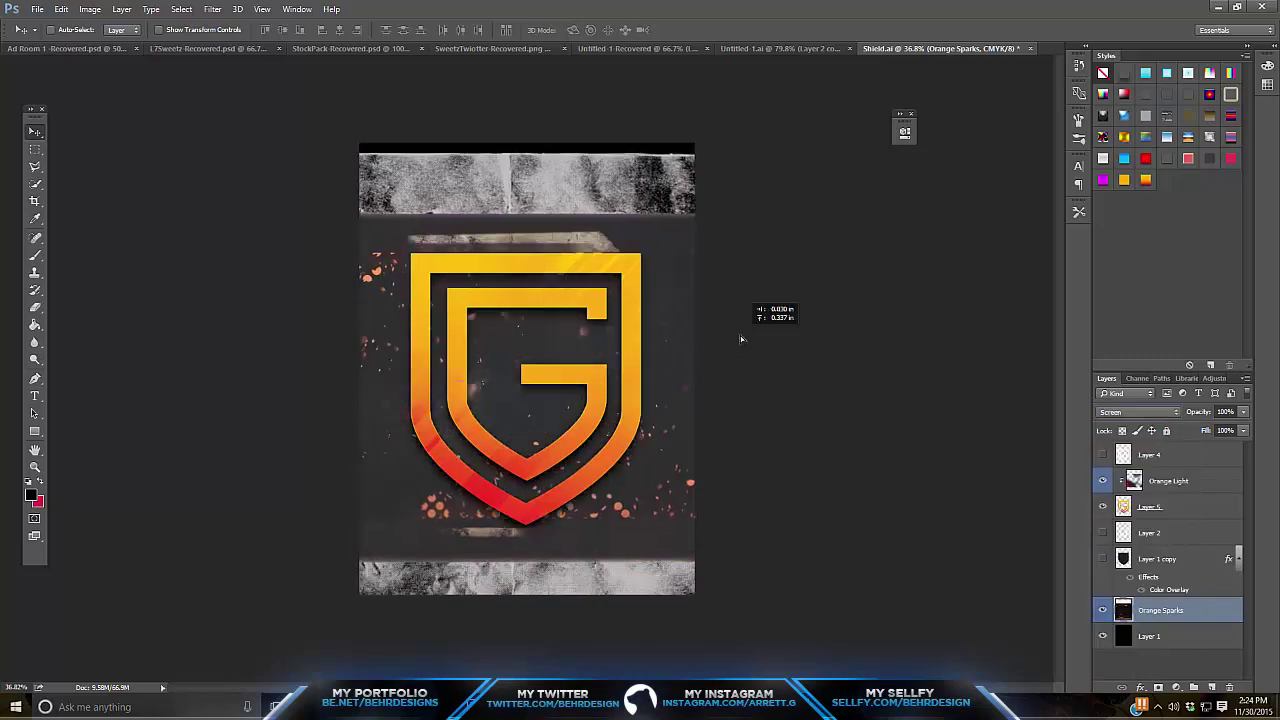
pyautogui.click(1105, 414)
pyautogui.click(1108, 429)
# Enlarge the sparks to cover the whole canvas, reposition them, and dim them to 65% opacity.
pyautogui.hotkey('ctrl', 't')
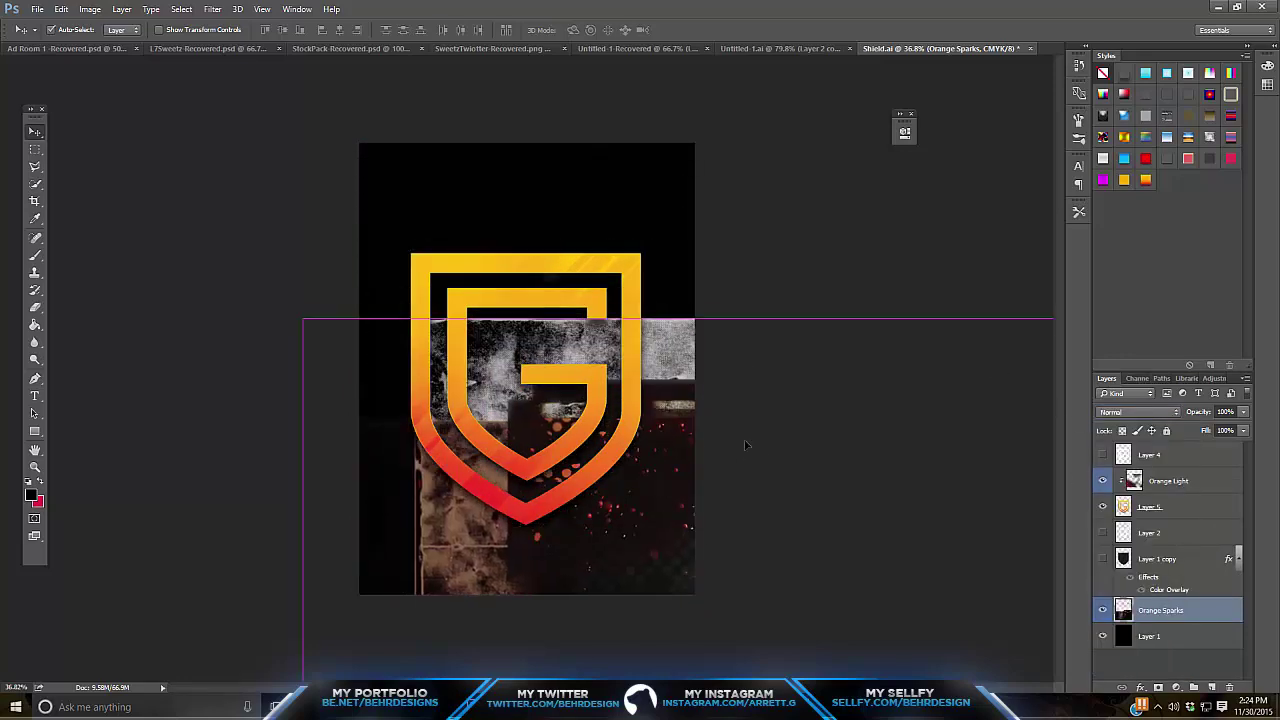
pyautogui.moveTo(303, 319); pyautogui.dragTo(94, 186)
pyautogui.moveTo(349, 355); pyautogui.dragTo(807, 518)
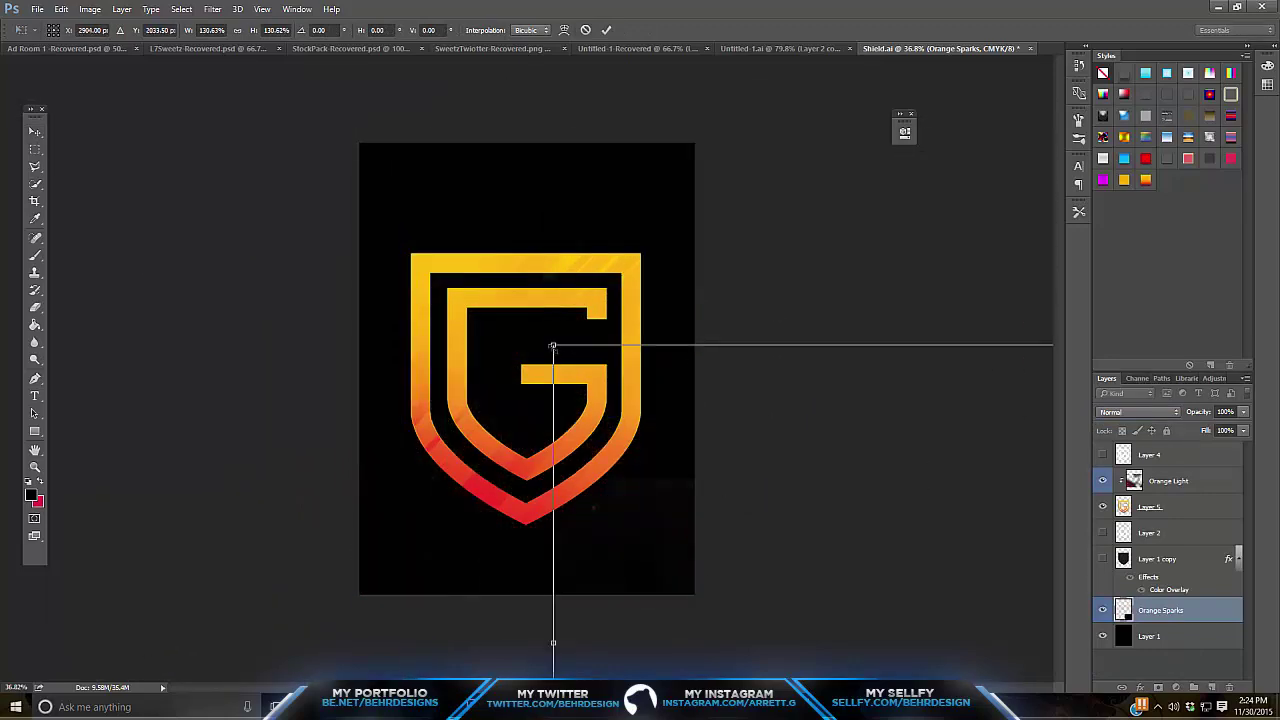
pyautogui.moveTo(551, 346); pyautogui.dragTo(129, 101)
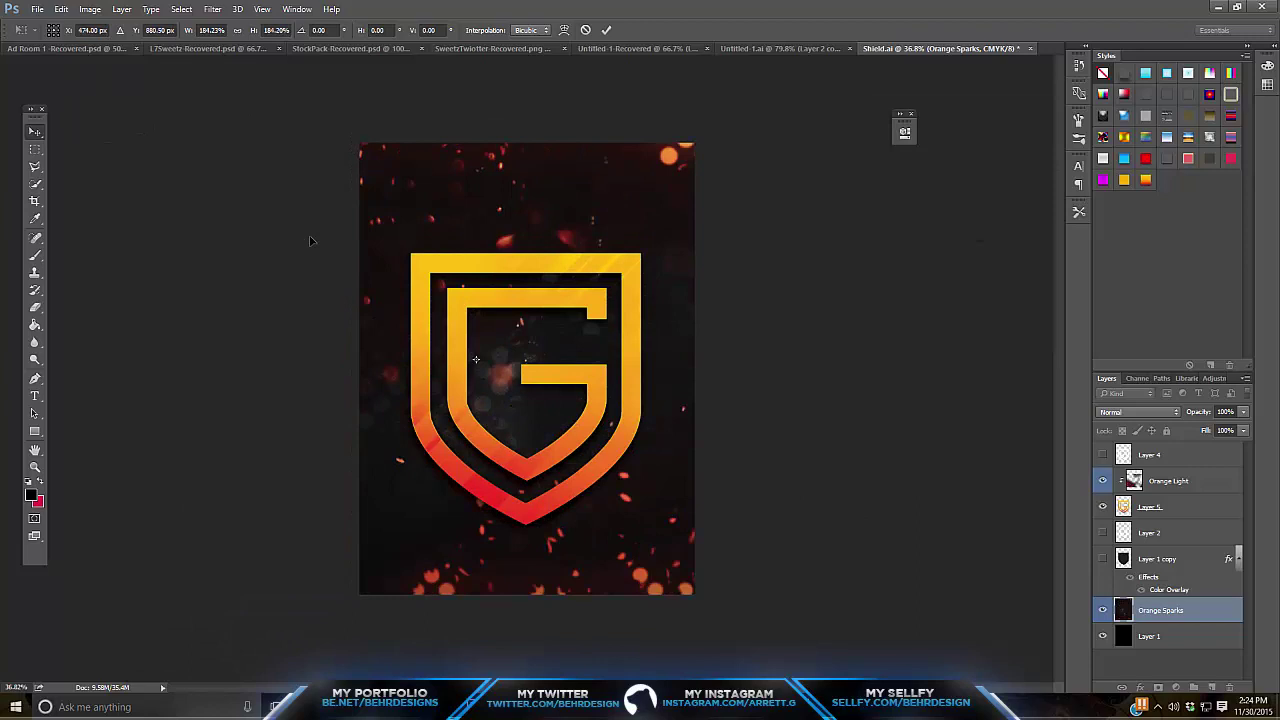
pyautogui.press('Return')
pyautogui.moveTo(551, 257)
pyautogui.mouseDown()
pyautogui.moveTo(545, 228)
pyautogui.moveTo(528, 262)
pyautogui.mouseUp()
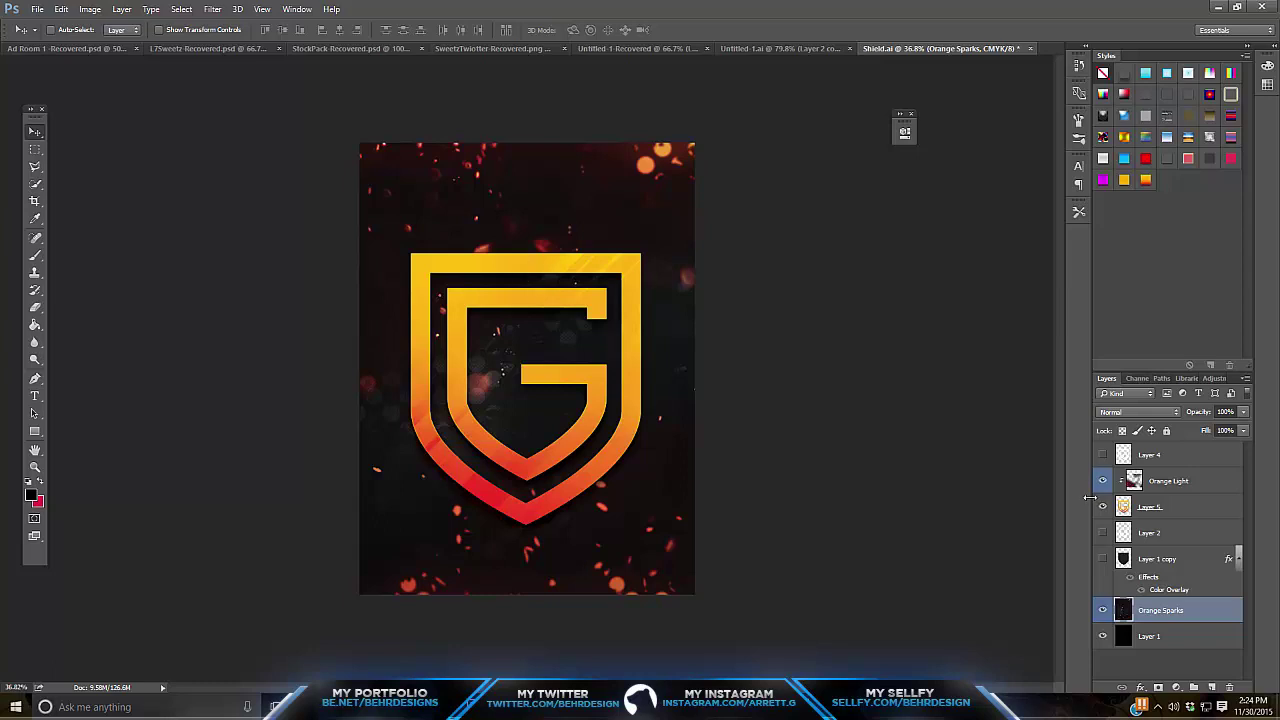
pyautogui.click(1243, 412)
pyautogui.click(1219, 430)
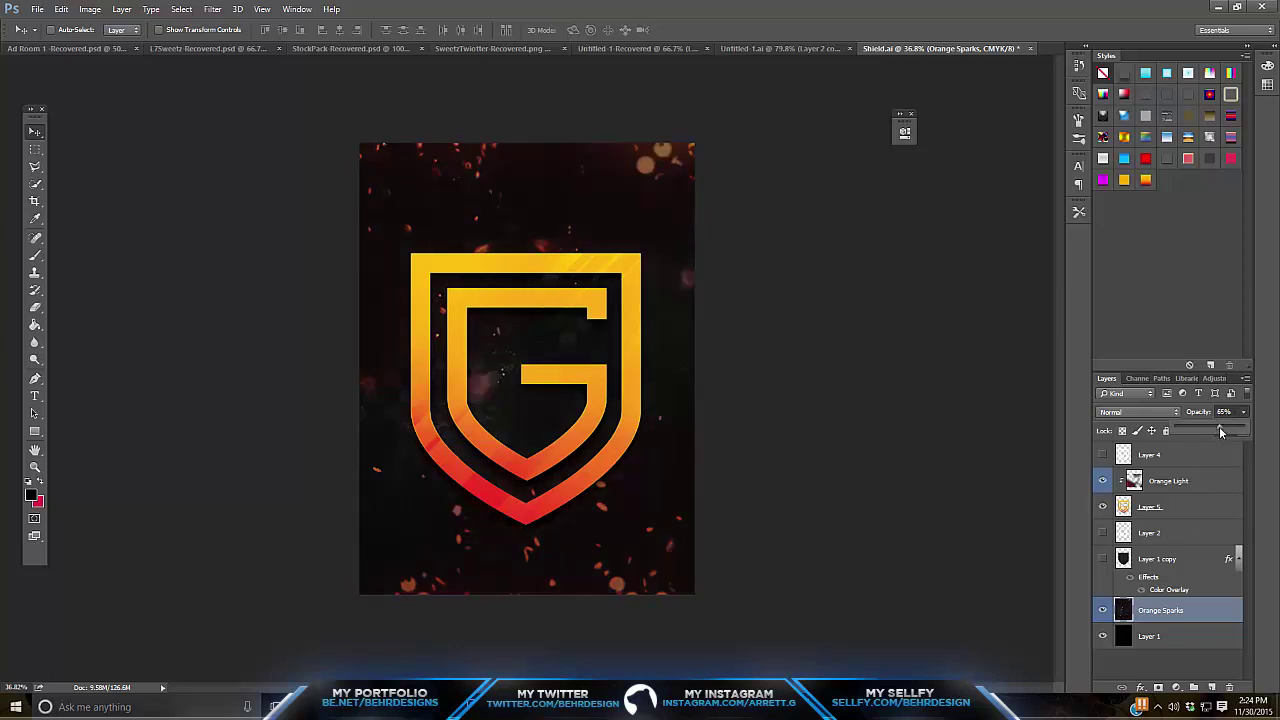